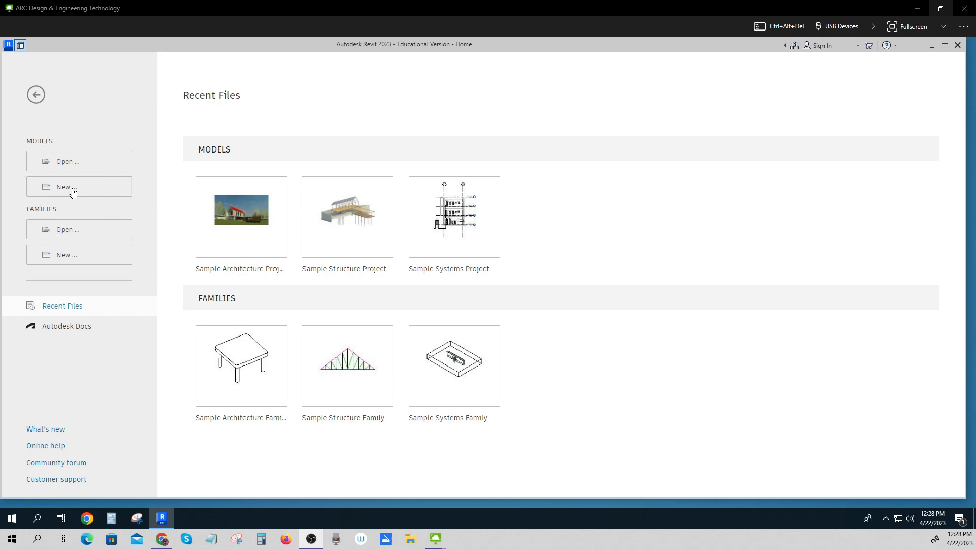
# Create a new project from the Imperial-Systems Template.
pyautogui.click(73, 189)
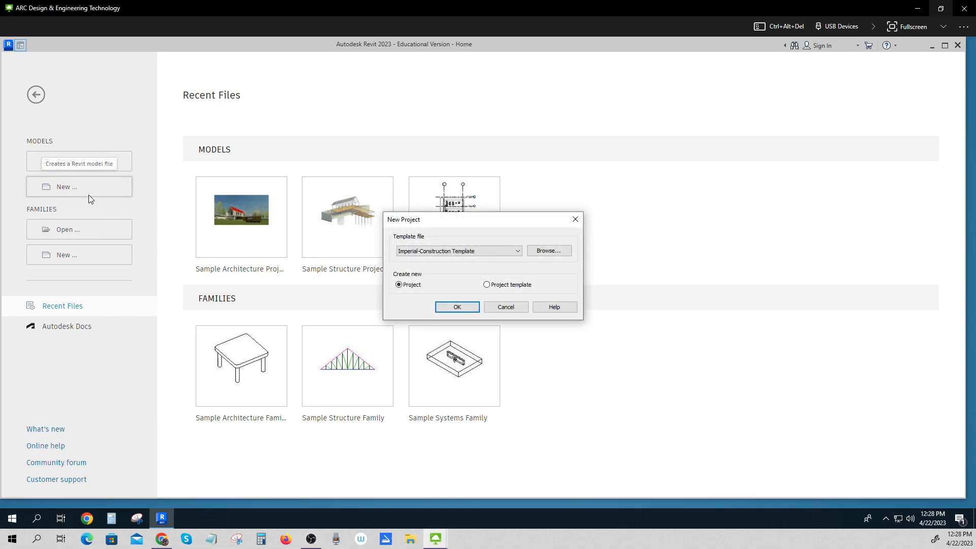
pyautogui.click(518, 253)
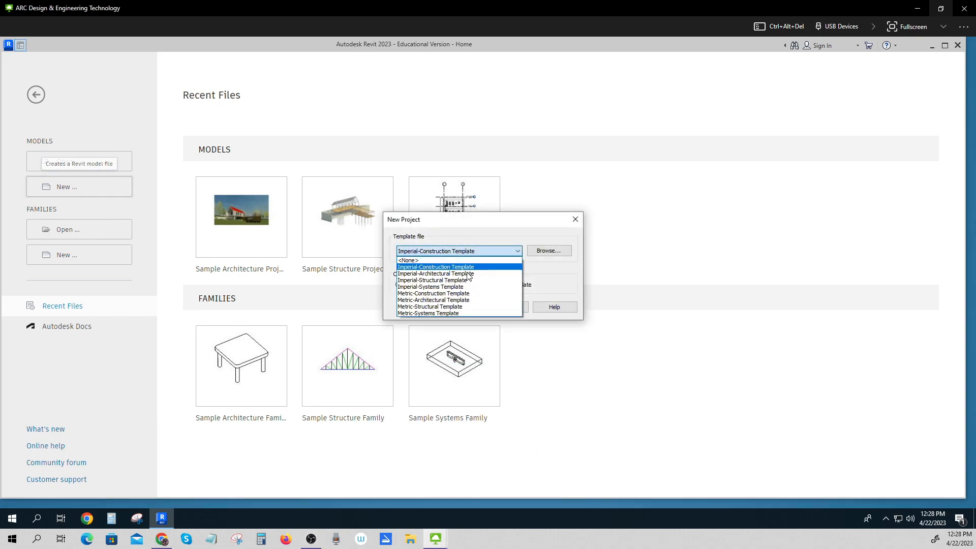
pyautogui.click(461, 287)
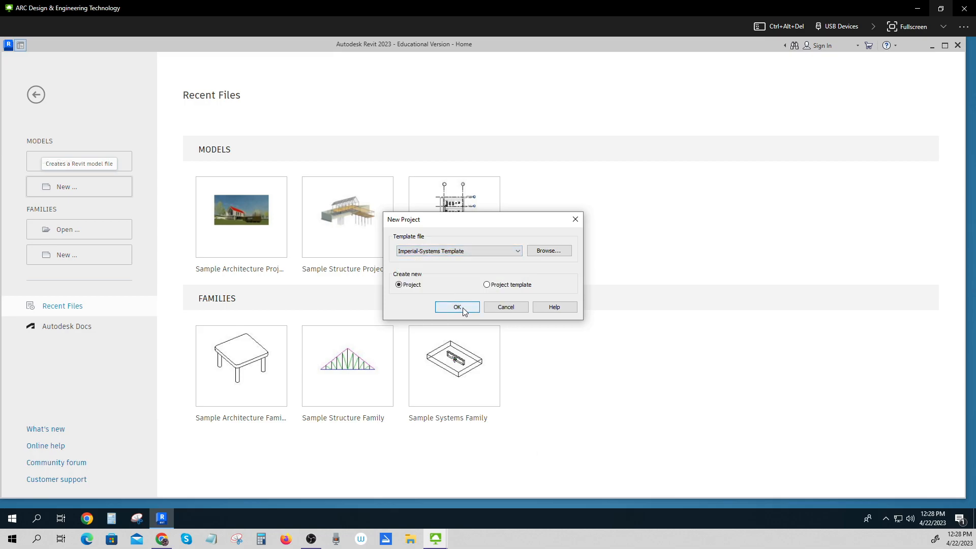
pyautogui.click(457, 307)
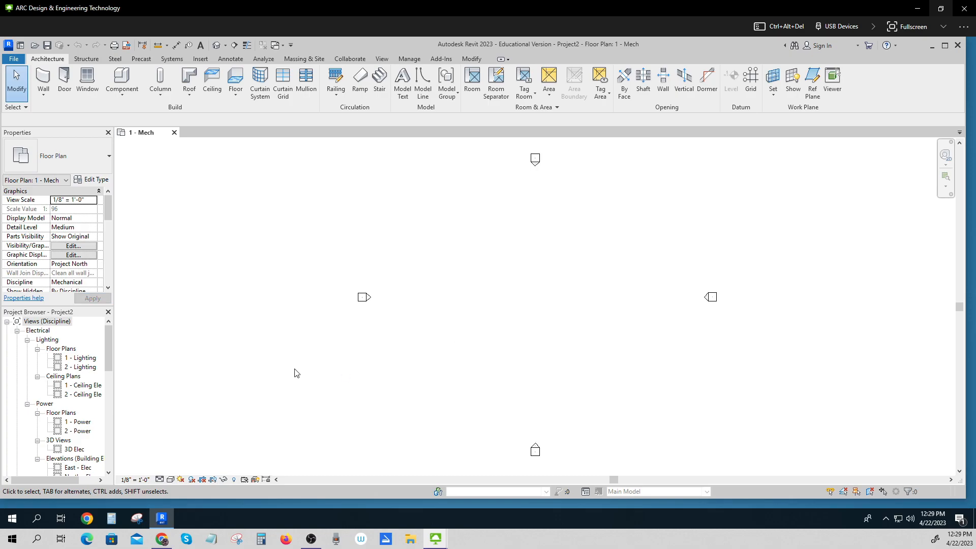
# Collapse the Electrical and Mechanical view groups and open the 1 - Plumbing floor plan.
pyautogui.click(17, 330)
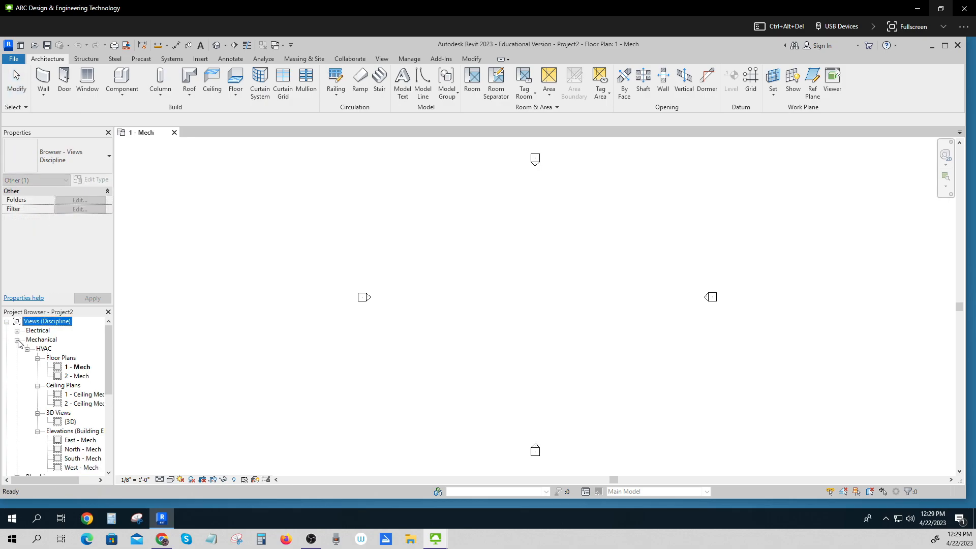
pyautogui.click(18, 340)
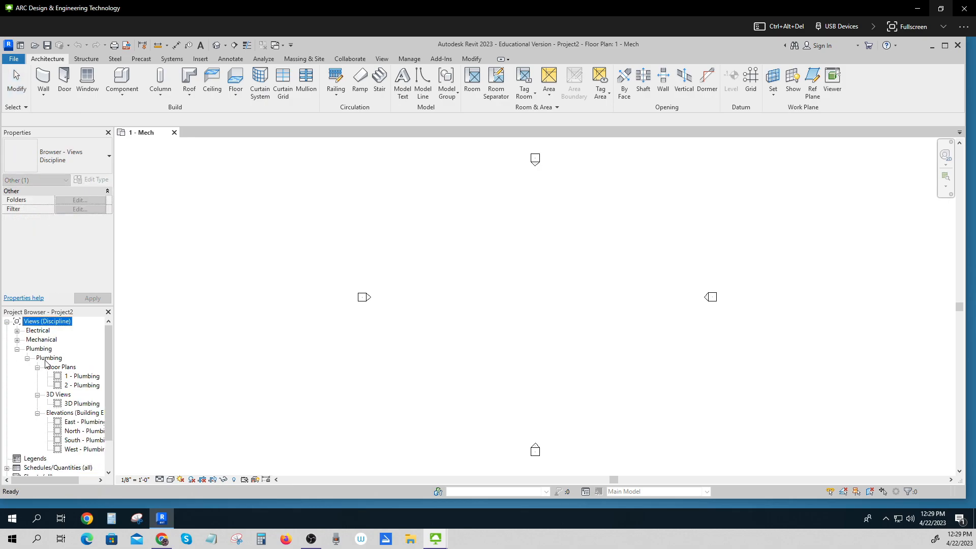
pyautogui.doubleClick(82, 377)
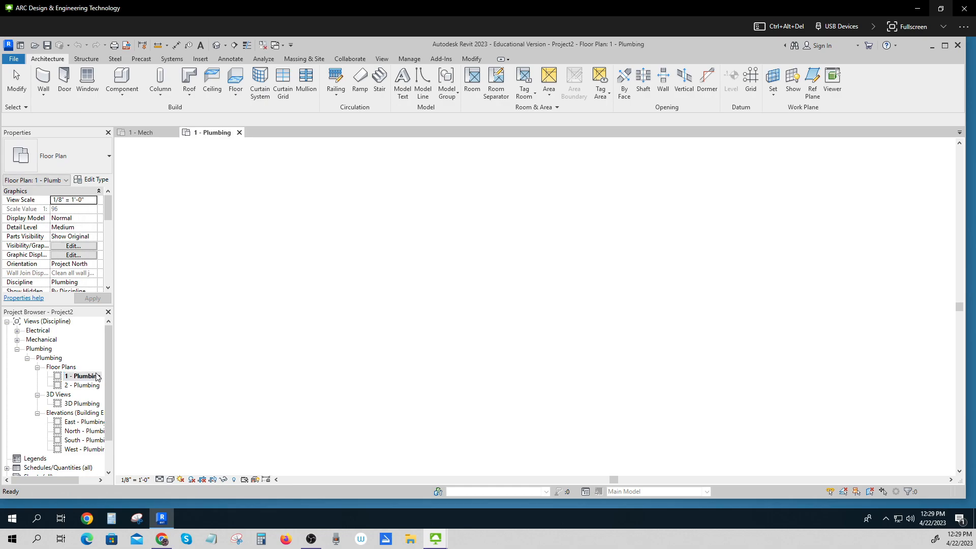
pyautogui.scroll(-2, 394, 352)
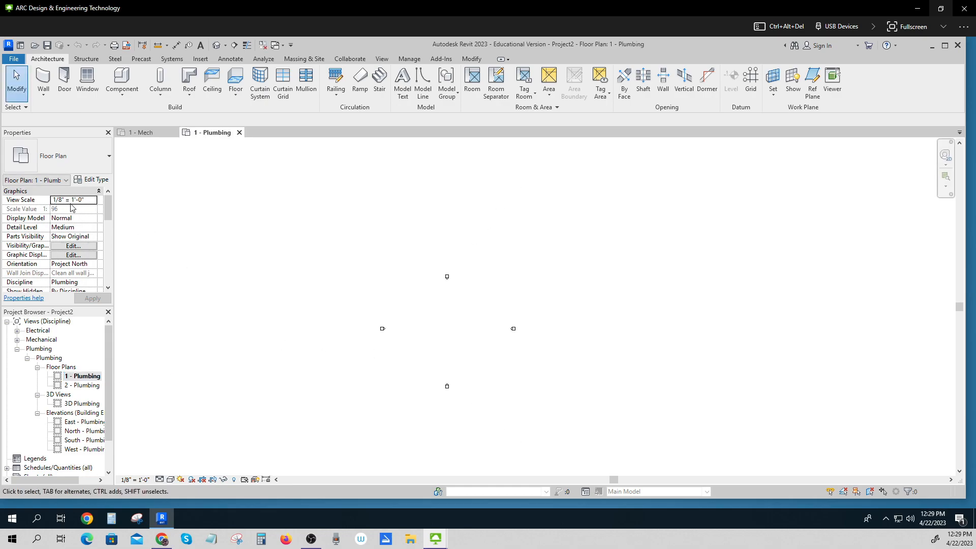
# Set the plumbing floor plan's view scale to 1" = 20'-0".
pyautogui.click(93, 200)
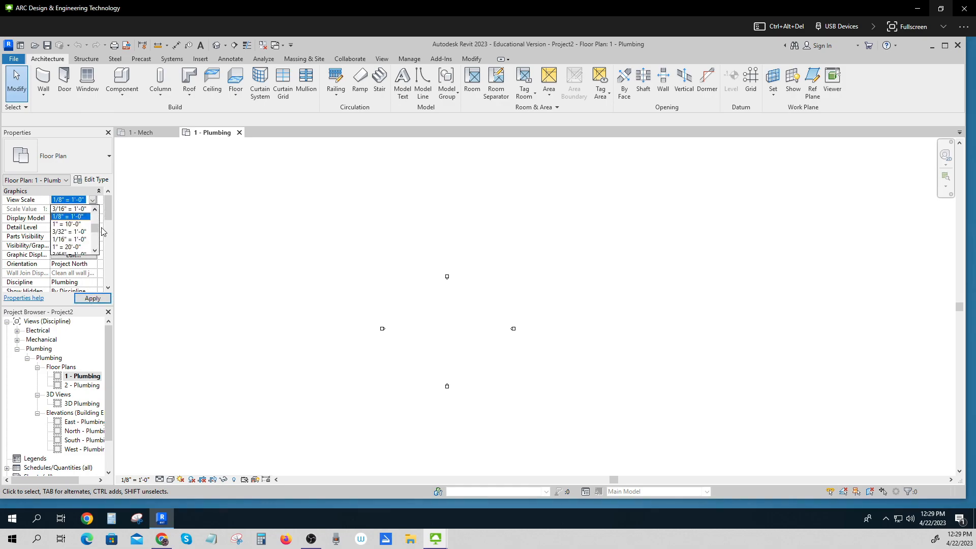
pyautogui.click(67, 248)
pyautogui.click(83, 299)
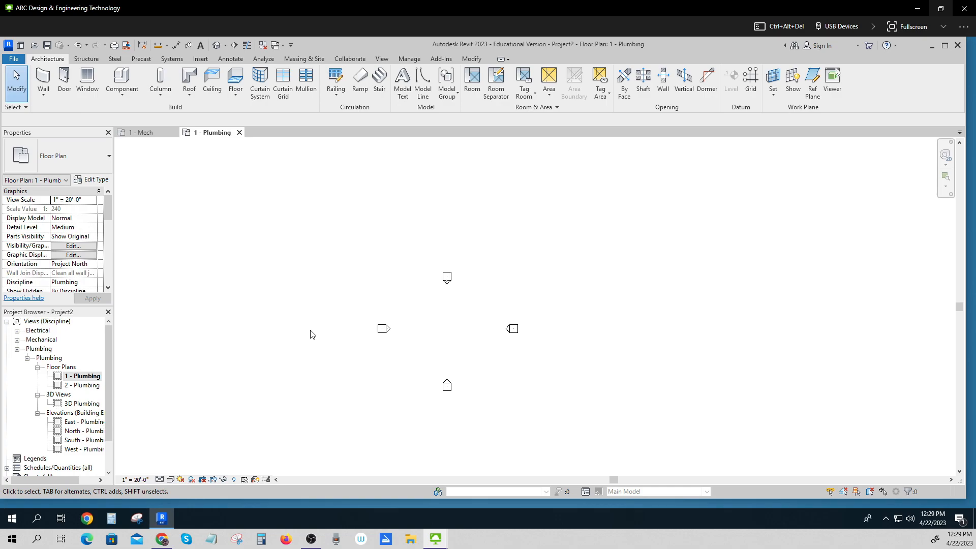
# Hide the whole elevation marker category in the 1 - Plumbing view.
pyautogui.moveTo(466, 403); pyautogui.dragTo(445, 386)
pyautogui.rightClick(445, 386)
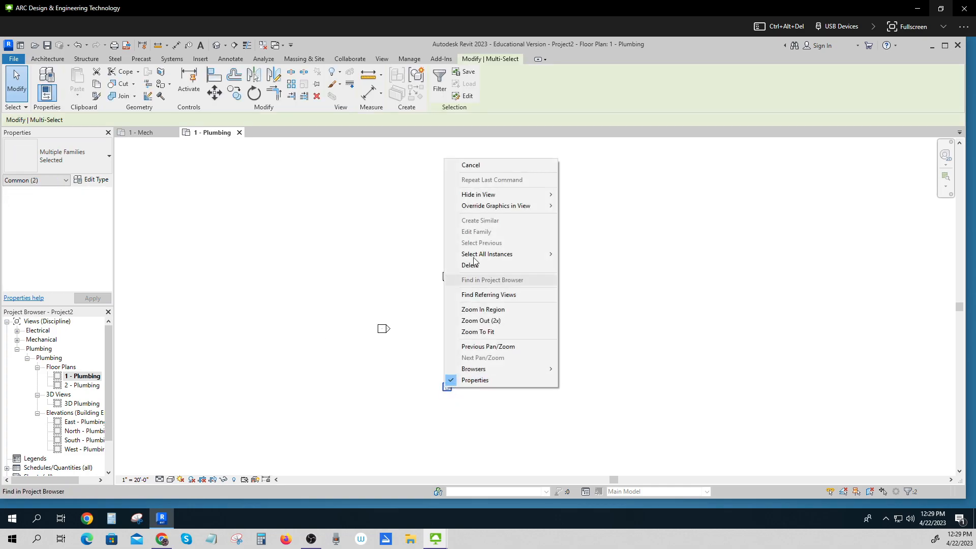
pyautogui.moveTo(544, 194)
pyautogui.click(604, 210)
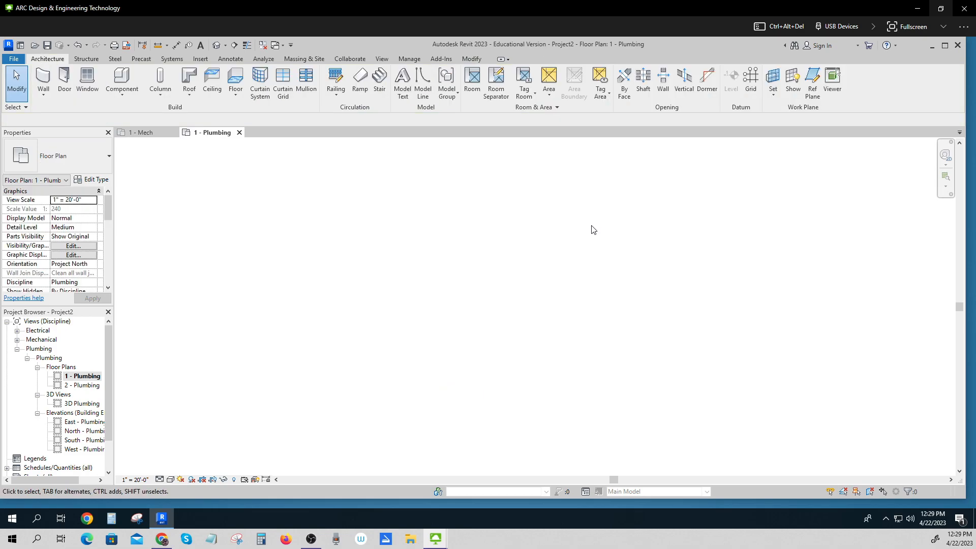
# Link the Revit model "Start file - Buildout Project" from the HVAC folder inside 330 Spring 2023.
pyautogui.click(201, 60)
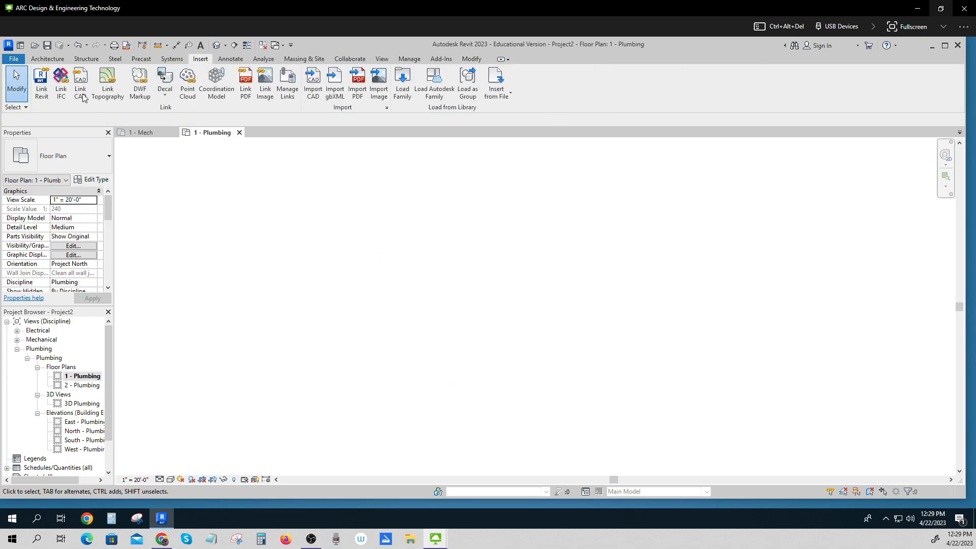
pyautogui.click(42, 83)
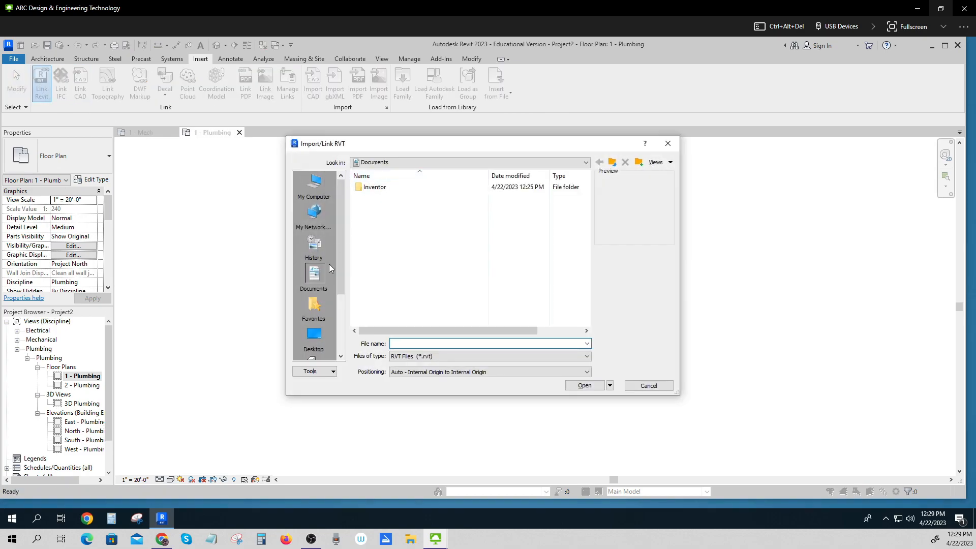
pyautogui.click(316, 181)
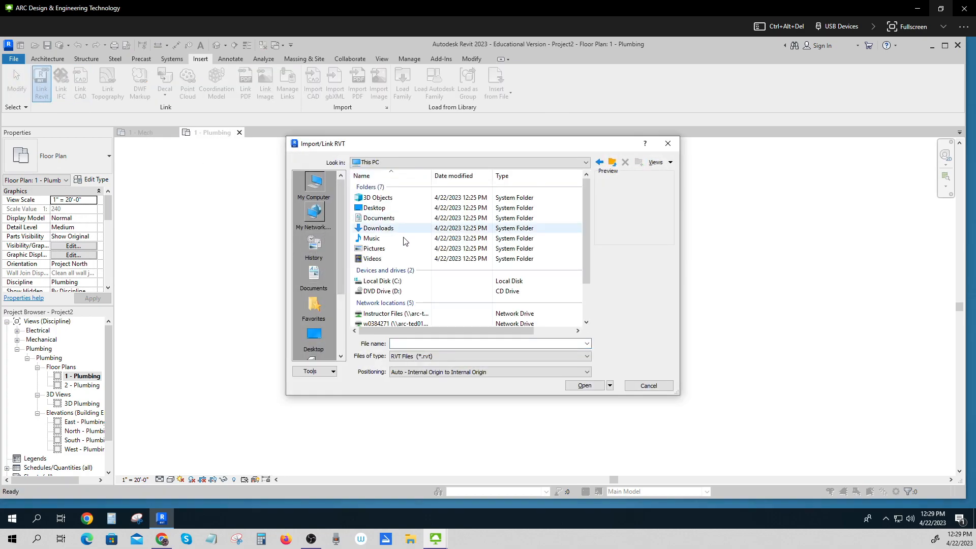
pyautogui.doubleClick(395, 324)
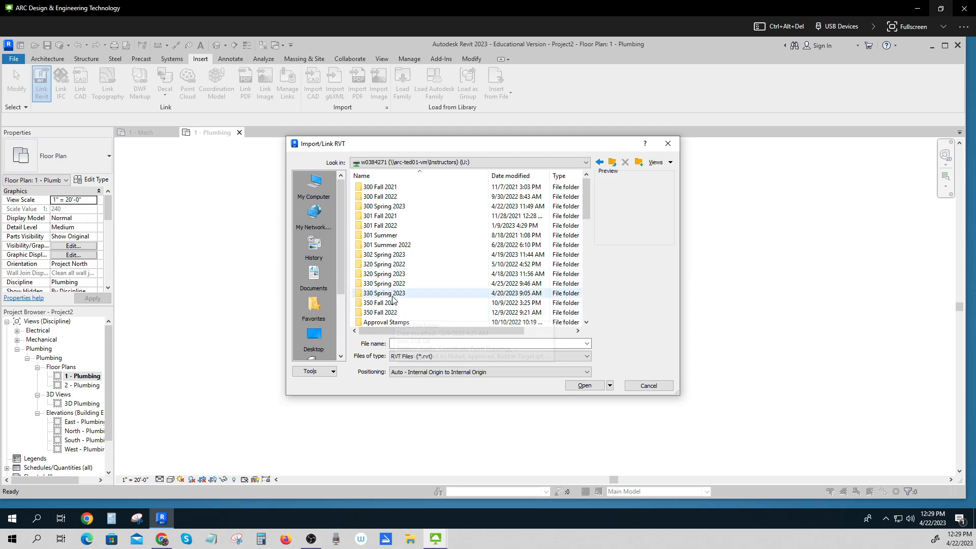
pyautogui.doubleClick(394, 294)
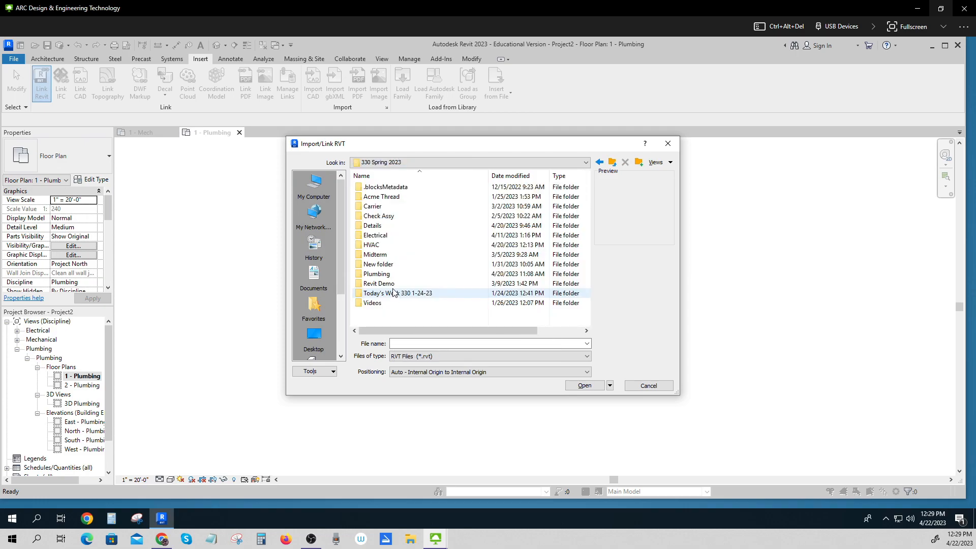
pyautogui.doubleClick(371, 245)
pyautogui.scroll(-2, 385, 278)
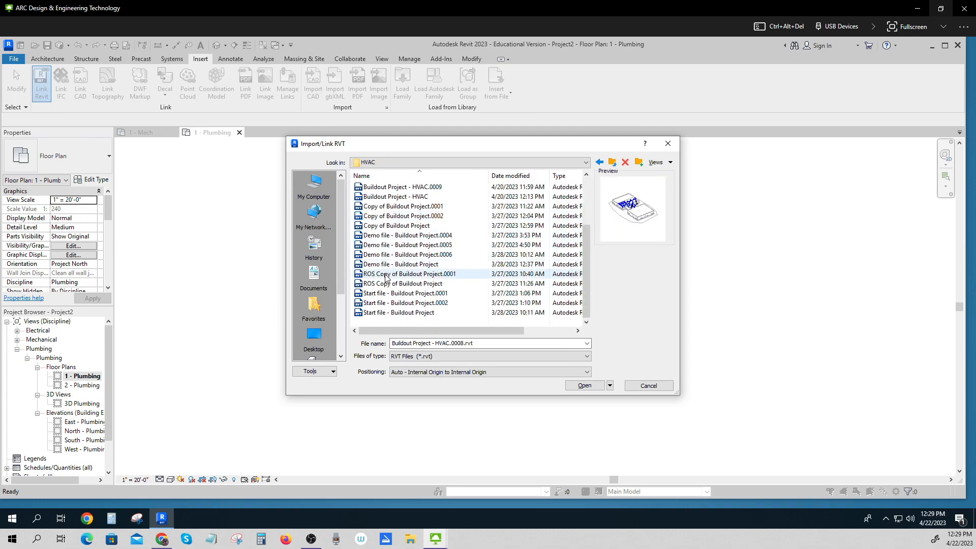
pyautogui.click(399, 312)
pyautogui.click(584, 386)
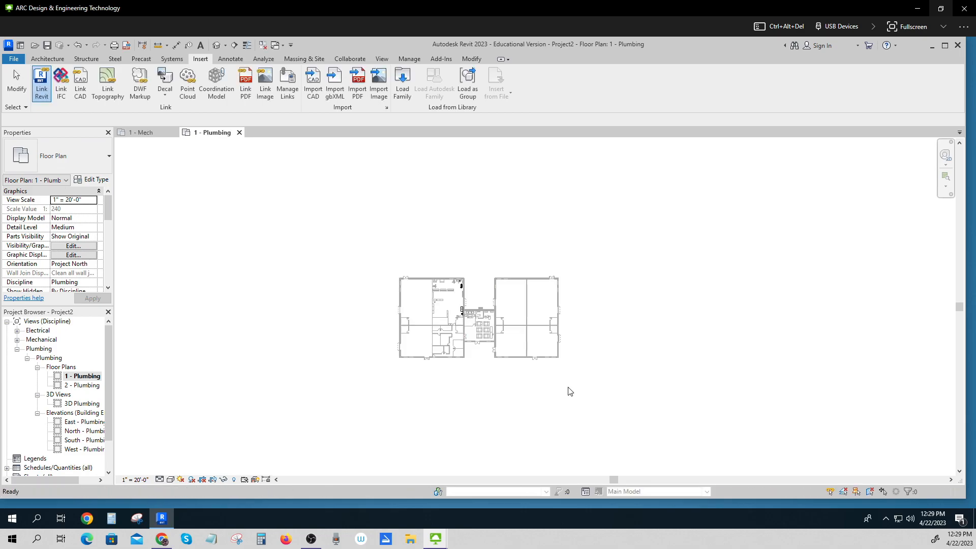
# Examine the linked building's overall floor plan, especially the small rooms and exterior walls beside the central lobby.
pyautogui.scroll(6, 449, 325)
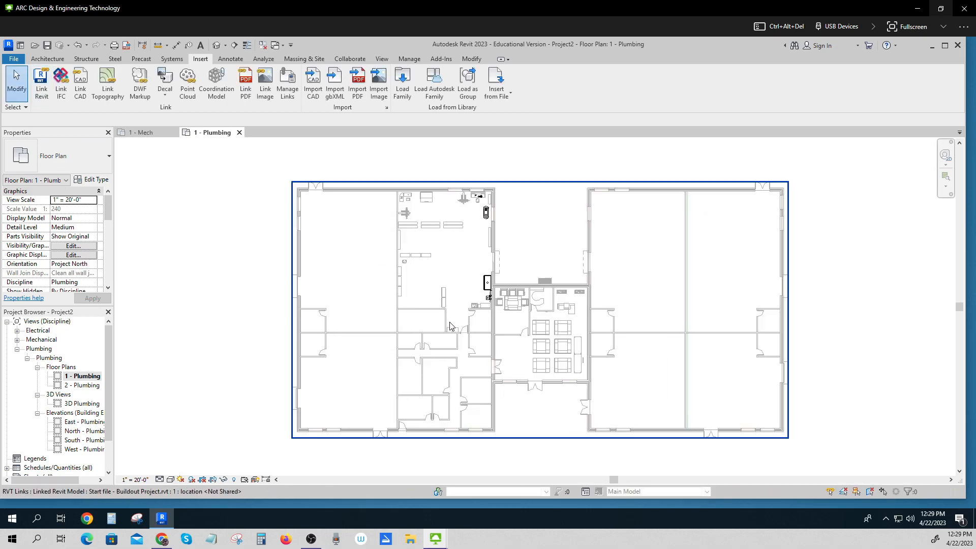
pyautogui.scroll(3, 489, 457)
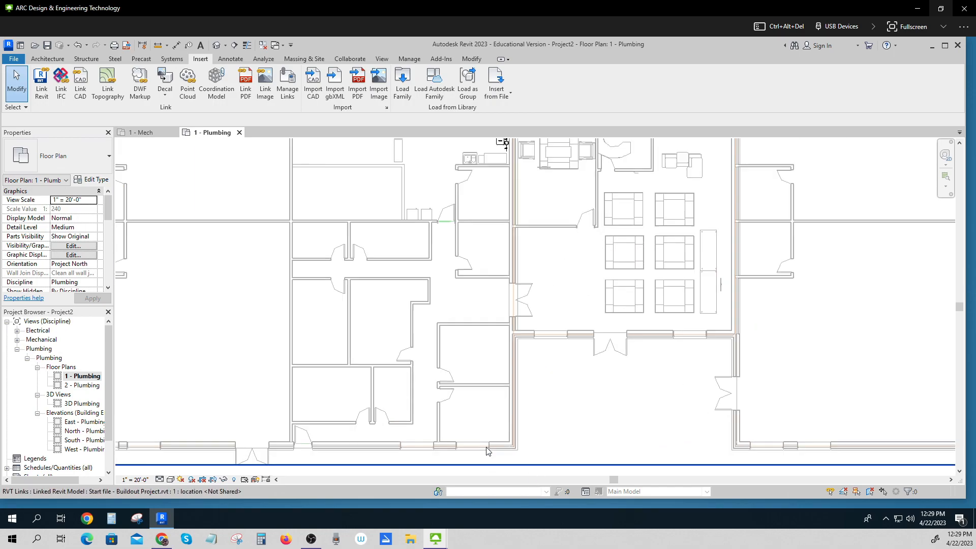
pyautogui.click(503, 459)
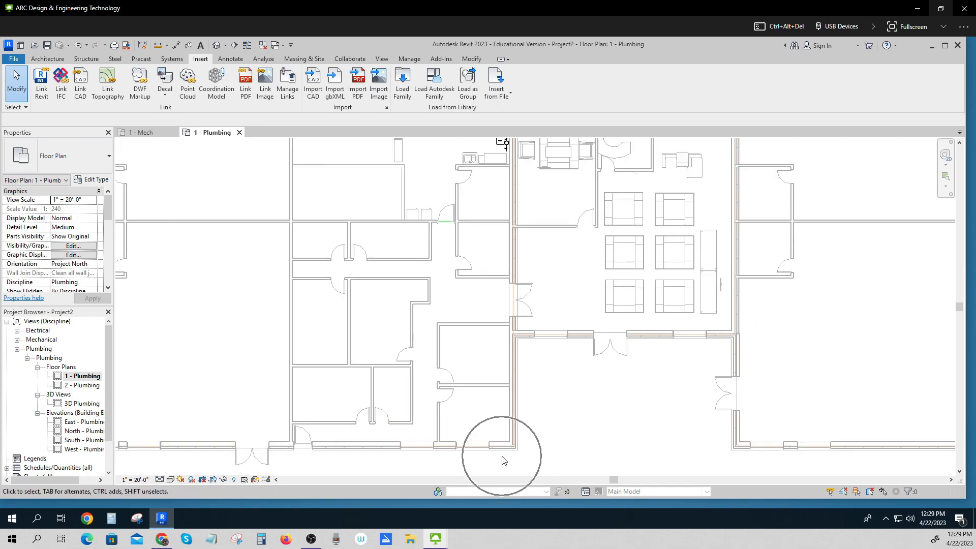
pyautogui.click(502, 458)
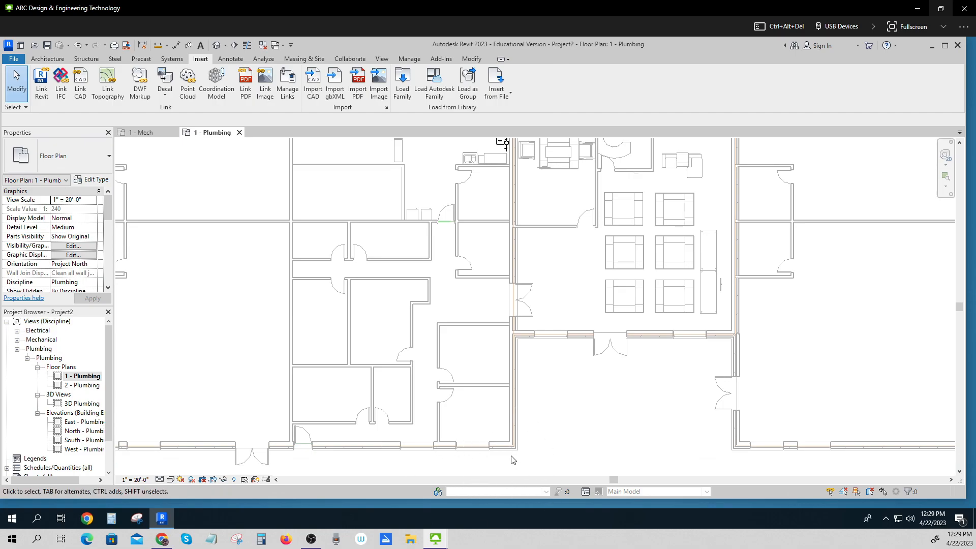
pyautogui.click(522, 436)
pyautogui.scroll(-3, 524, 440)
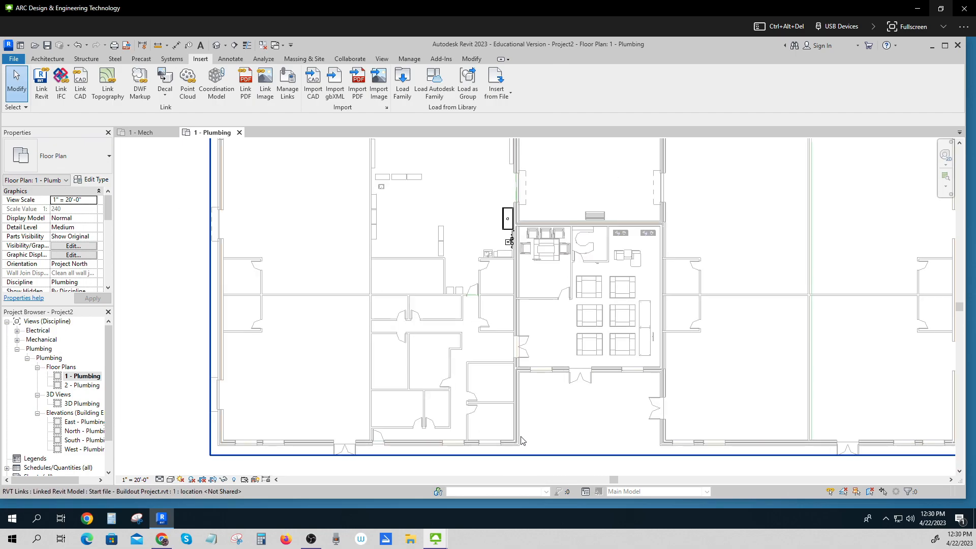
pyautogui.scroll(-1, 522, 440)
pyautogui.moveTo(552, 425); pyautogui.dragTo(556, 445, button='middle')
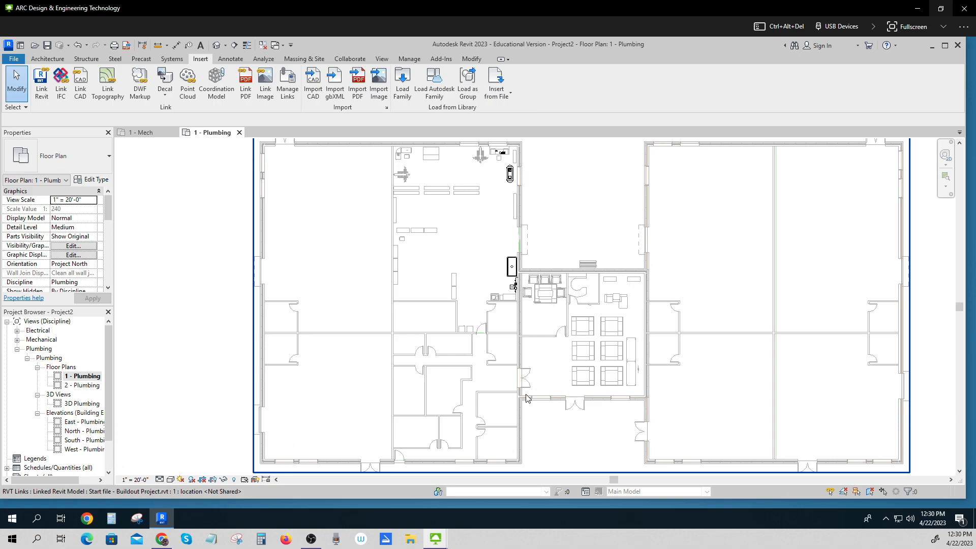
pyautogui.press('ctrl')
pyautogui.press('ctrl')
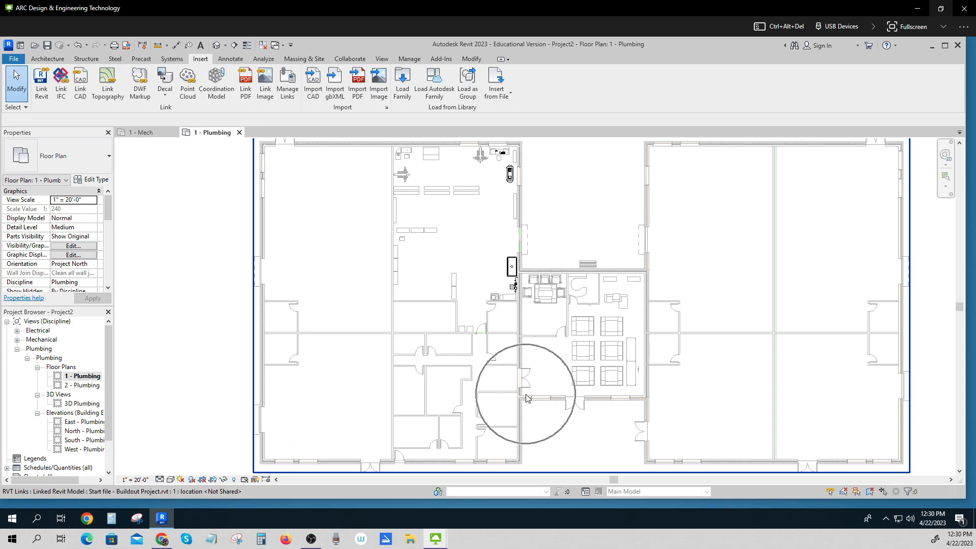
pyautogui.press('ctrl')
pyautogui.press('ctrl')
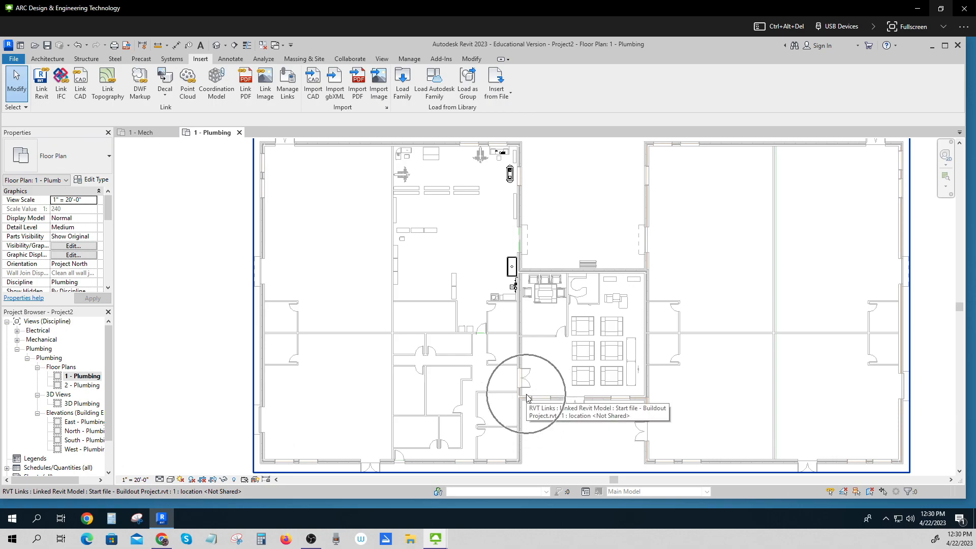
pyautogui.press('ctrl')
pyautogui.press('ctrl')
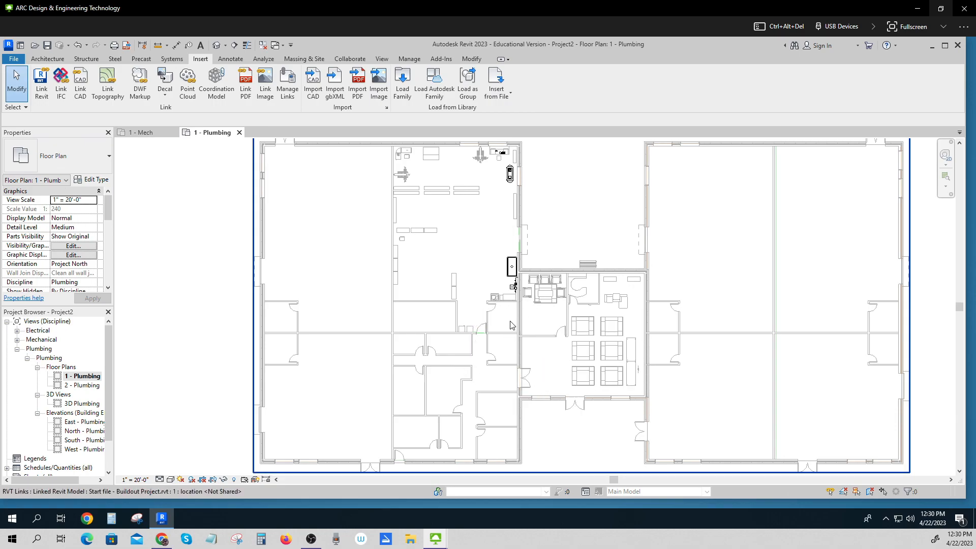
pyautogui.press('ctrl')
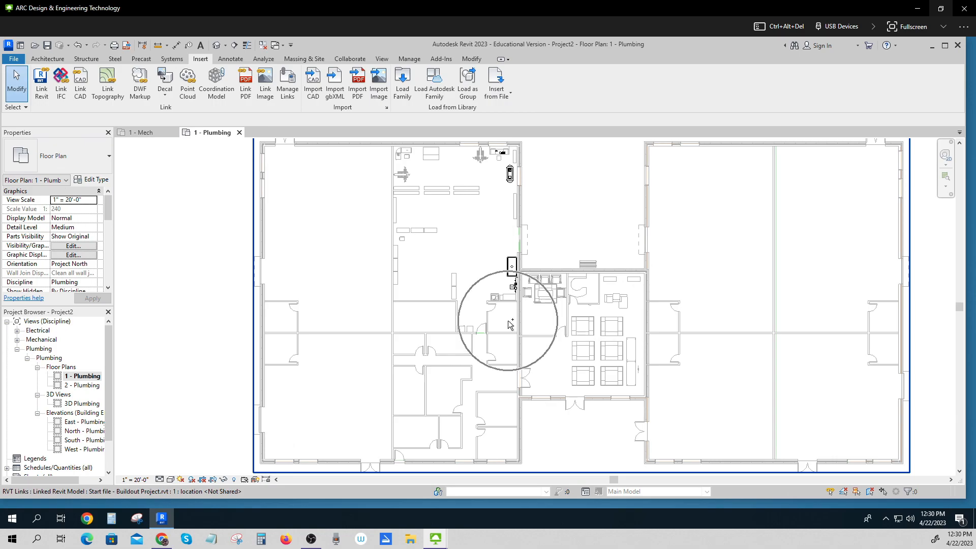
# Inspect the equipment and furniture in the linked plan's large workroom, from the small rooms up to its far exterior wall.
pyautogui.scroll(3, 511, 325)
pyautogui.press('ctrl')
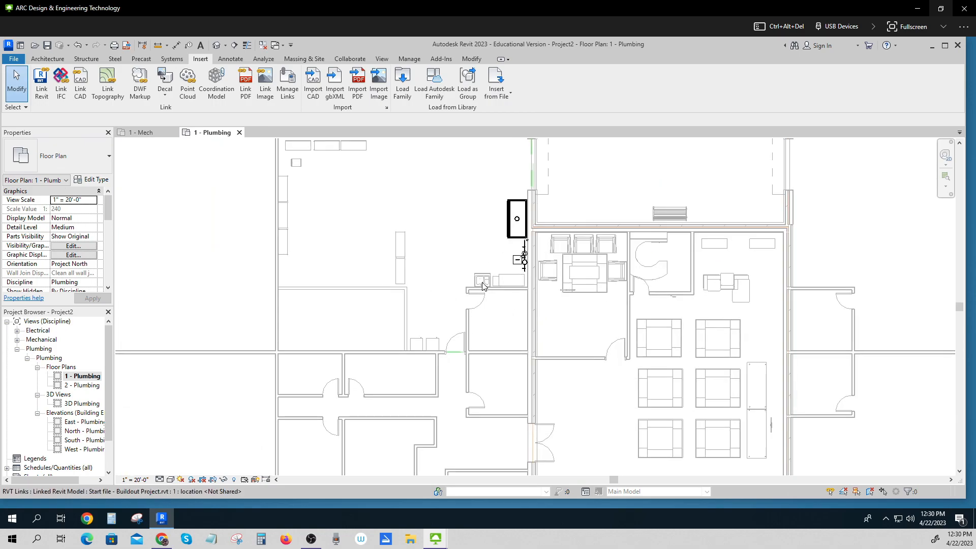
pyautogui.press('ctrl')
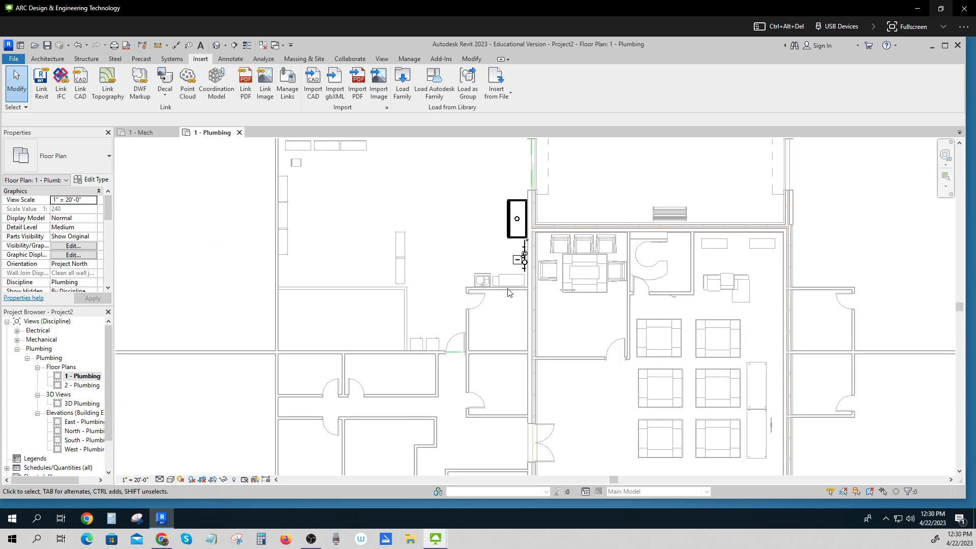
pyautogui.press('ctrl')
pyautogui.press('ctrl')
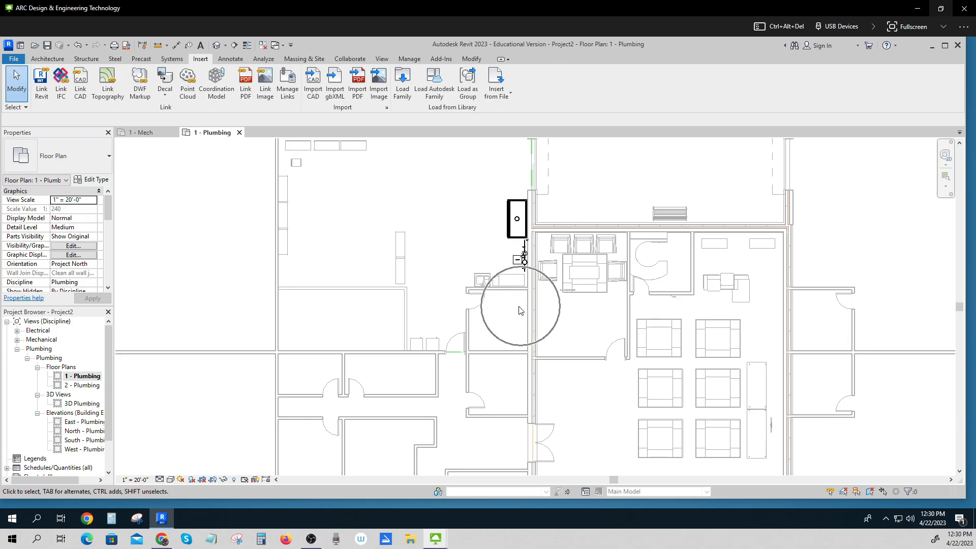
pyautogui.press('ctrl')
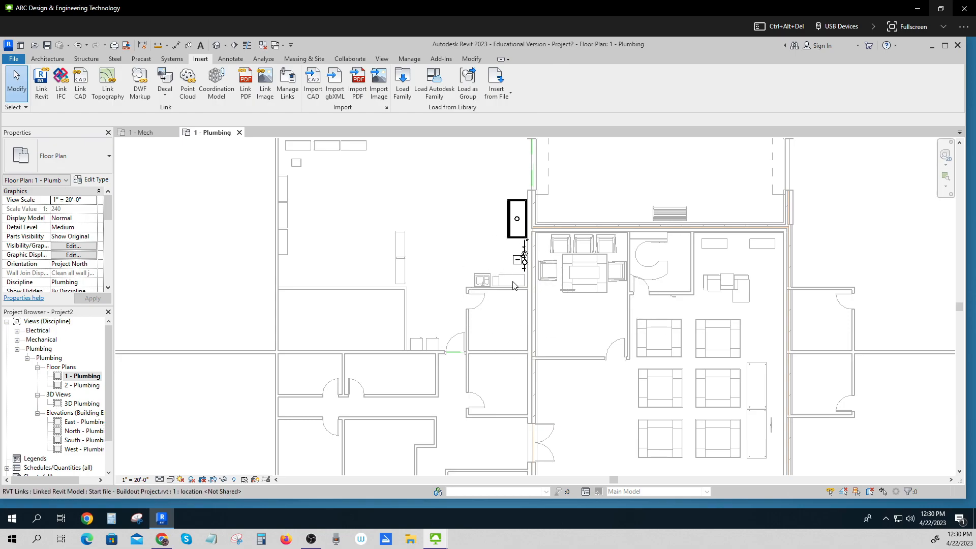
pyautogui.press('ctrl')
pyautogui.press('ctrl')
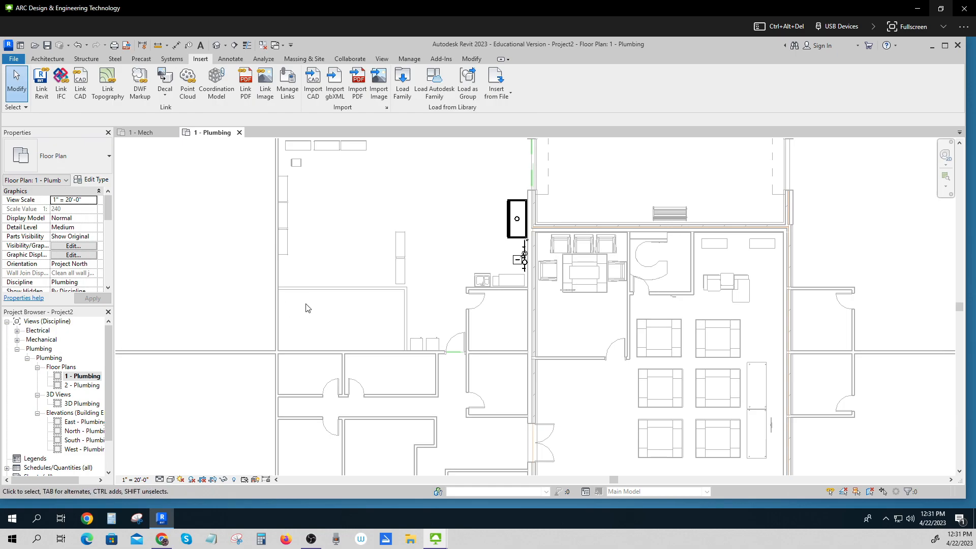
pyautogui.scroll(1, 308, 305)
pyautogui.scroll(-1, 331, 277)
pyautogui.moveTo(333, 272); pyautogui.dragTo(331, 437, button='middle')
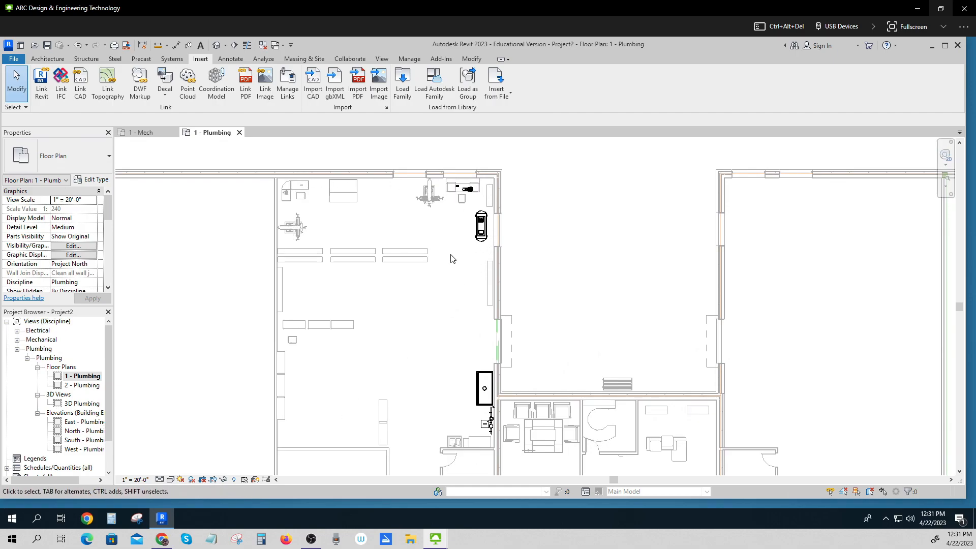
pyautogui.click(491, 186)
pyautogui.press('ctrl')
pyautogui.press('ctrl')
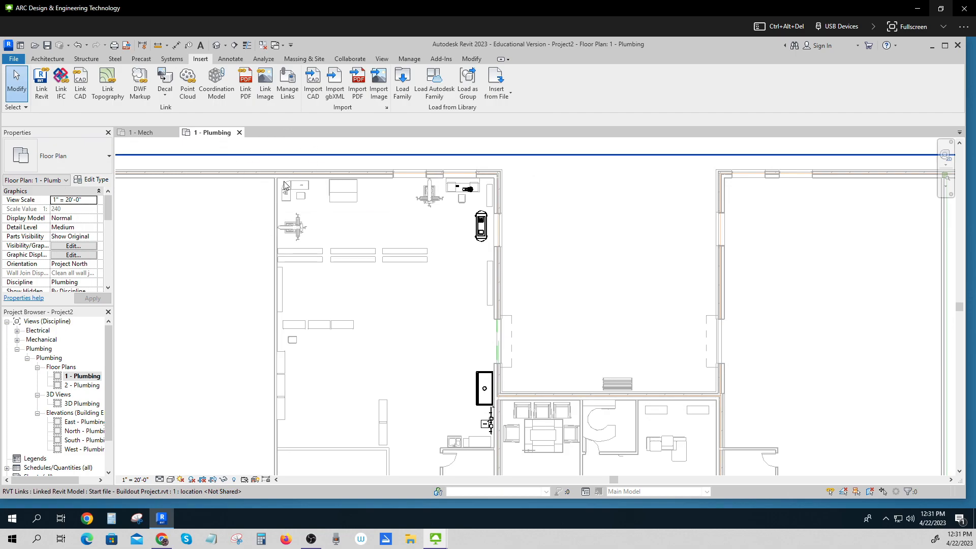
pyautogui.scroll(-4, 385, 317)
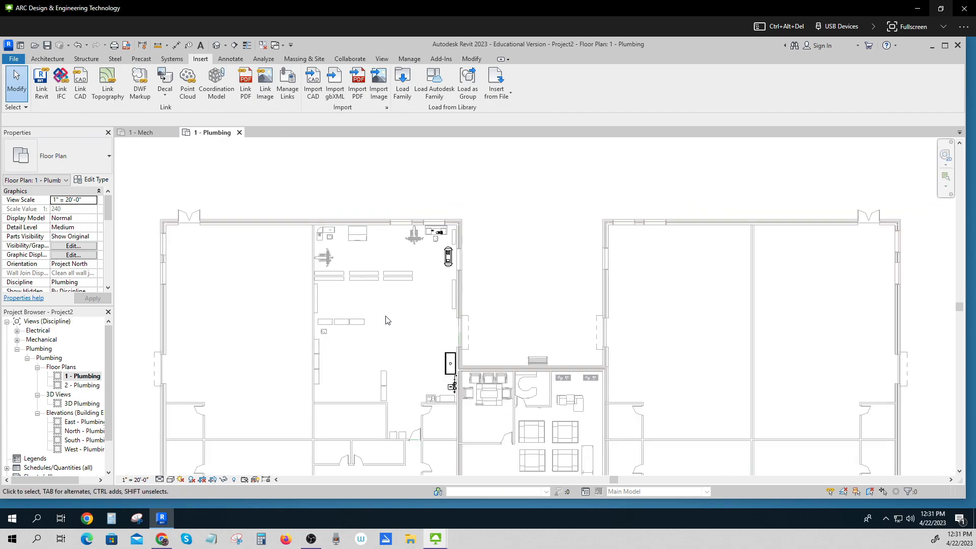
pyautogui.moveTo(385, 311); pyautogui.dragTo(398, 221, button='middle')
pyautogui.scroll(-1, 383, 276)
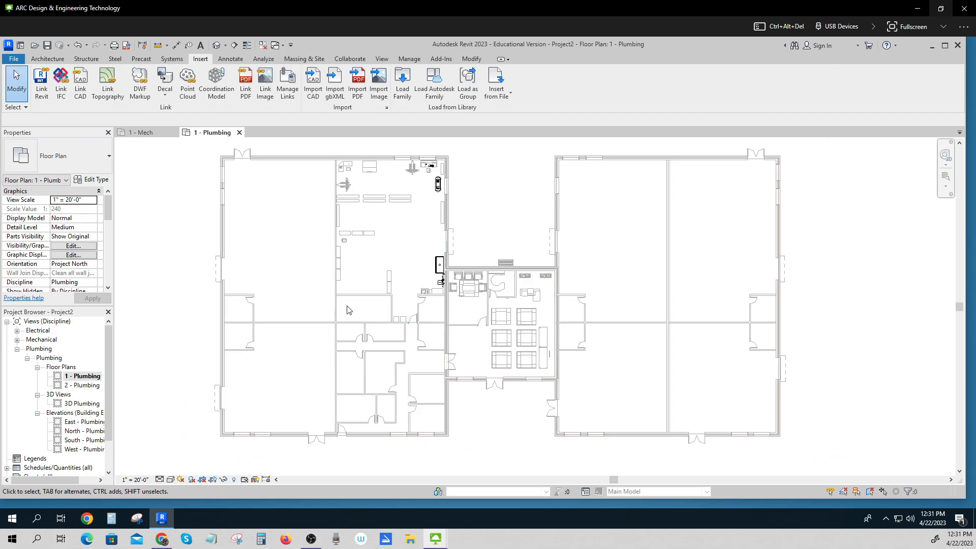
# Duplicate the 1 - Plumbing floor plan view without detailing.
pyautogui.rightClick(85, 378)
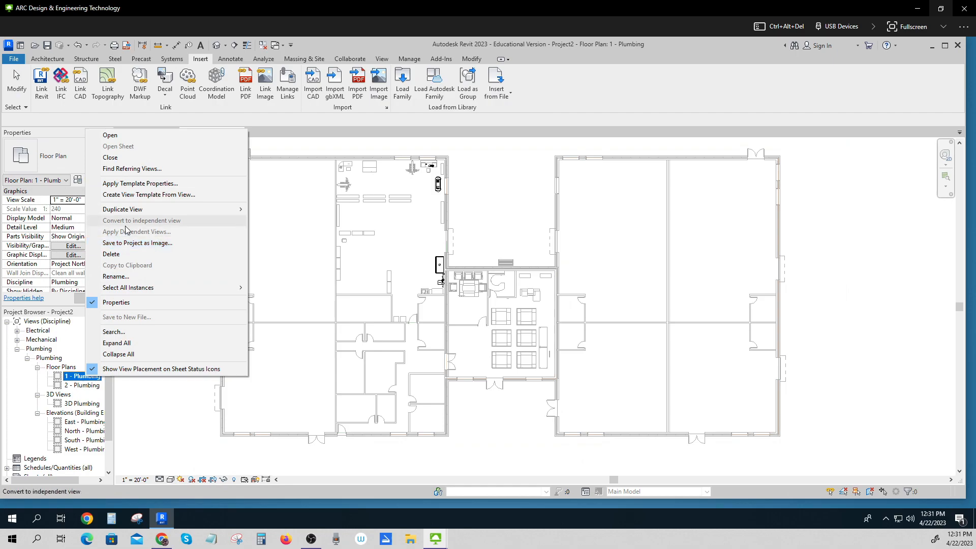
pyautogui.moveTo(214, 209)
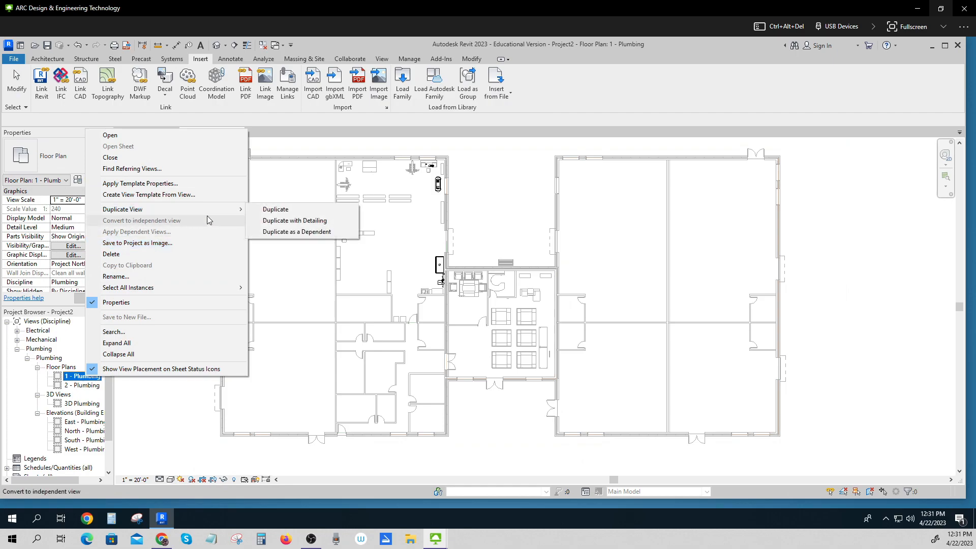
pyautogui.click(276, 209)
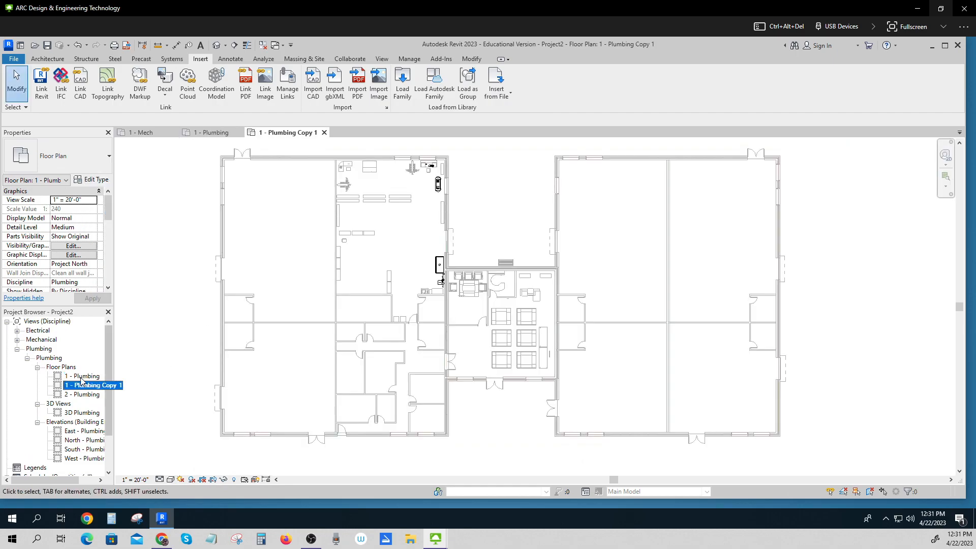
pyautogui.rightClick(85, 387)
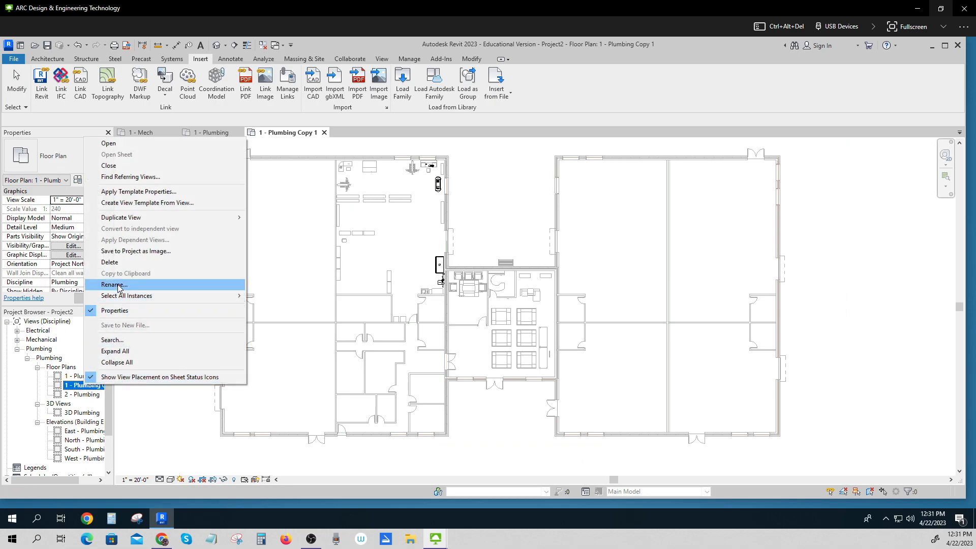
pyautogui.click(121, 285)
pyautogui.click(81, 385)
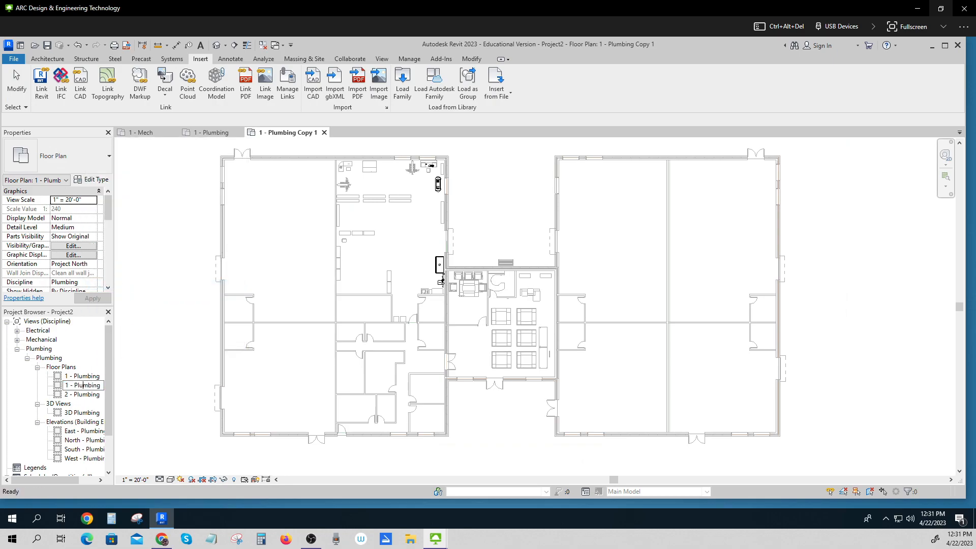
pyautogui.click(130, 387)
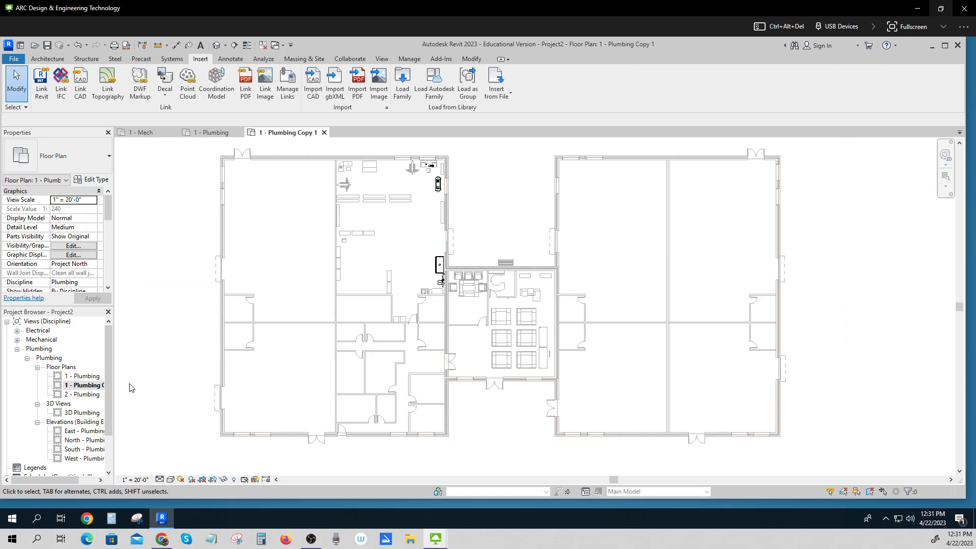
# Widen the project browser and rename the duplicated plumbing floor plan as 1 - CWS Segment Plan.
pyautogui.moveTo(114, 386); pyautogui.dragTo(224, 386)
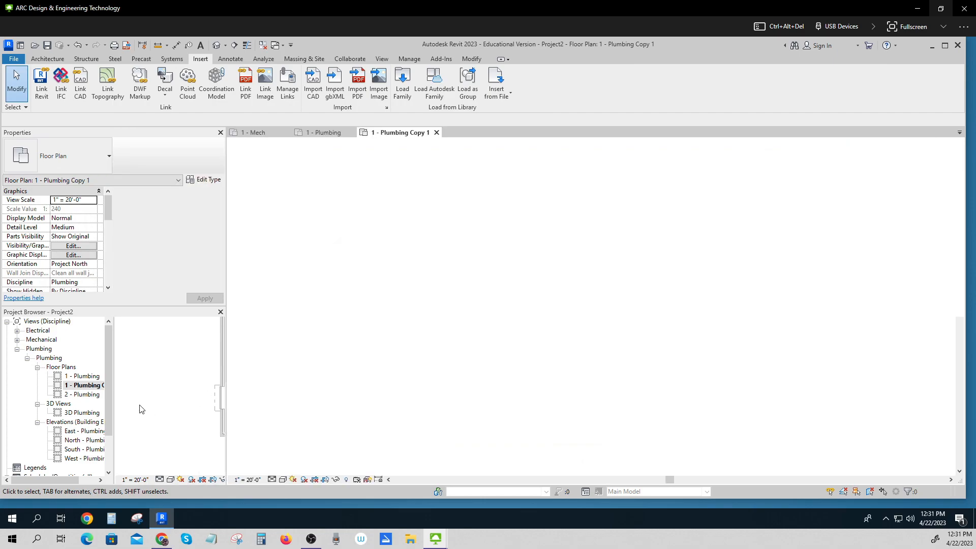
pyautogui.click(89, 387)
pyautogui.rightClick(88, 391)
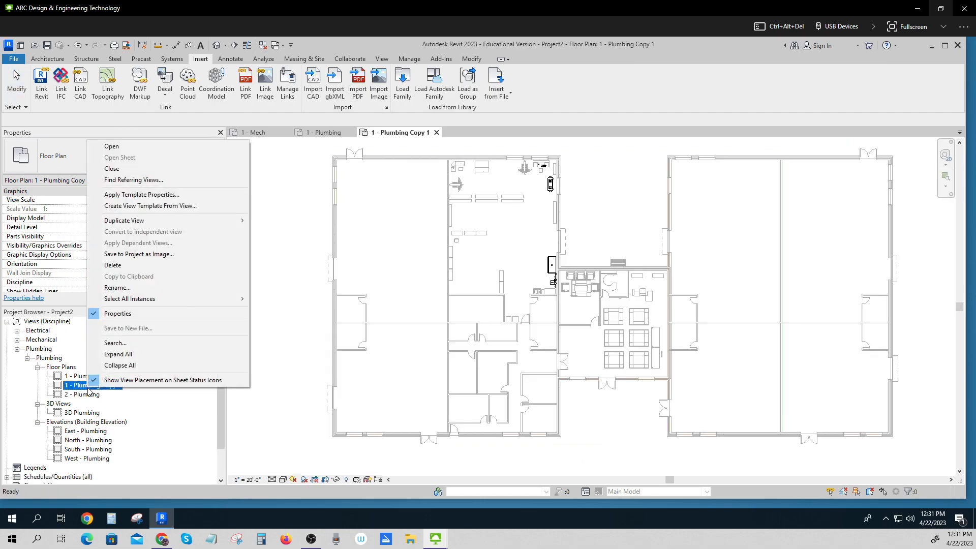
pyautogui.click(116, 288)
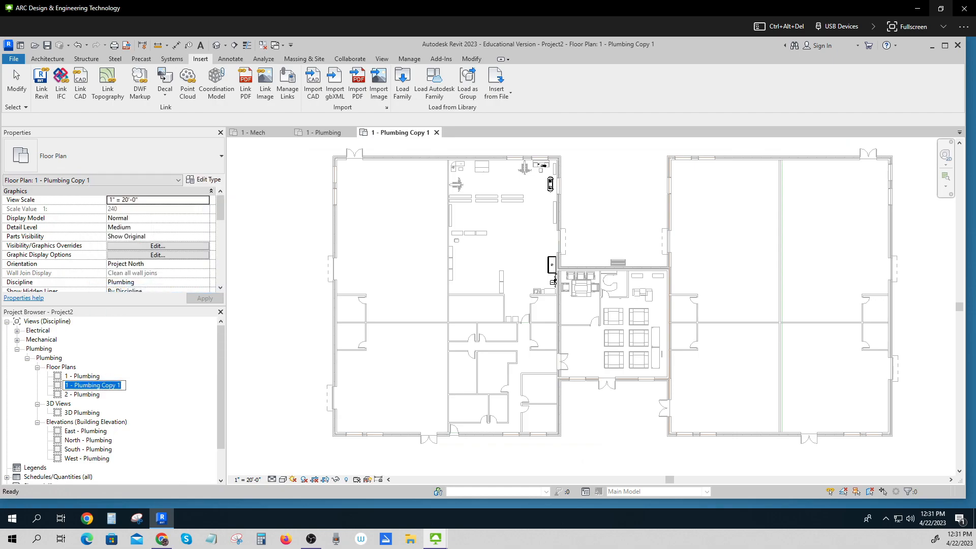
pyautogui.press('Return')
pyautogui.press('BackSpace')
pyautogui.press('BackSpace')
pyautogui.press('BackSpace')
pyautogui.press('BackSpace')
pyautogui.press('BackSpace')
pyautogui.press('BackSpace')
pyautogui.press('BackSpace')
pyautogui.press('BackSpace')
pyautogui.press('BackSpace')
pyautogui.press('BackSpace')
pyautogui.press('BackSpace')
pyautogui.press('BackSpace')
pyautogui.press('BackSpace')
pyautogui.write('CWS Segment Plan')
pyautogui.press('Return')
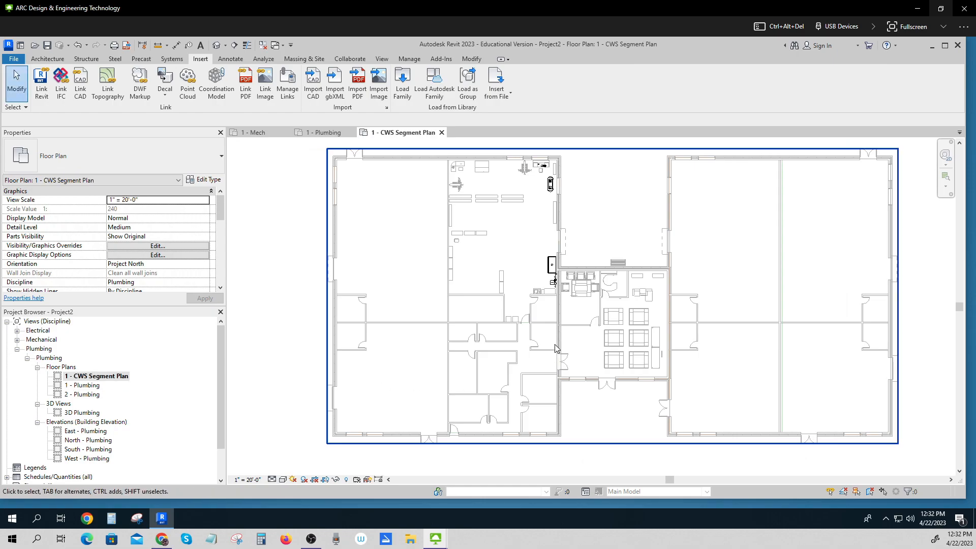
# Start a detail line chain in the <Path of Travel Lines> style, running about 4' horizontally through the exterior wall at the west wing's southeast corner.
pyautogui.scroll(-1, 578, 375)
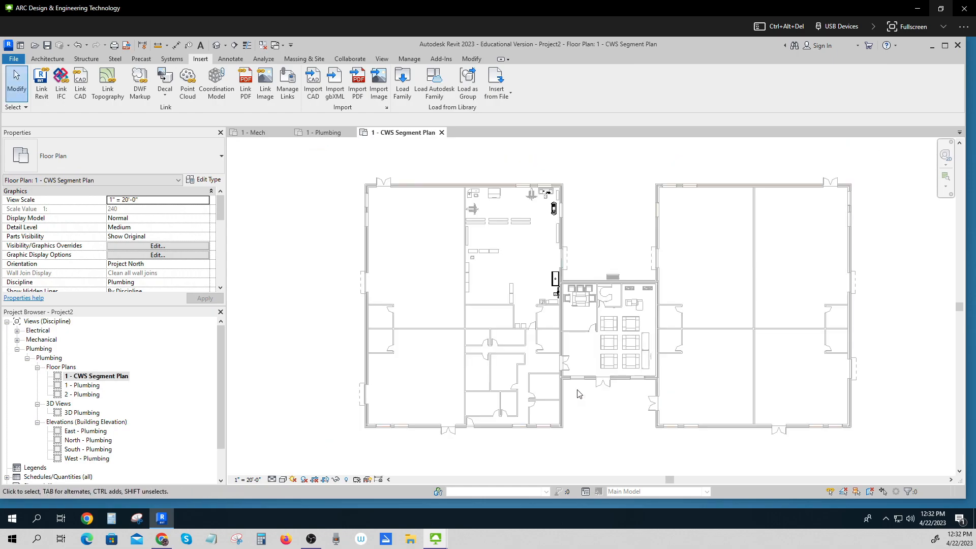
pyautogui.scroll(3, 579, 404)
pyautogui.scroll(-2, 582, 405)
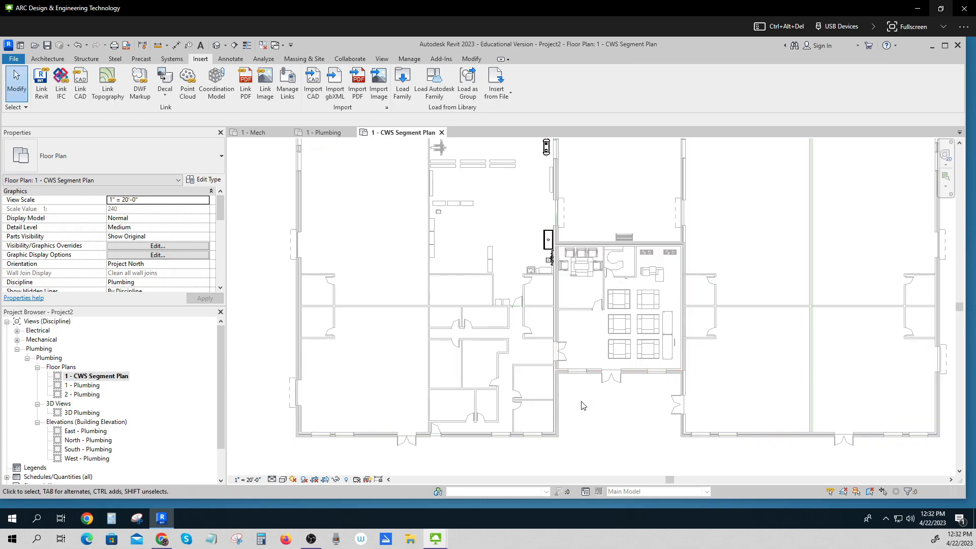
pyautogui.click(230, 59)
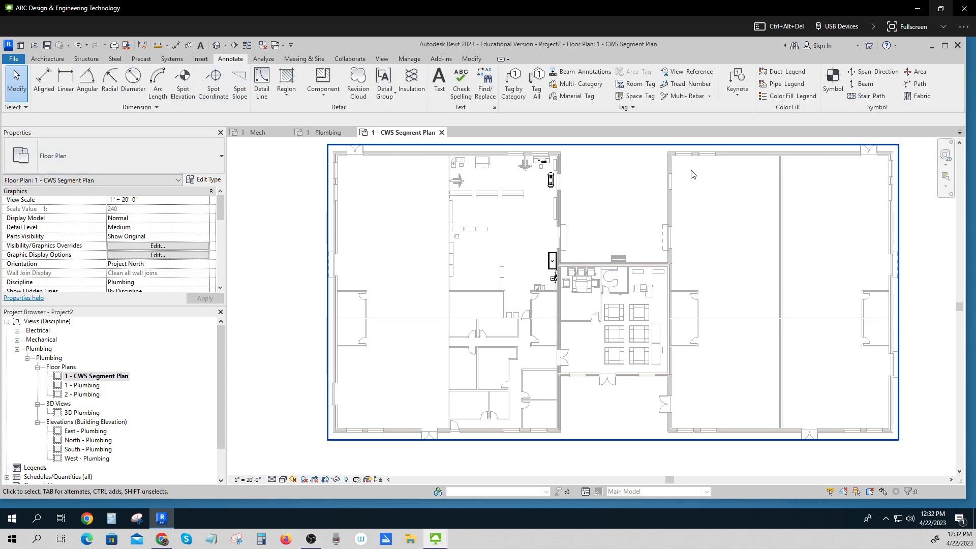
pyautogui.click(268, 86)
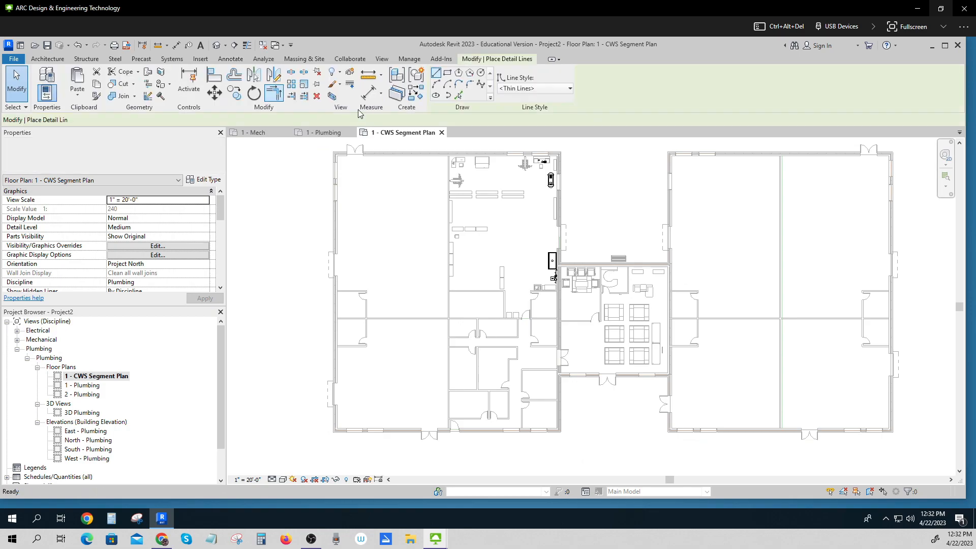
pyautogui.click(560, 89)
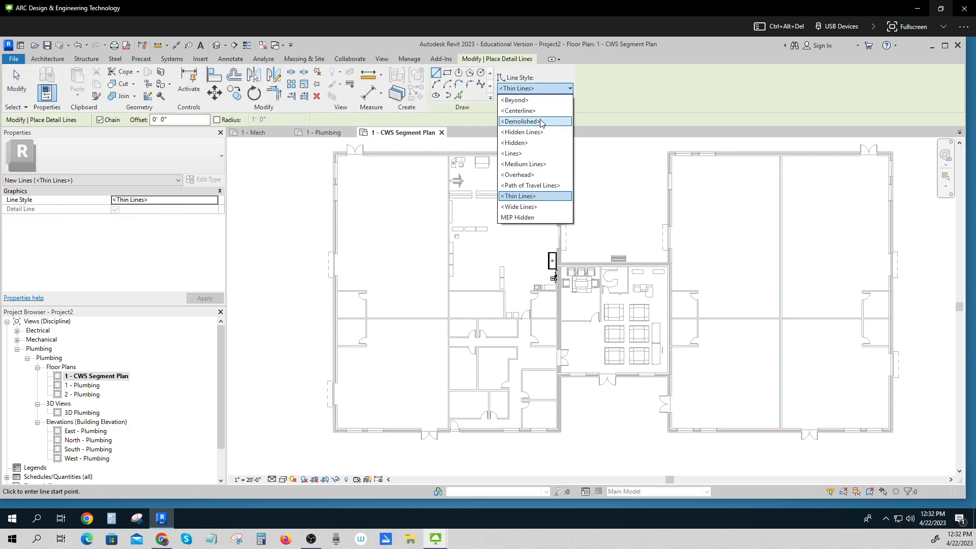
pyautogui.click(530, 185)
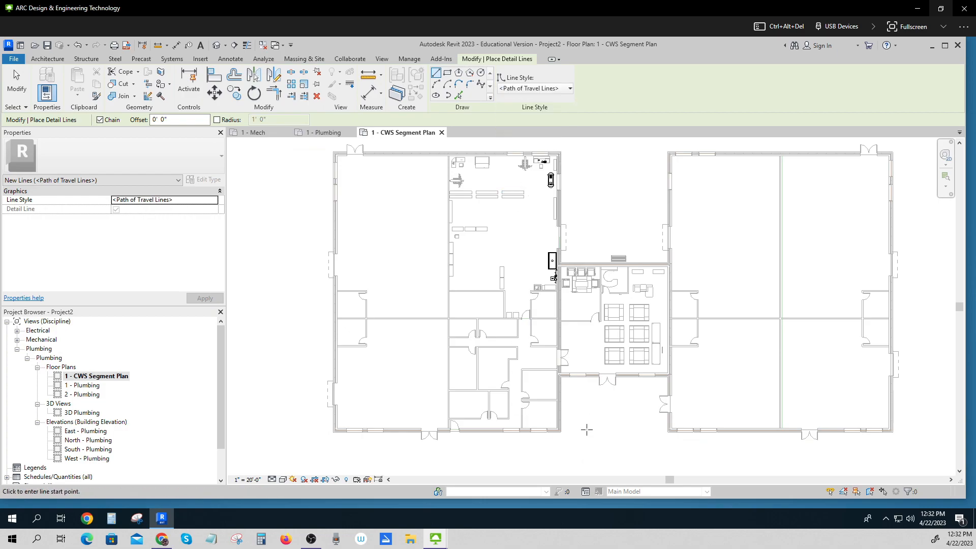
pyautogui.scroll(2, 569, 433)
pyautogui.scroll(2, 574, 420)
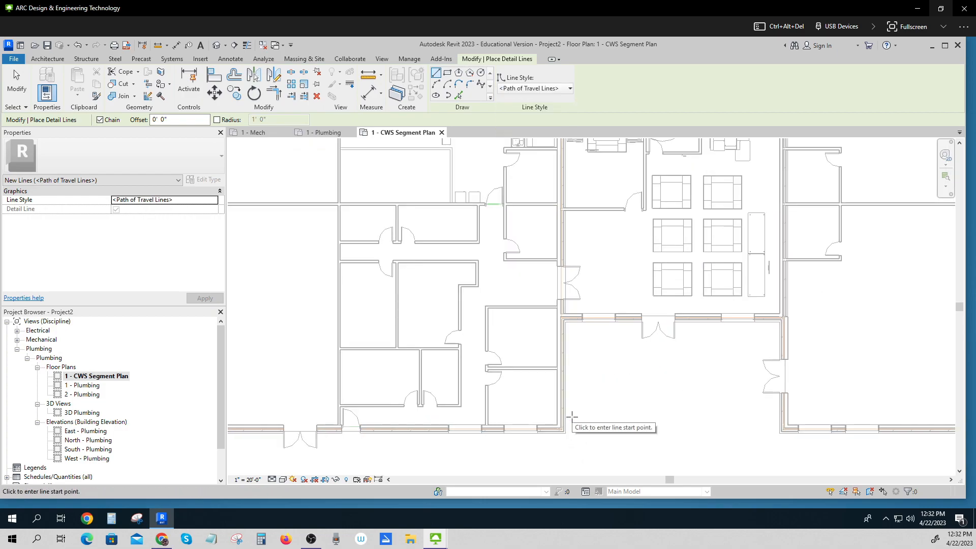
pyautogui.click(573, 417)
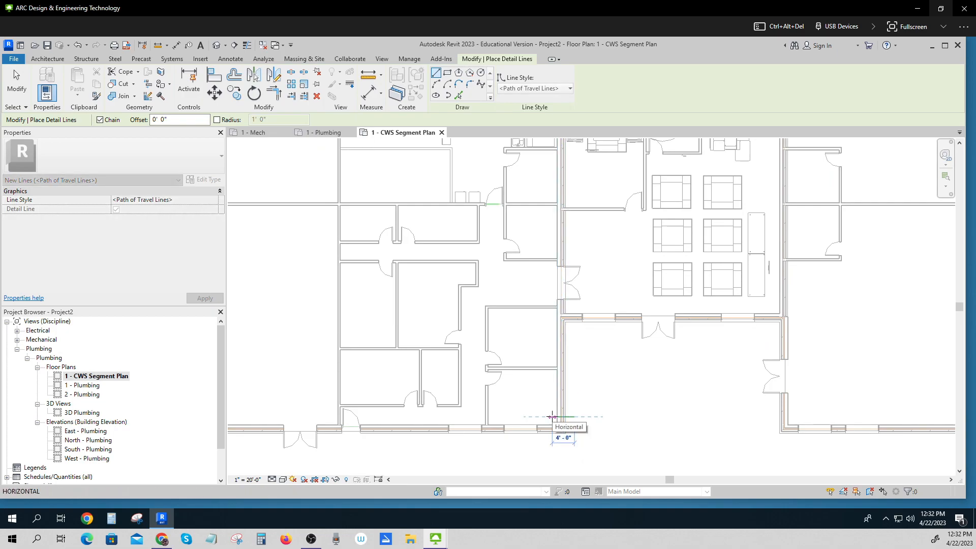
pyautogui.click(552, 416)
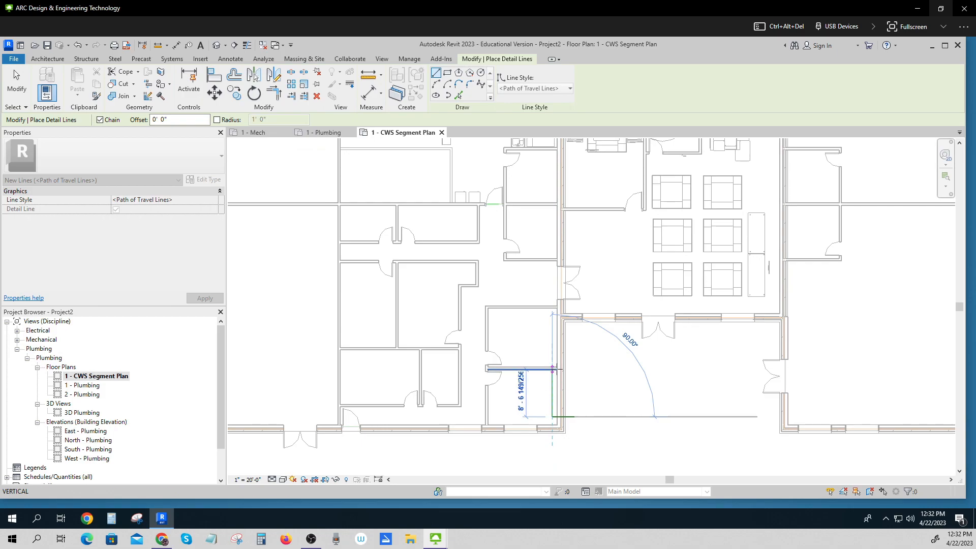
# Continue the line chain north about 96'-6" inside the west wing's east wall, and west about 37'-6" along the large workroom's north wall.
pyautogui.scroll(-1, 551, 284)
pyautogui.moveTo(553, 288); pyautogui.dragTo(554, 399, button='middle')
pyautogui.scroll(1, 552, 398)
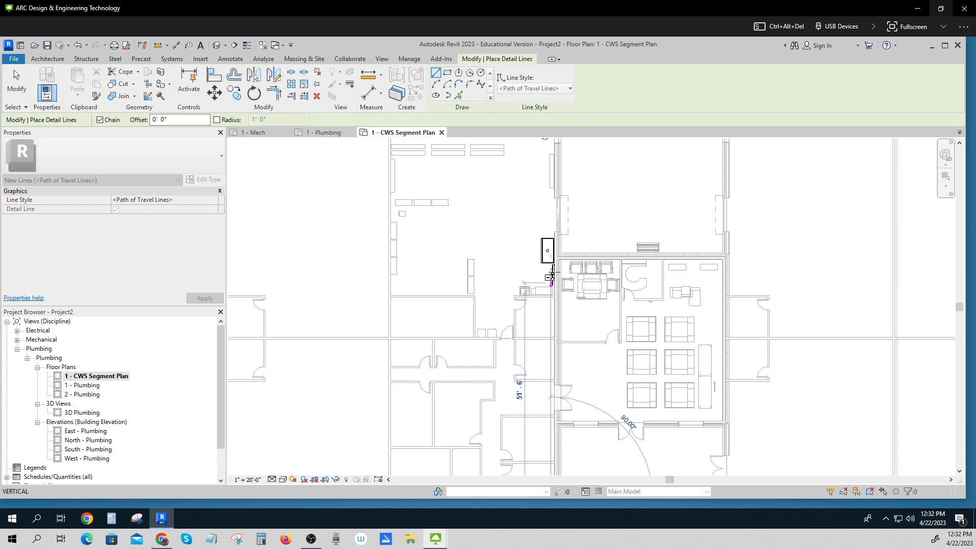
pyautogui.moveTo(566, 218); pyautogui.dragTo(556, 412, button='middle')
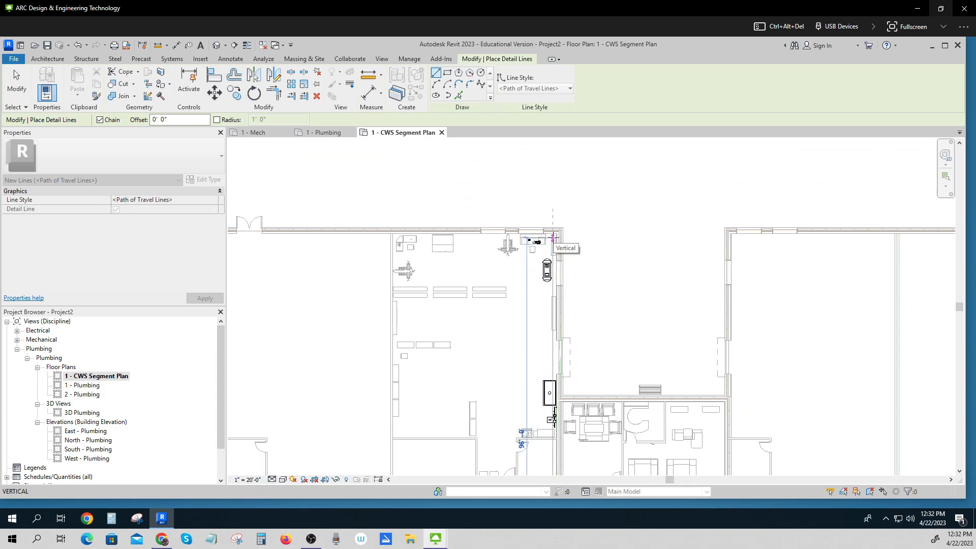
pyautogui.click(552, 237)
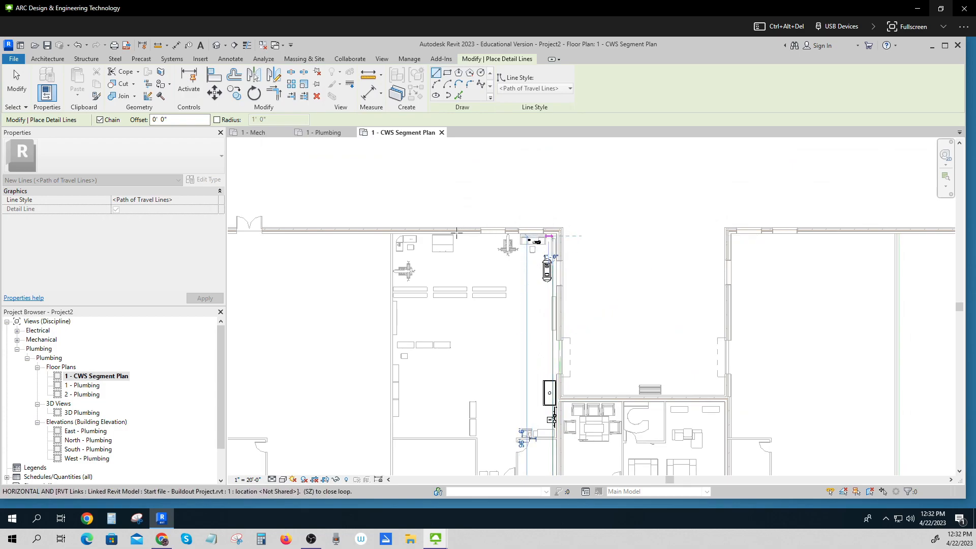
pyautogui.click(396, 236)
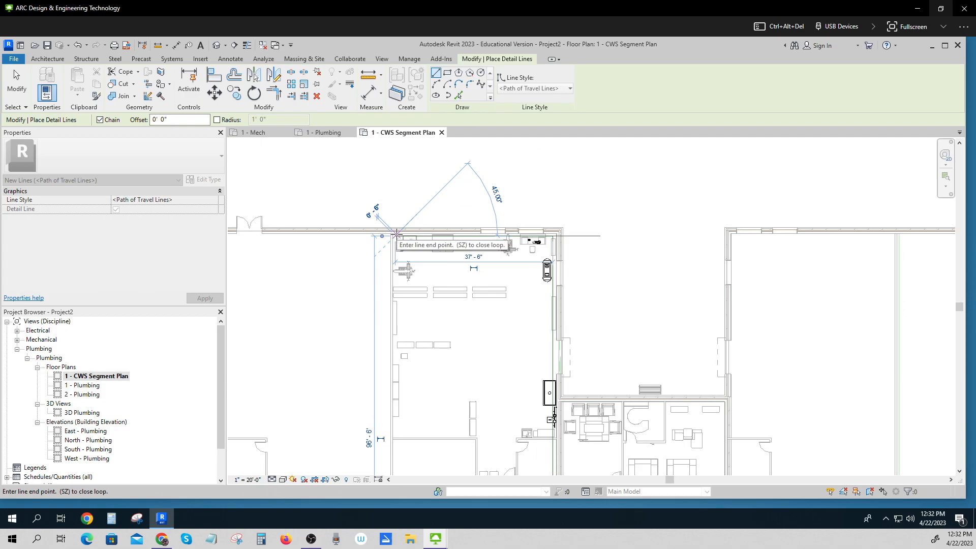
pyautogui.press('Escape')
pyautogui.press('Escape')
# Draw a short horizontal <Path of Travel Lines> branch from the vertical line through the wall into the lobby, just south of the double doors.
pyautogui.scroll(-1, 493, 355)
pyautogui.moveTo(529, 401); pyautogui.dragTo(522, 318, button='middle')
pyautogui.scroll(3, 529, 426)
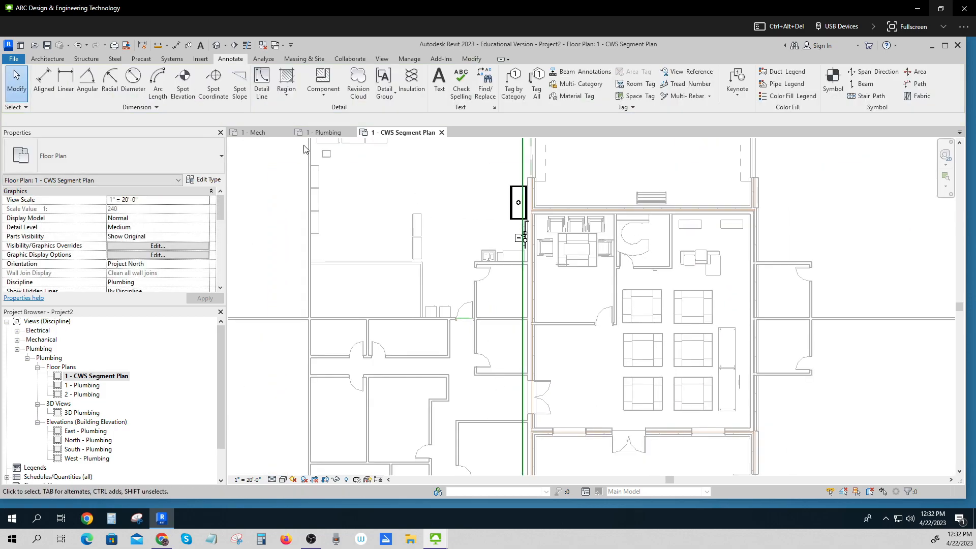
pyautogui.click(262, 77)
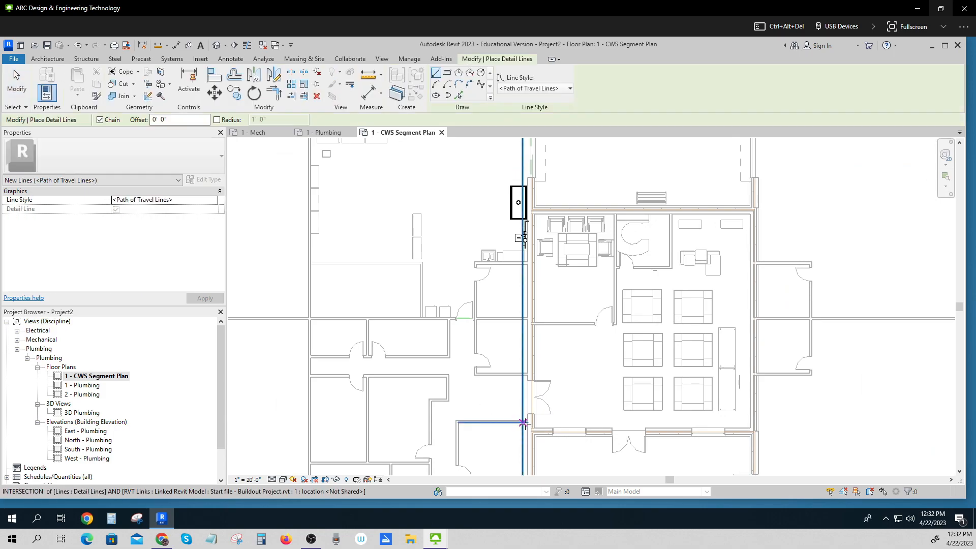
pyautogui.scroll(2, 525, 430)
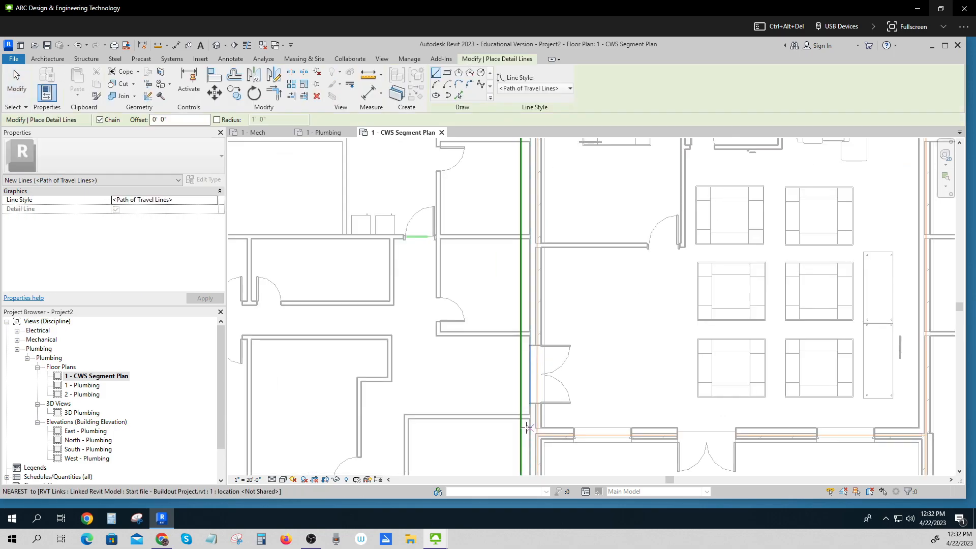
pyautogui.scroll(2, 521, 425)
pyautogui.click(518, 420)
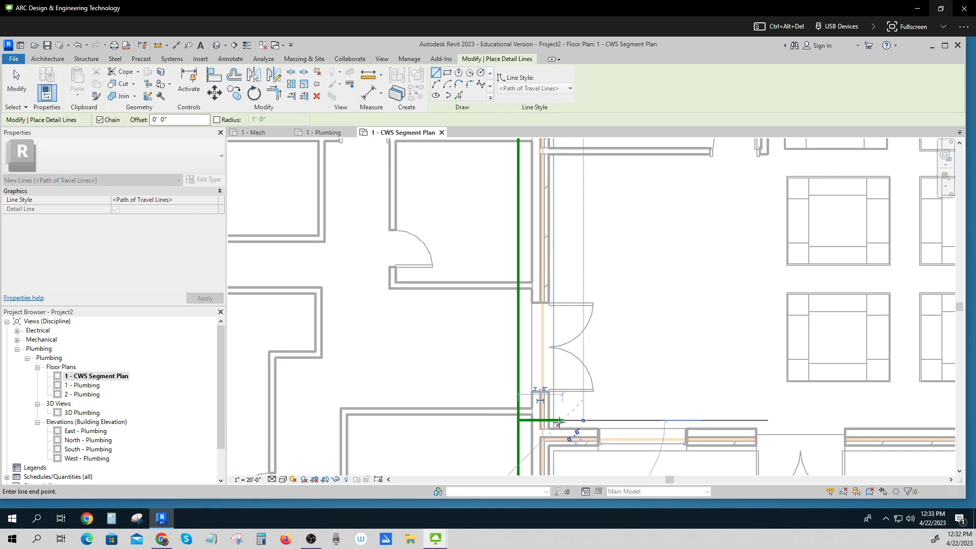
pyautogui.click(560, 420)
pyautogui.scroll(-2, 560, 421)
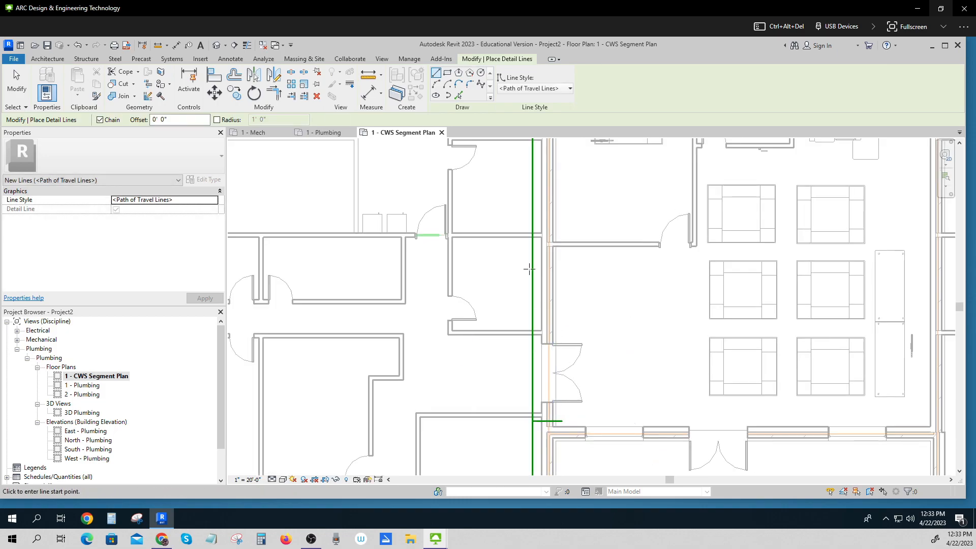
pyautogui.press('Escape')
# Start placing a plumbing fixture on the Level 1 work plane, using Water Closet - Flush Valve - Wall Mounted, Public - 1.6 gpf.
pyautogui.scroll(-2, 528, 266)
pyautogui.moveTo(533, 276); pyautogui.dragTo(589, 427, button='middle')
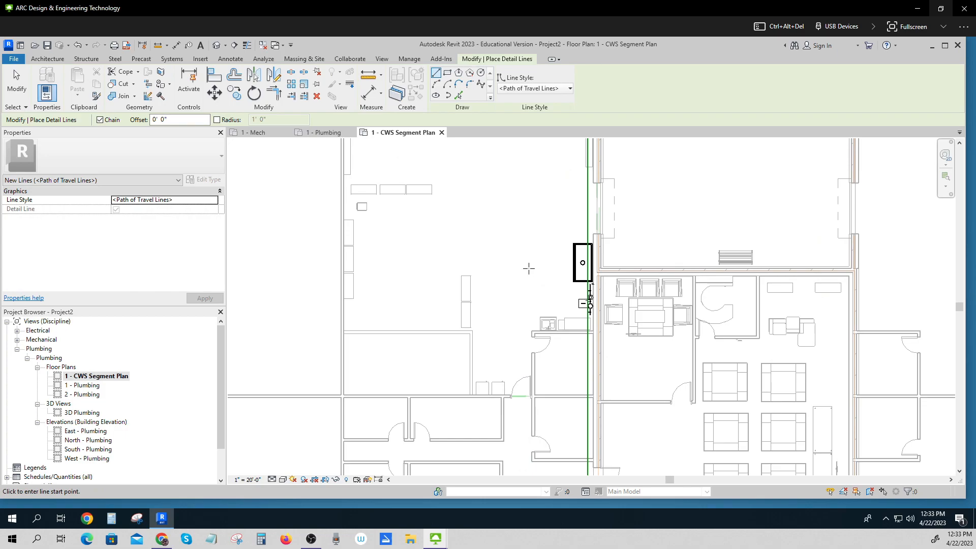
pyautogui.press('Escape')
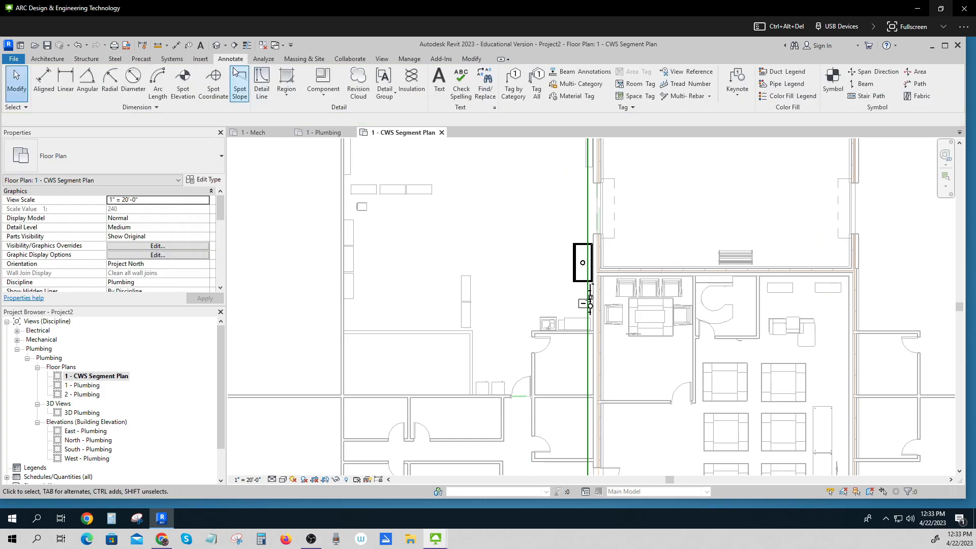
pyautogui.click(172, 58)
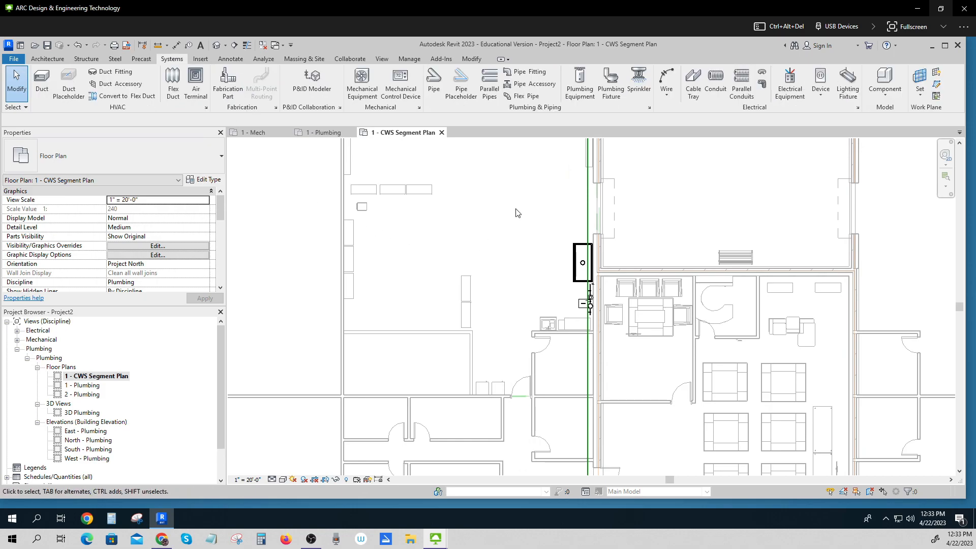
pyautogui.click(611, 83)
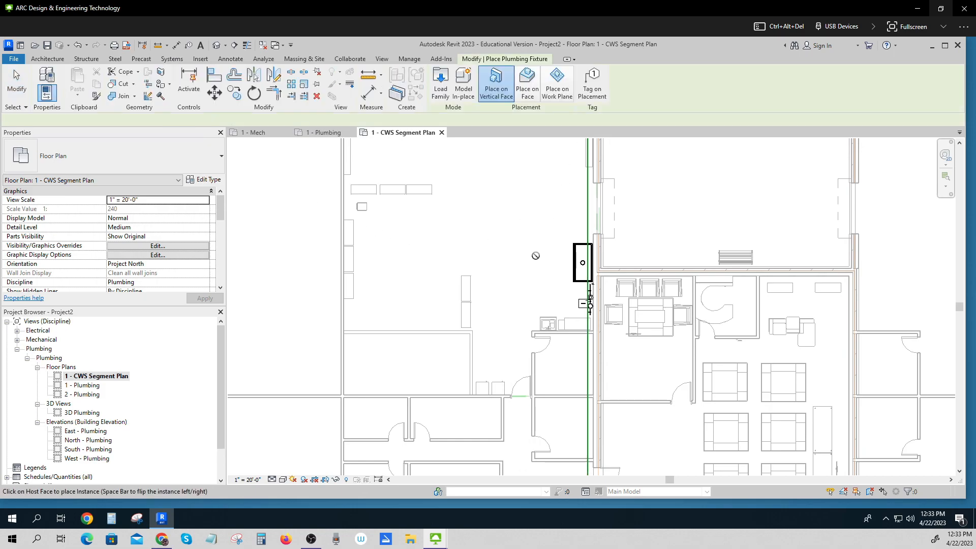
pyautogui.click(557, 87)
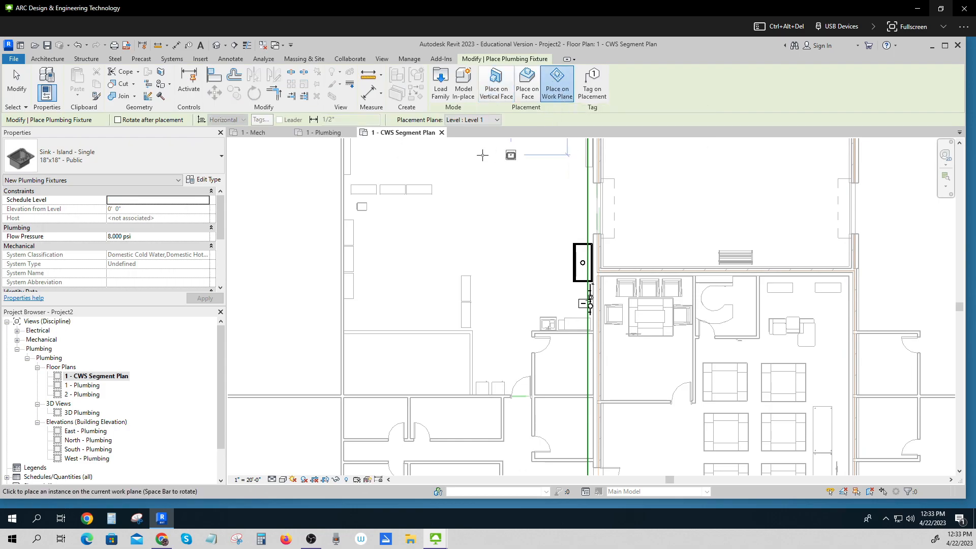
pyautogui.click(217, 158)
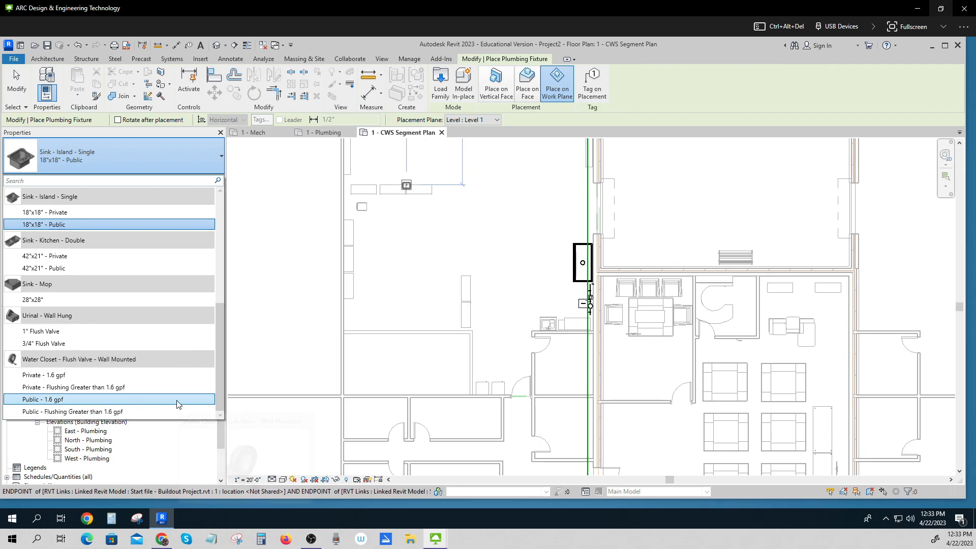
pyautogui.click(59, 400)
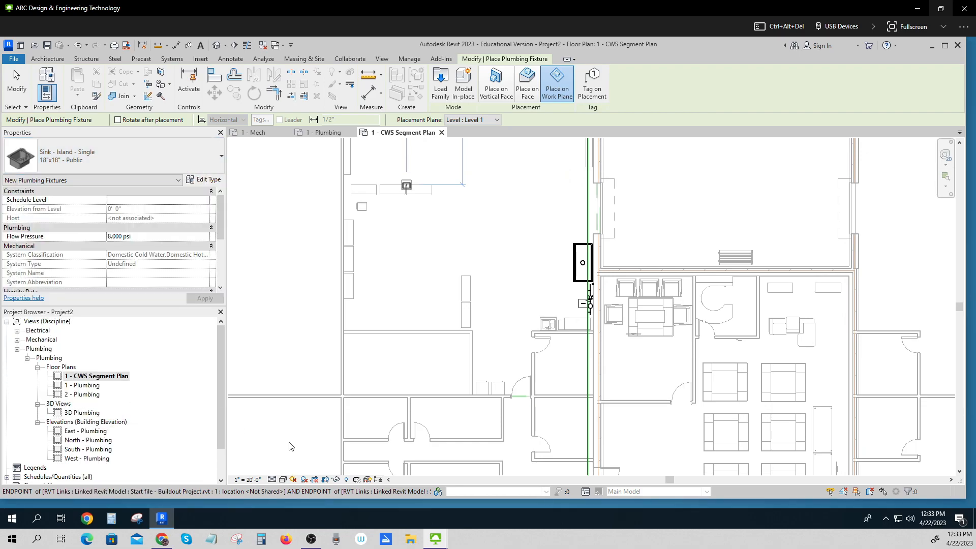
# Place a water closet in the small room west of the vertical pipe-route line, just below its north wall, and rotate it 90° counterclockwise.
pyautogui.scroll(3, 575, 406)
pyautogui.scroll(2, 575, 407)
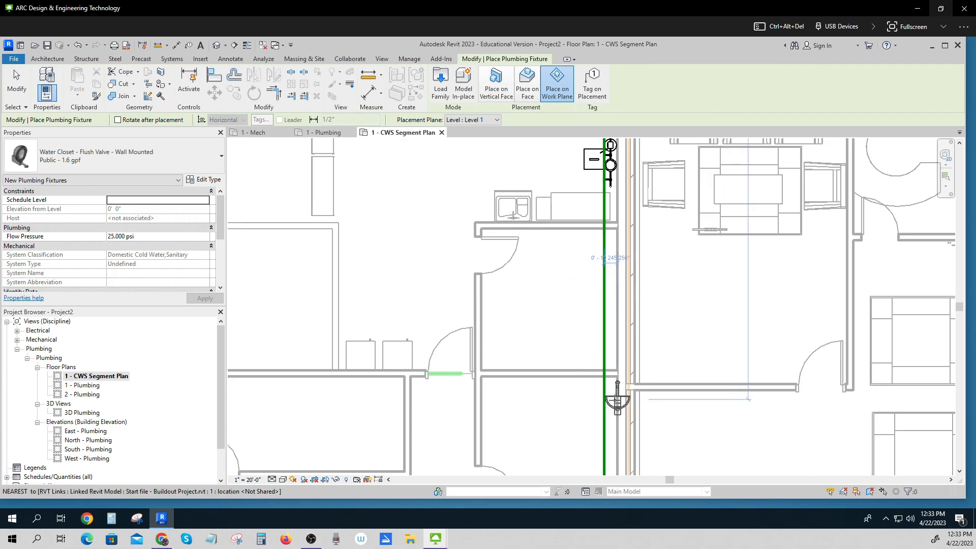
pyautogui.click(582, 401)
pyautogui.press('r')
pyautogui.press('o')
pyautogui.click(584, 311)
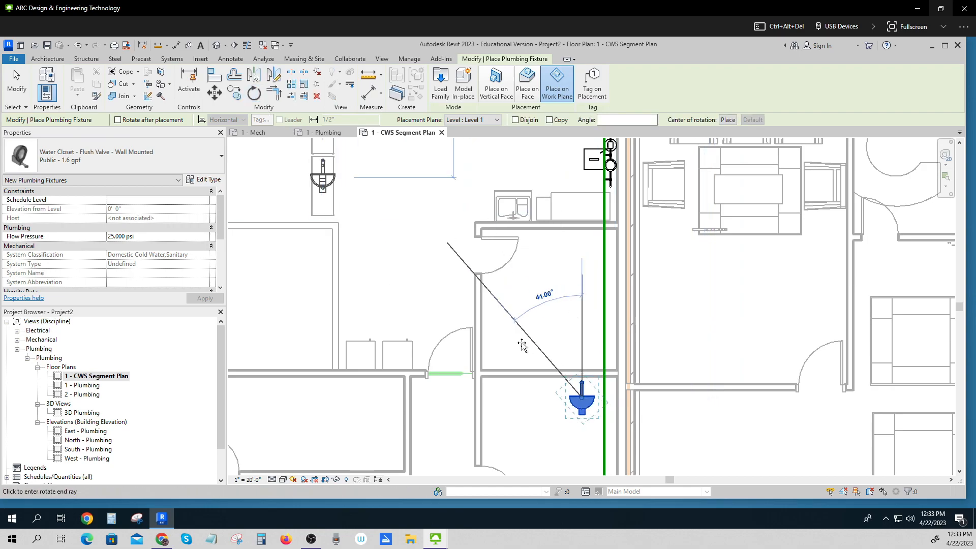
pyautogui.click(524, 401)
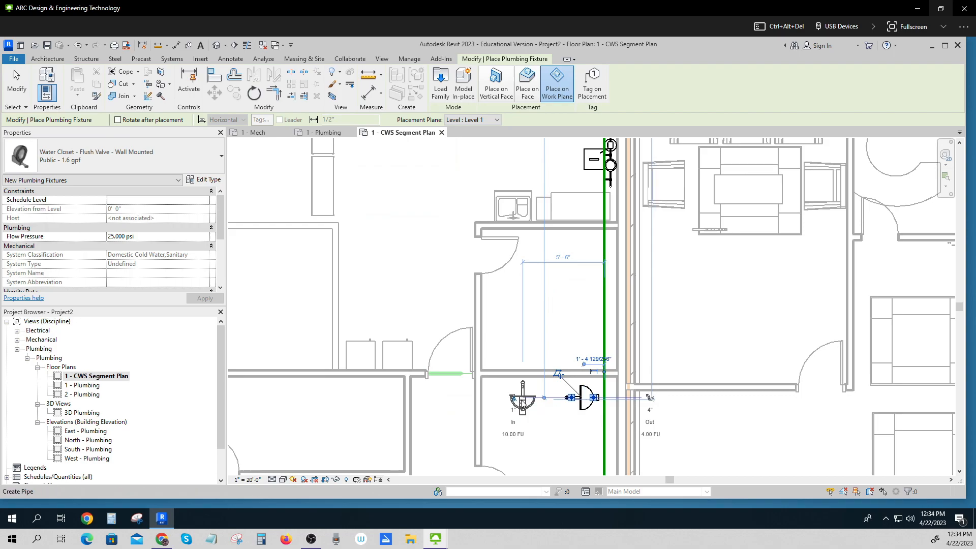
# Nudge the water closet east until it straddles the vertical pipe-route line, close to the room's east wall.
pyautogui.press('Escape')
pyautogui.click(585, 404)
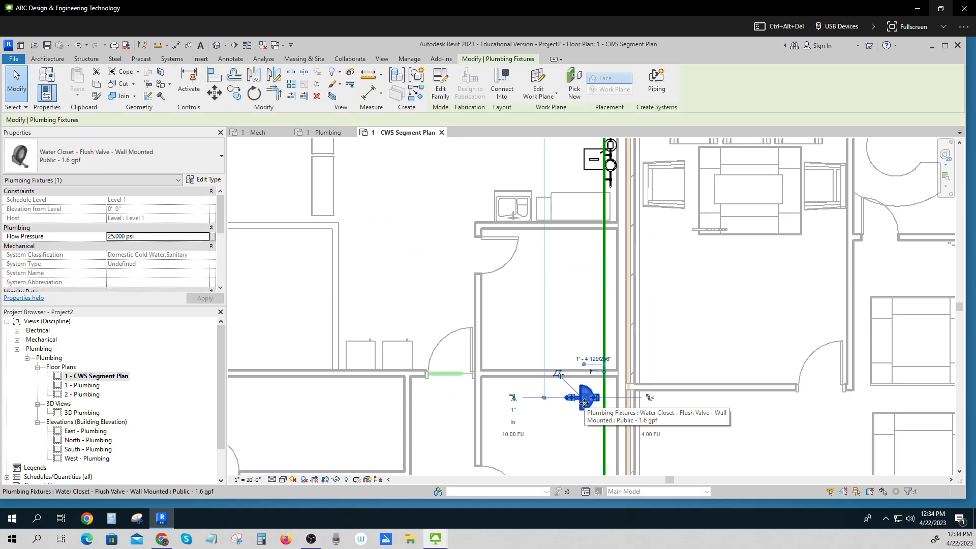
pyautogui.press('Right')
pyautogui.press('Right')
pyautogui.press('Right')
pyautogui.press('Right')
pyautogui.press('Right')
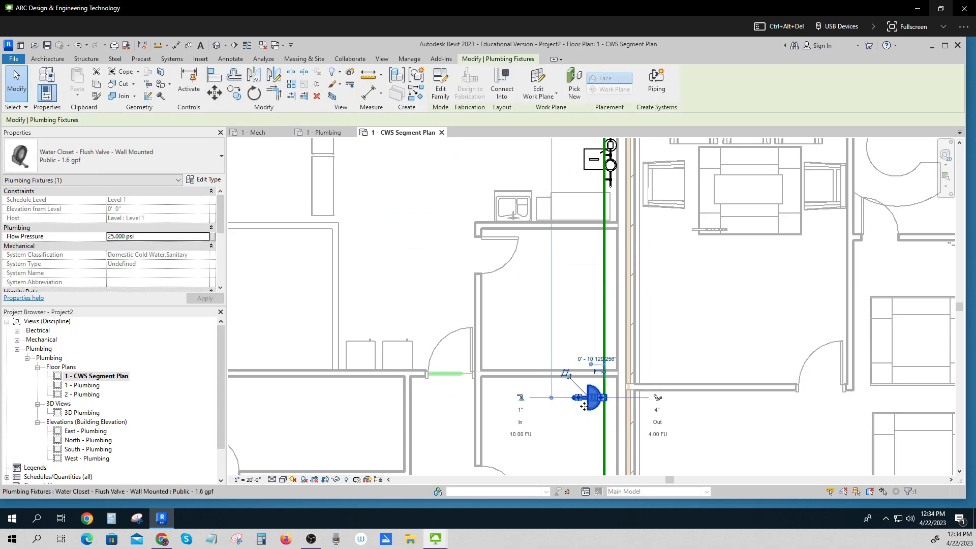
pyautogui.press('Right')
pyautogui.press('Right')
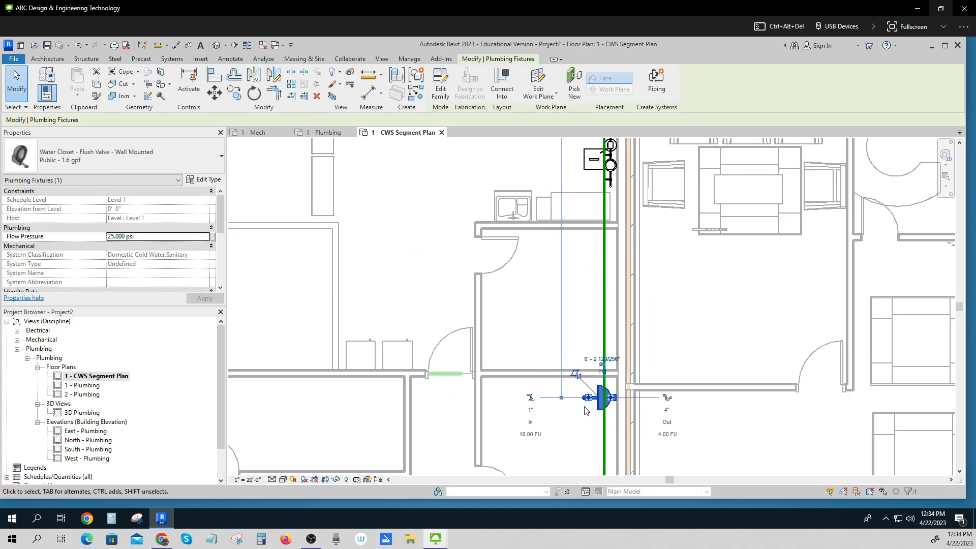
pyautogui.press('Escape')
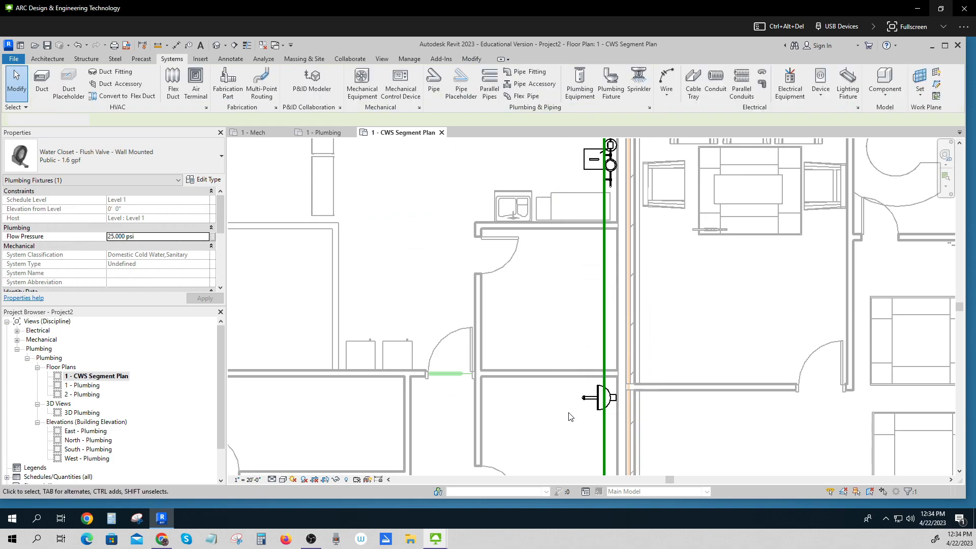
# Restart plumbing fixture placement, look through the loaded fixture types, and browse the family library to the plumbing Fixtures folder.
pyautogui.scroll(-1, 597, 401)
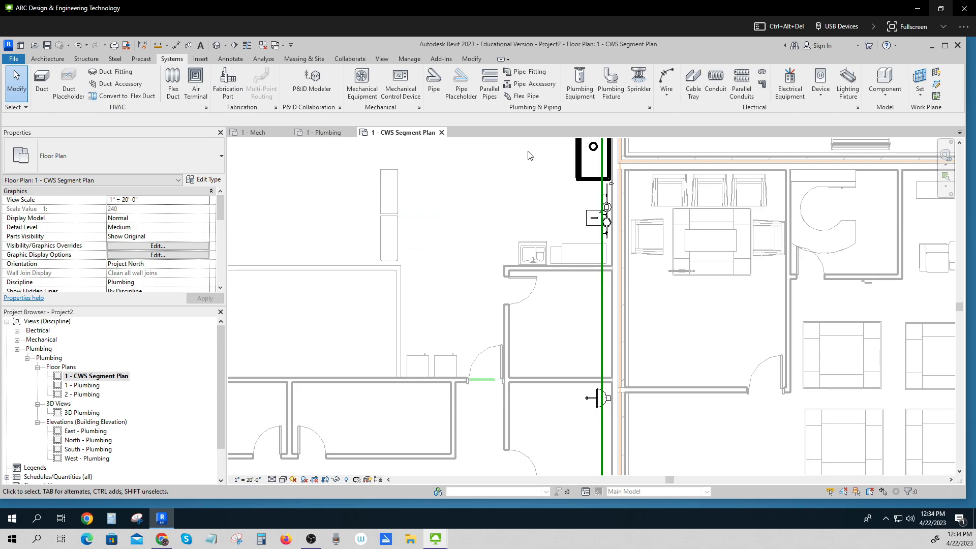
pyautogui.click(613, 87)
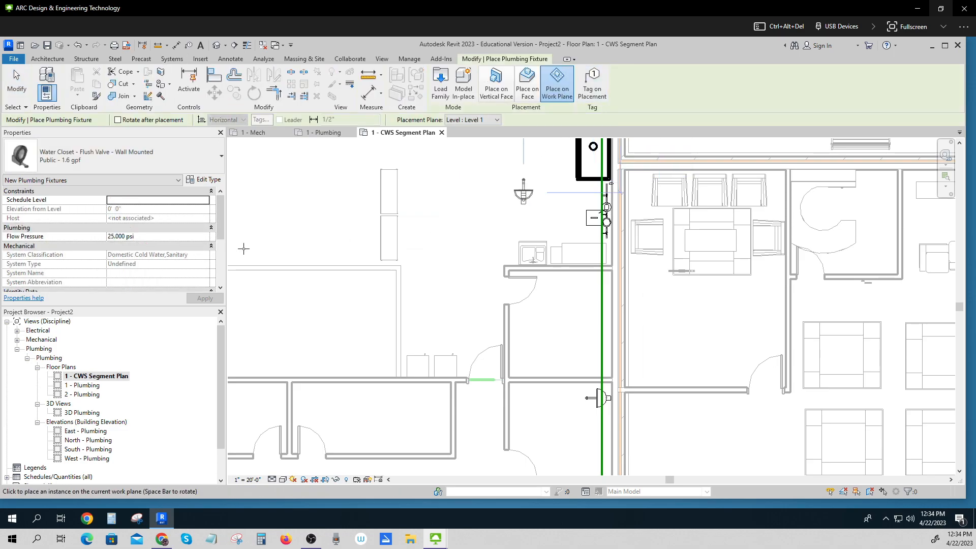
pyautogui.click(215, 162)
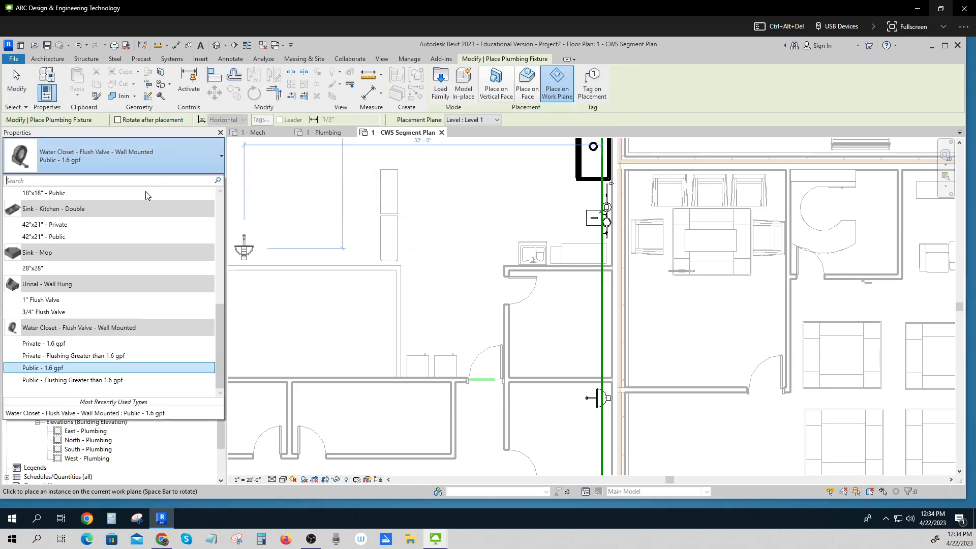
pyautogui.scroll(5, 61, 345)
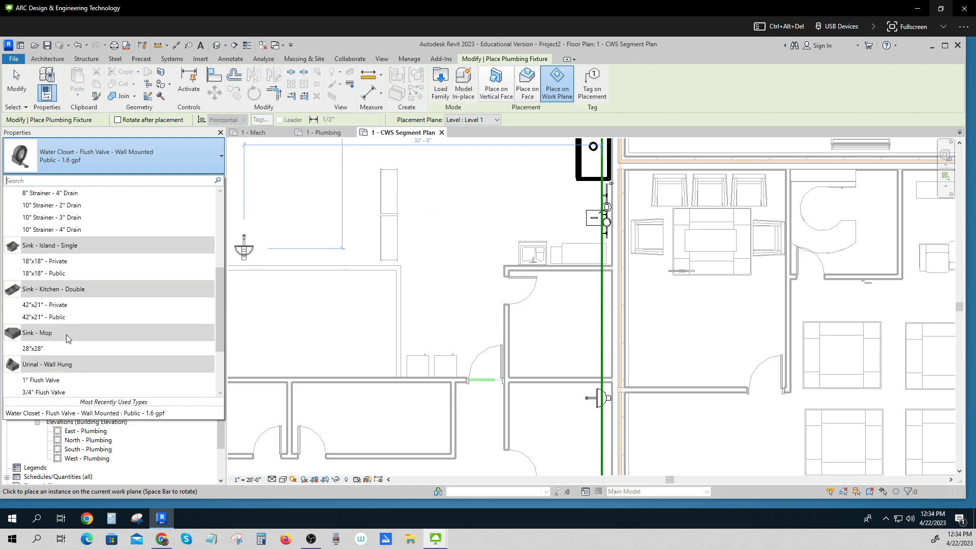
pyautogui.scroll(2, 68, 339)
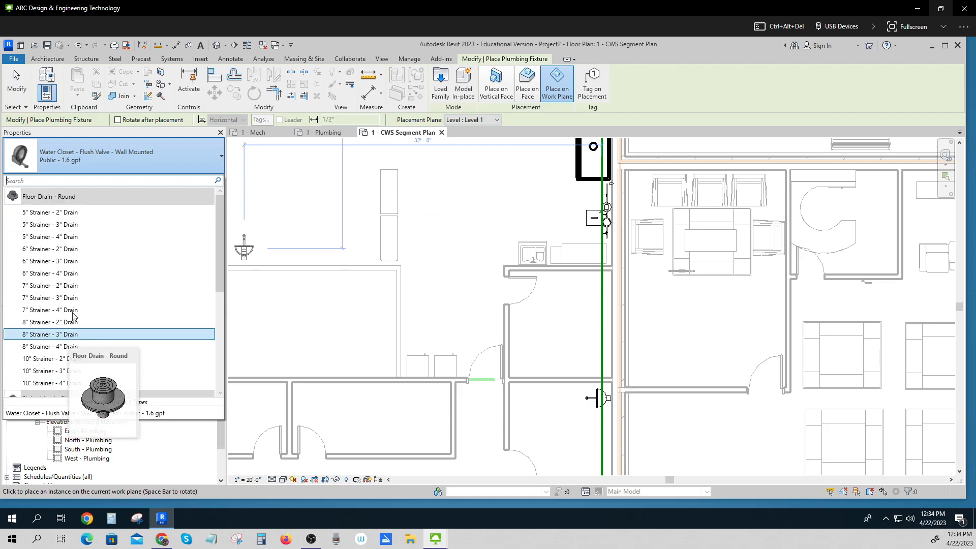
pyautogui.click(449, 89)
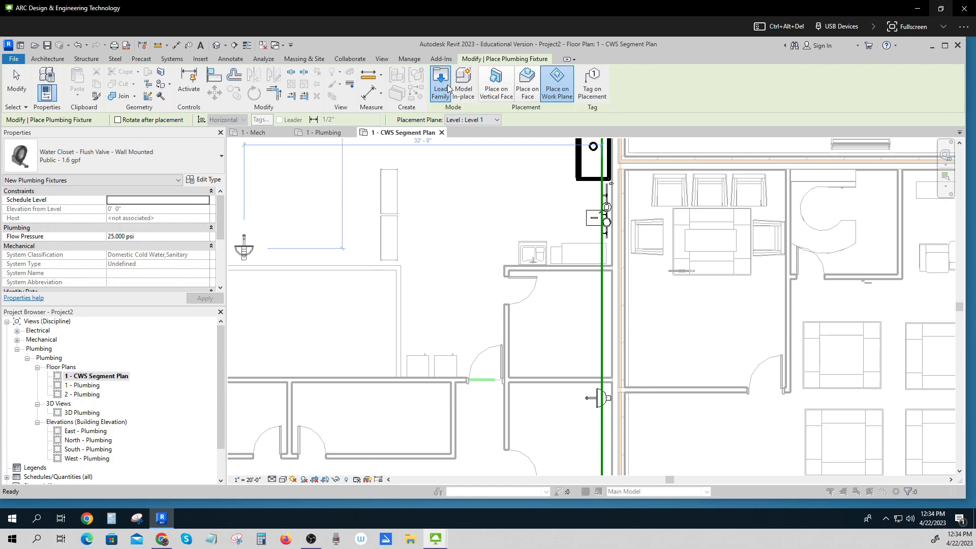
pyautogui.scroll(-2, 405, 201)
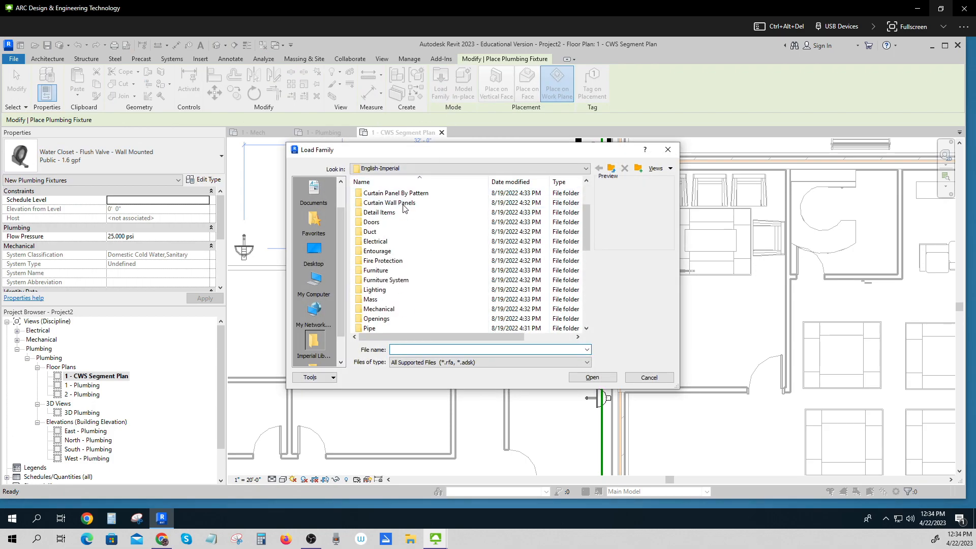
pyautogui.scroll(-1, 376, 321)
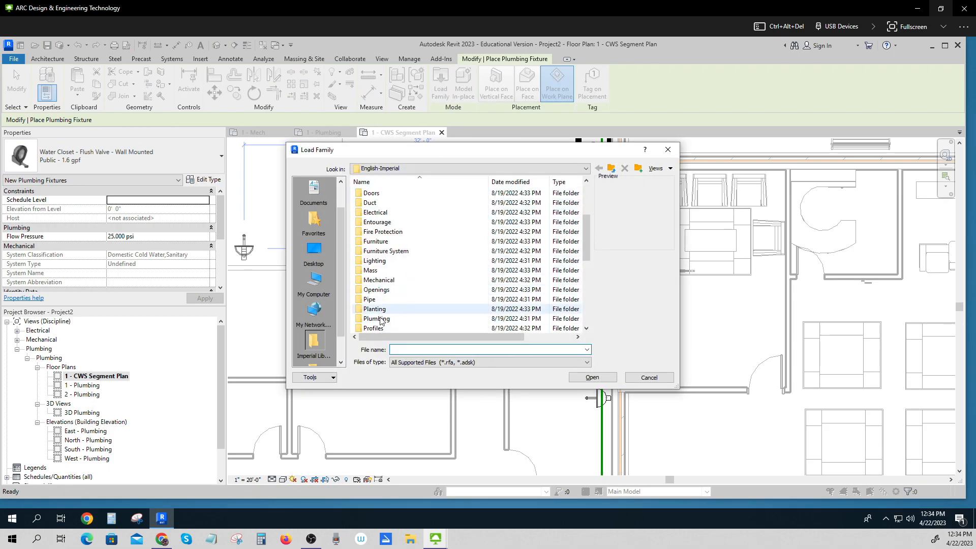
pyautogui.doubleClick(386, 311)
pyautogui.doubleClick(379, 204)
pyautogui.doubleClick(380, 204)
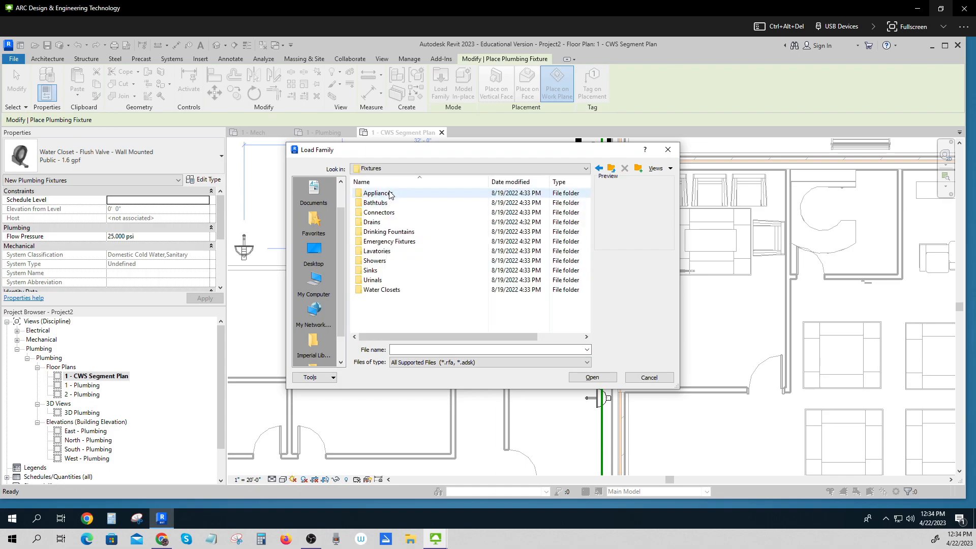
# Load the Lavatory - Vanity family from the Lavatories folder and place a 30"x18" - Private vanity just south of the water closet.
pyautogui.doubleClick(382, 252)
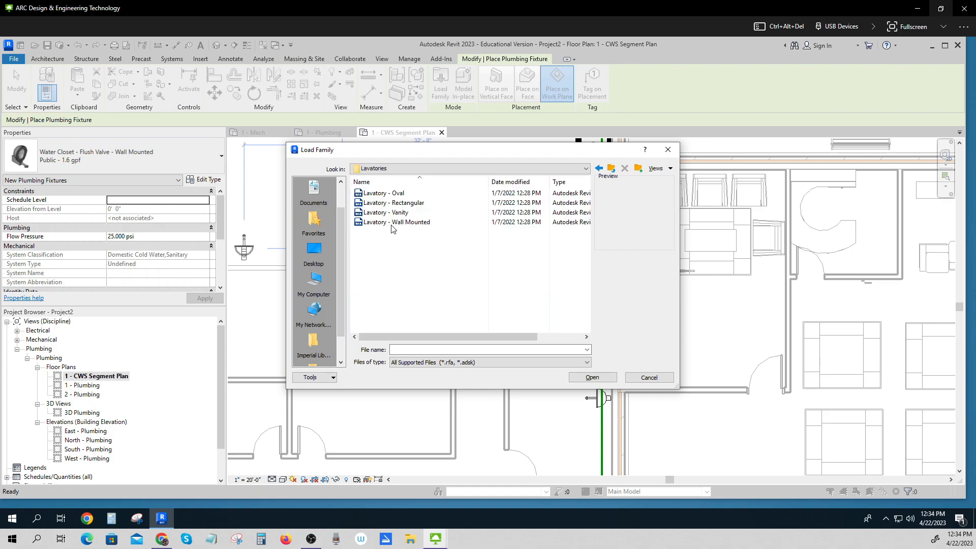
pyautogui.click(399, 213)
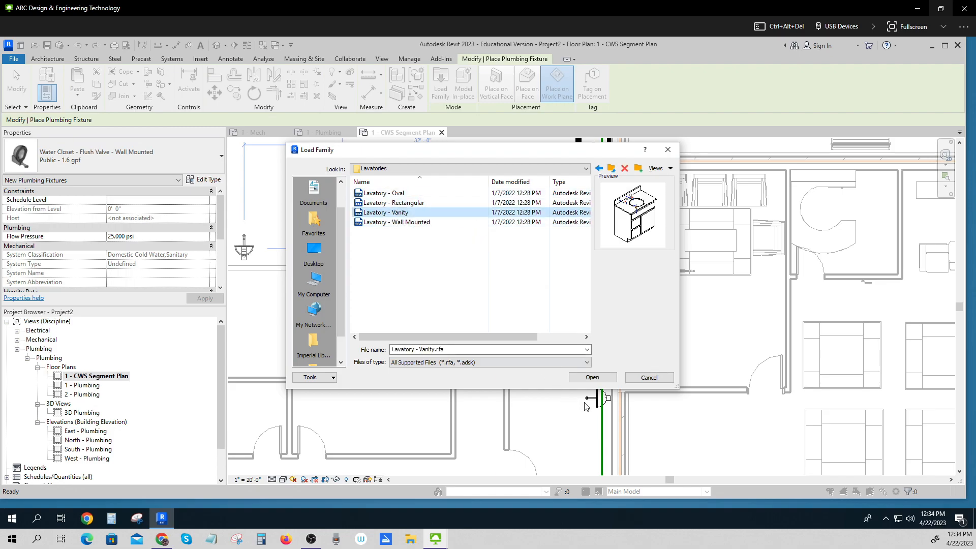
pyautogui.click(591, 377)
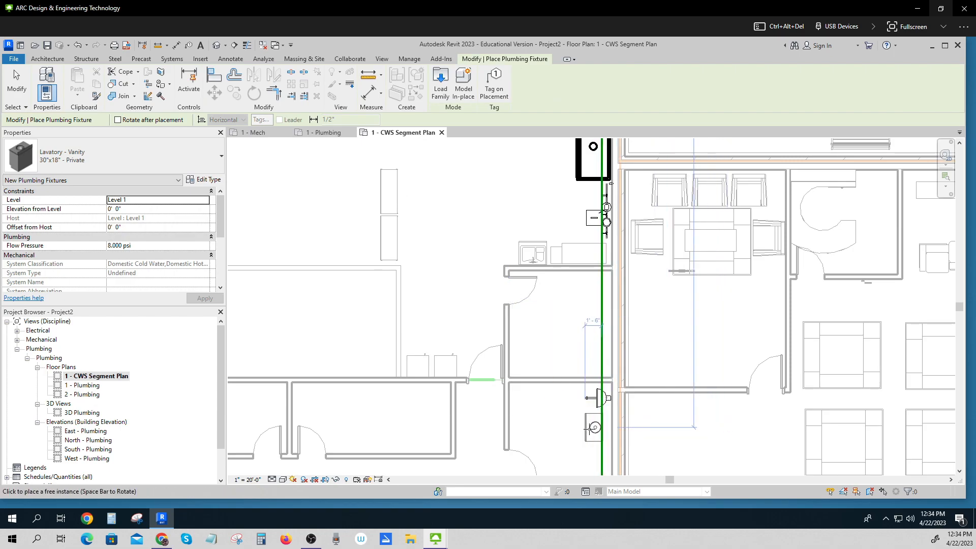
pyautogui.click(587, 429)
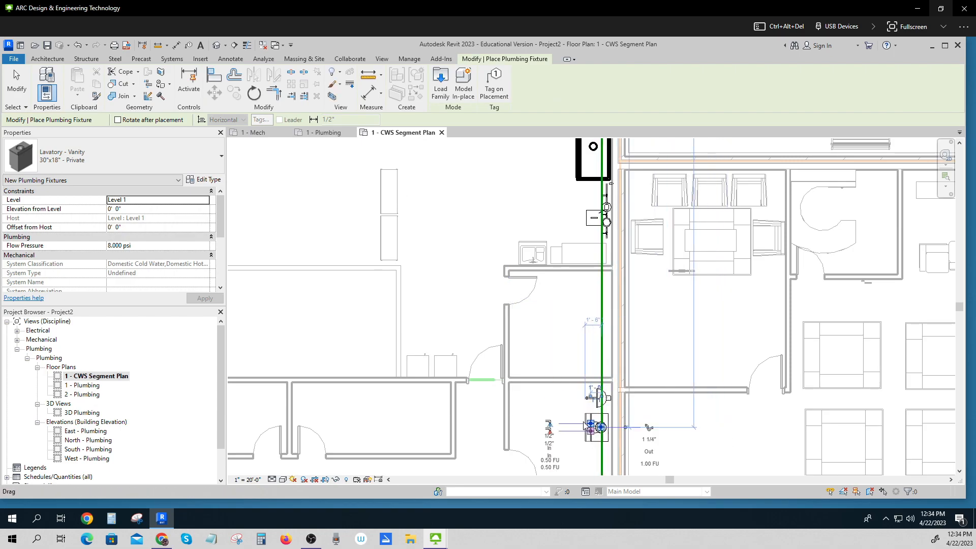
# Try to rotate the placed vanity 180° about its center.
pyautogui.click(253, 93)
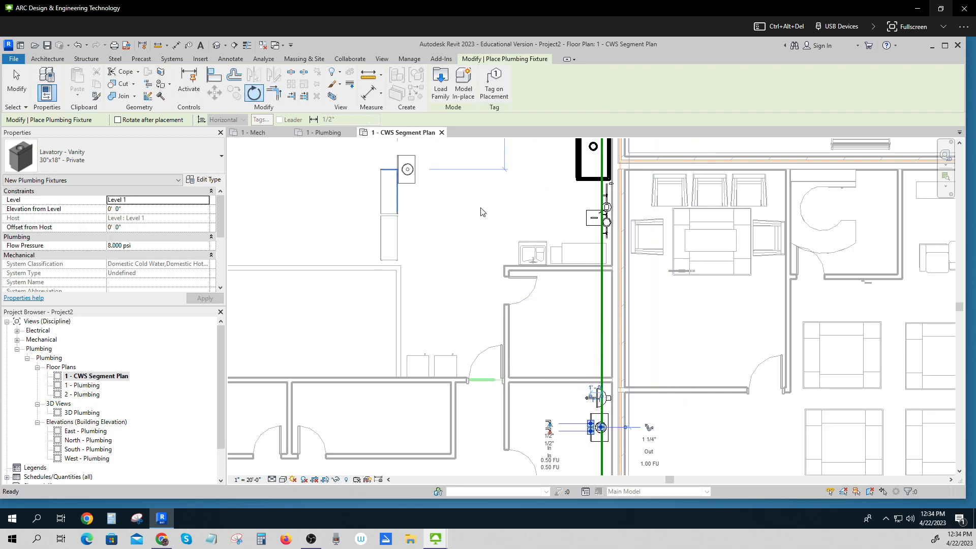
pyautogui.click(598, 270)
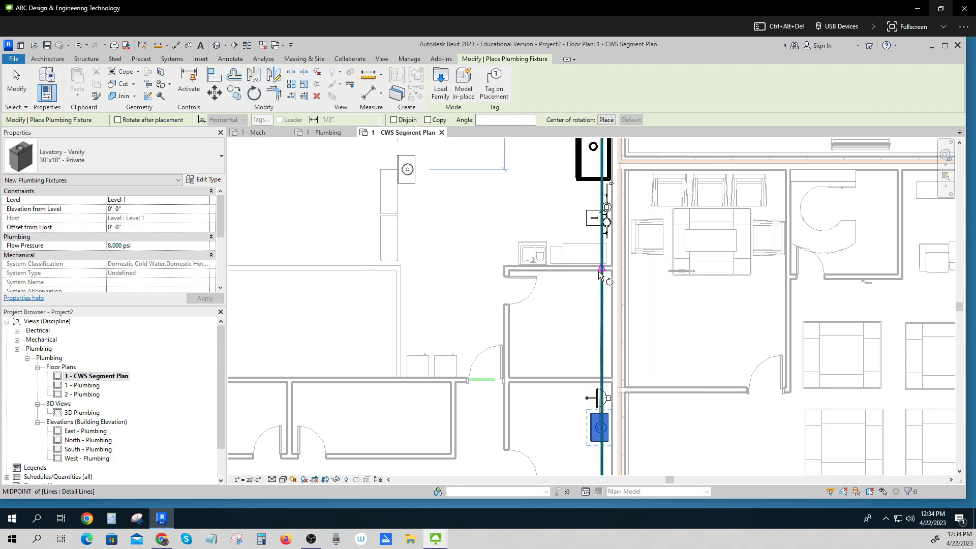
pyautogui.scroll(2, 598, 464)
pyautogui.click(598, 468)
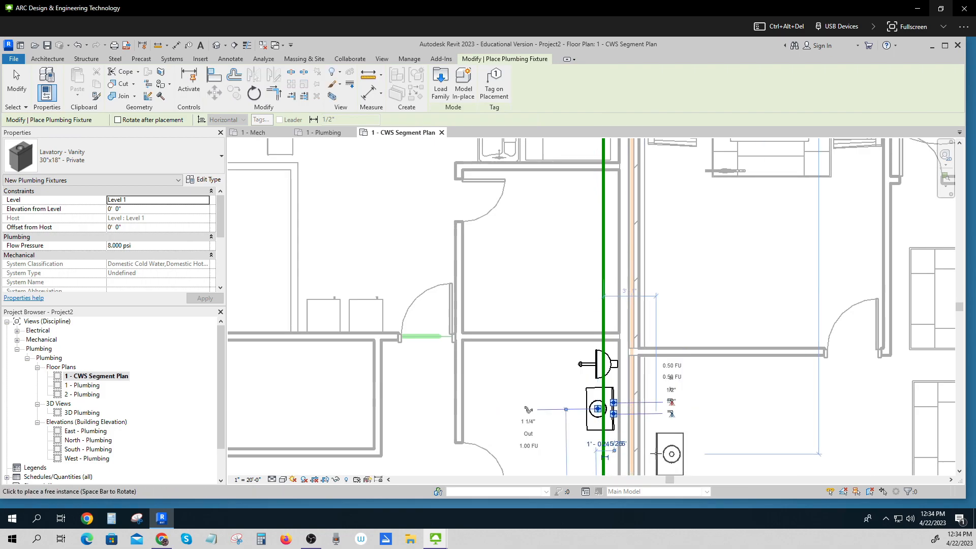
pyautogui.press('Escape')
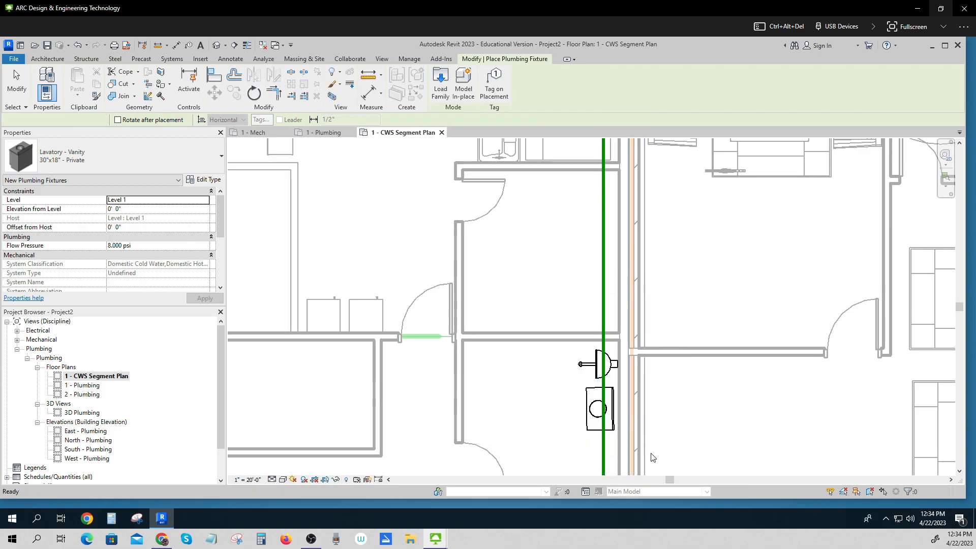
pyautogui.press('Escape')
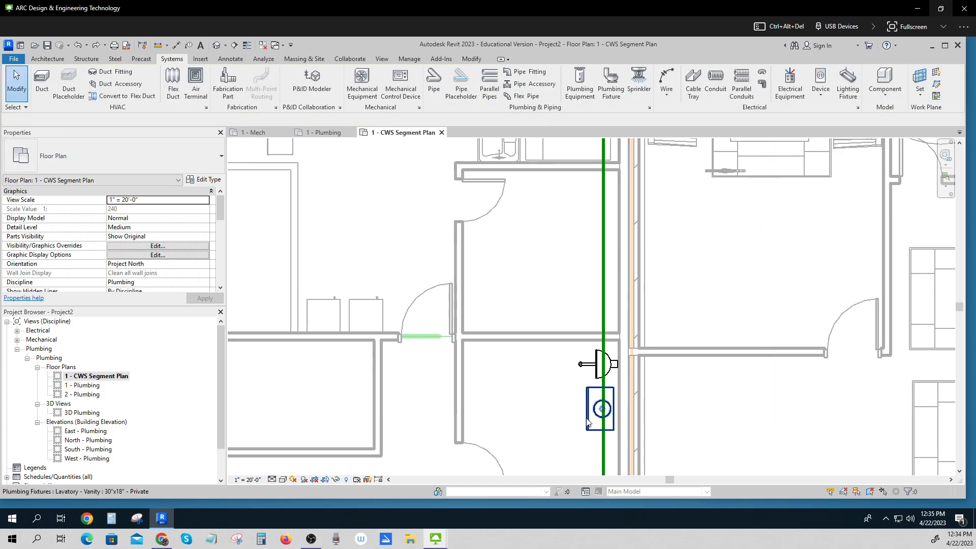
# Move the placed vanity west, clear of the vertical pipe-route line, and rotate it 180° about its center.
pyautogui.click(592, 419)
pyautogui.moveTo(587, 417); pyautogui.dragTo(563, 418)
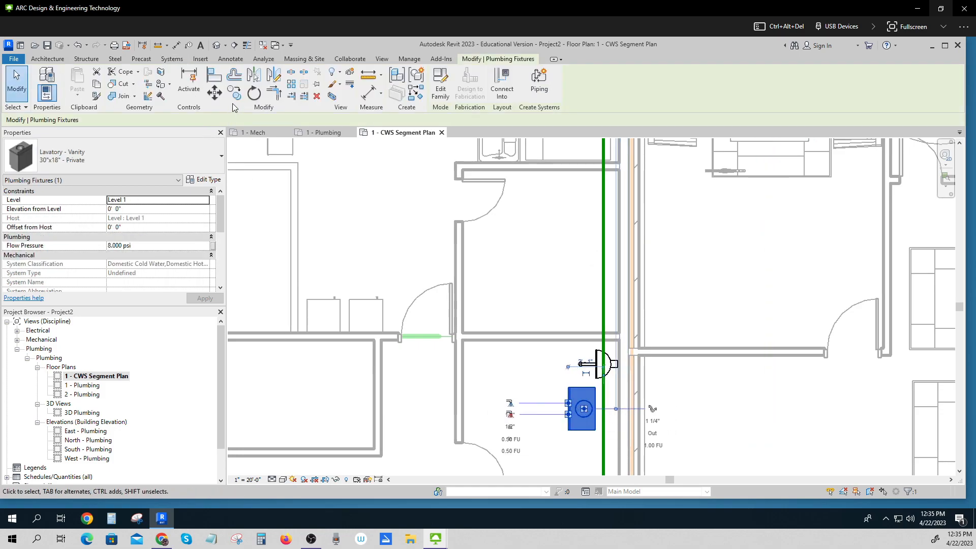
pyautogui.click(254, 94)
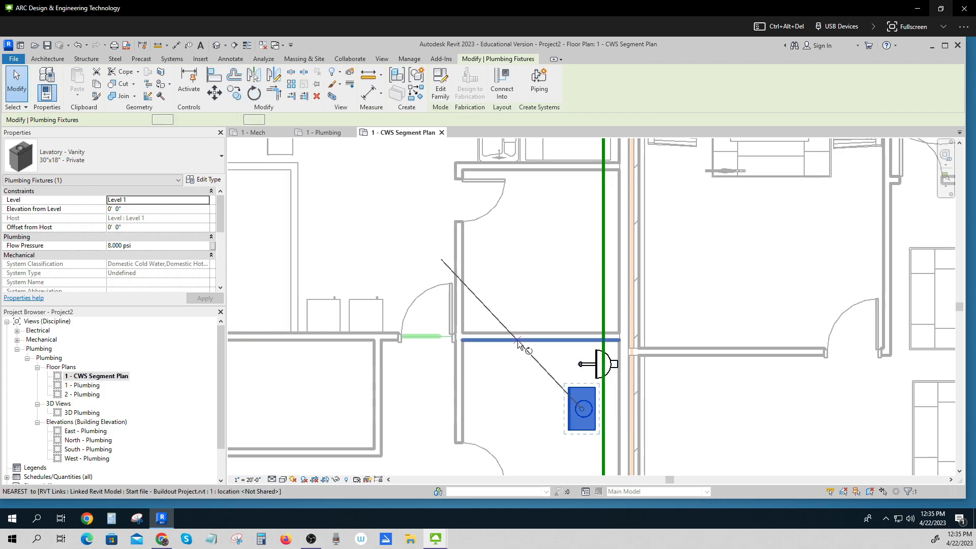
pyautogui.click(576, 301)
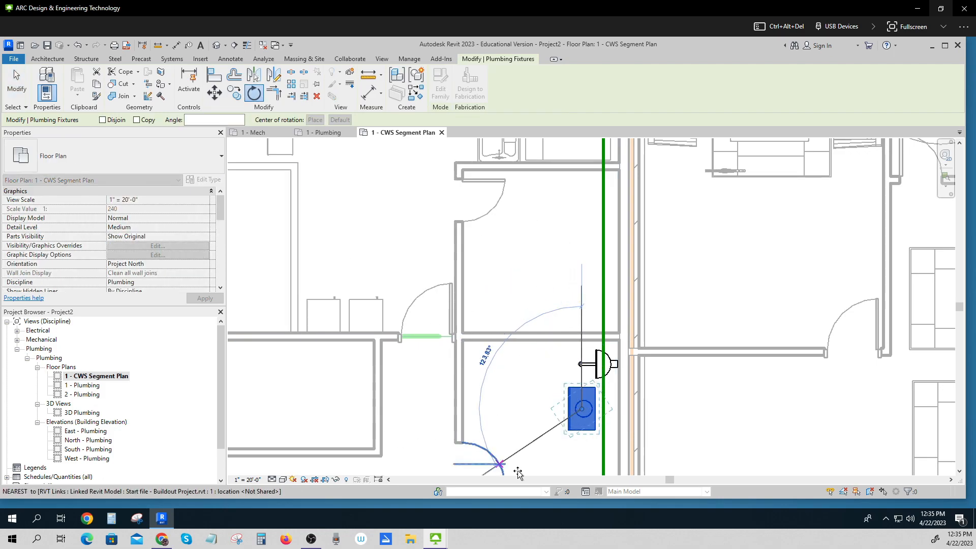
pyautogui.click(580, 463)
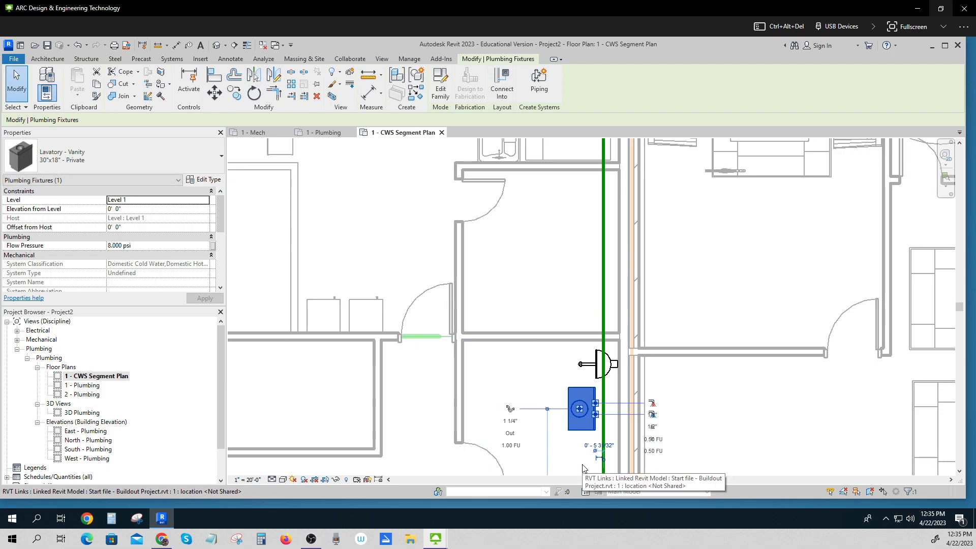
# Nudge the rotated vanity east until it straddles the pipe-route line against the room's east wall, directly south of the water closet.
pyautogui.press('Right')
pyautogui.press('Right')
pyautogui.press('Right')
pyautogui.press('Right')
pyautogui.press('Right')
pyautogui.press('Right')
pyautogui.press('Right')
pyautogui.press('Right')
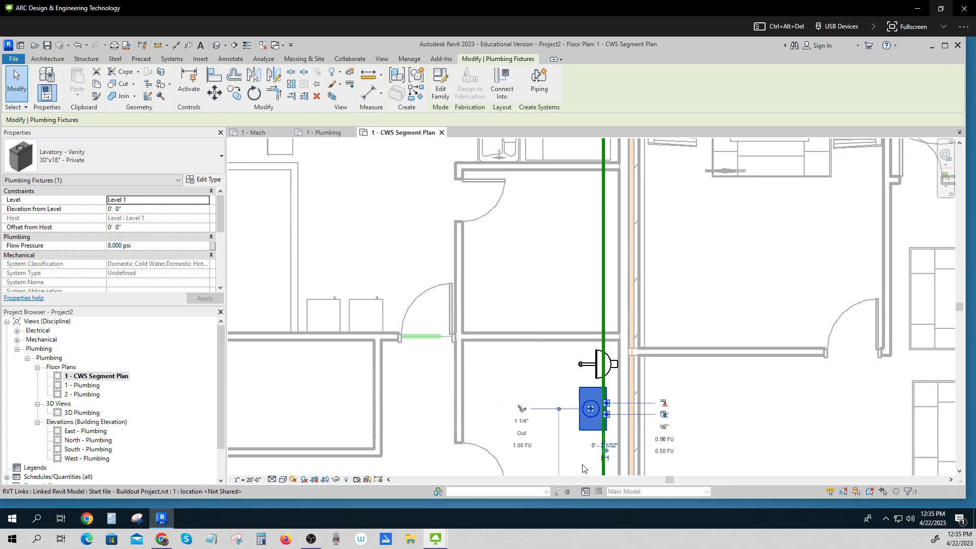
pyautogui.press('Right')
pyautogui.press('Right')
pyautogui.press('Right')
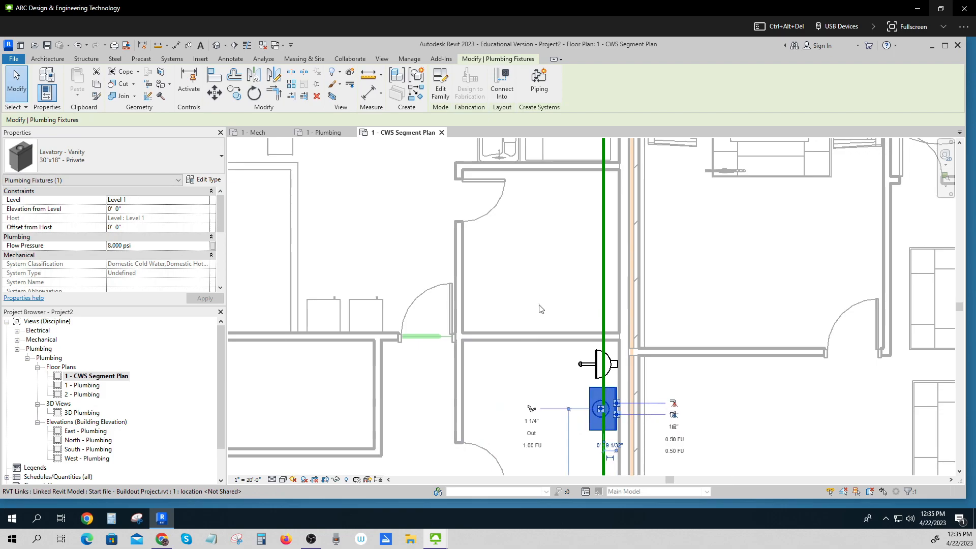
pyautogui.click(893, 451)
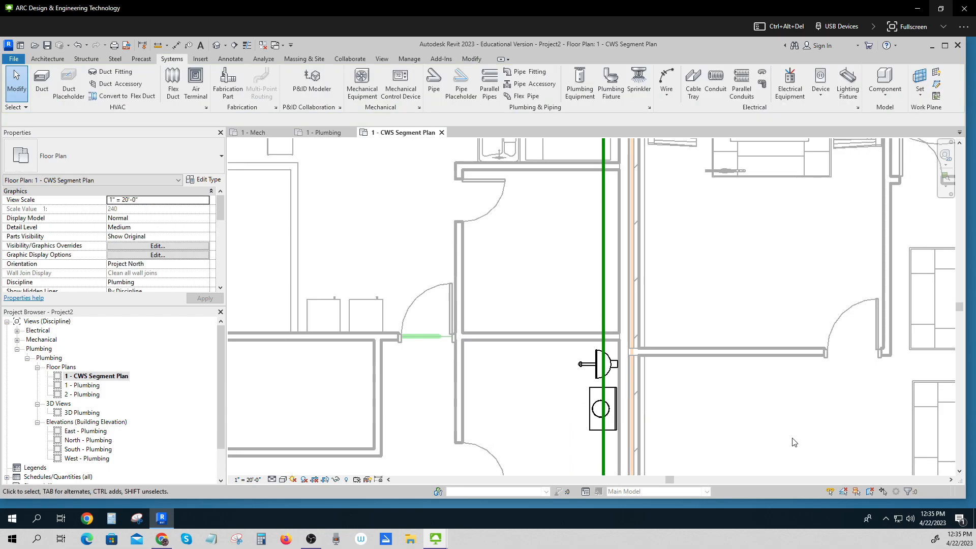
pyautogui.click(598, 374)
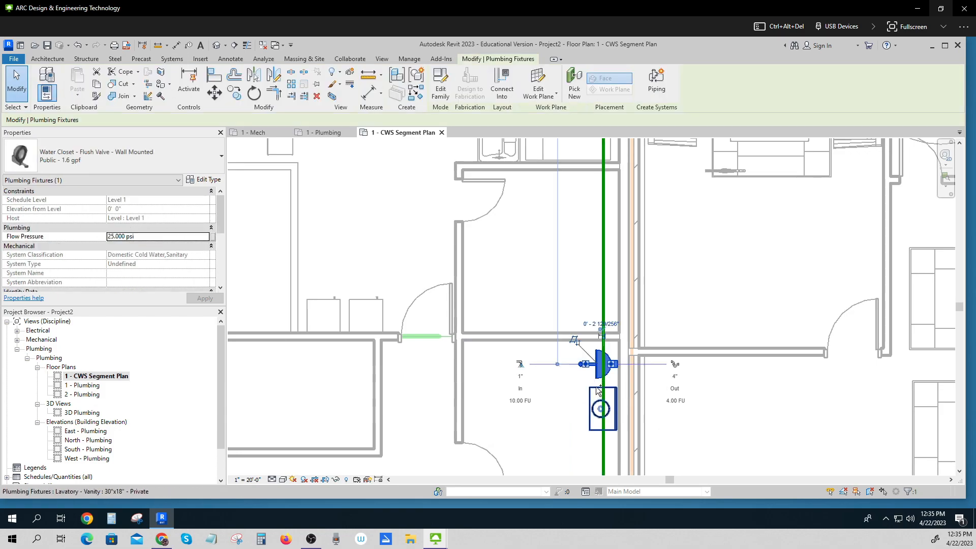
pyautogui.keyDown('ctrl'); pyautogui.click(495, 394); pyautogui.keyUp('ctrl')
pyautogui.click(233, 93)
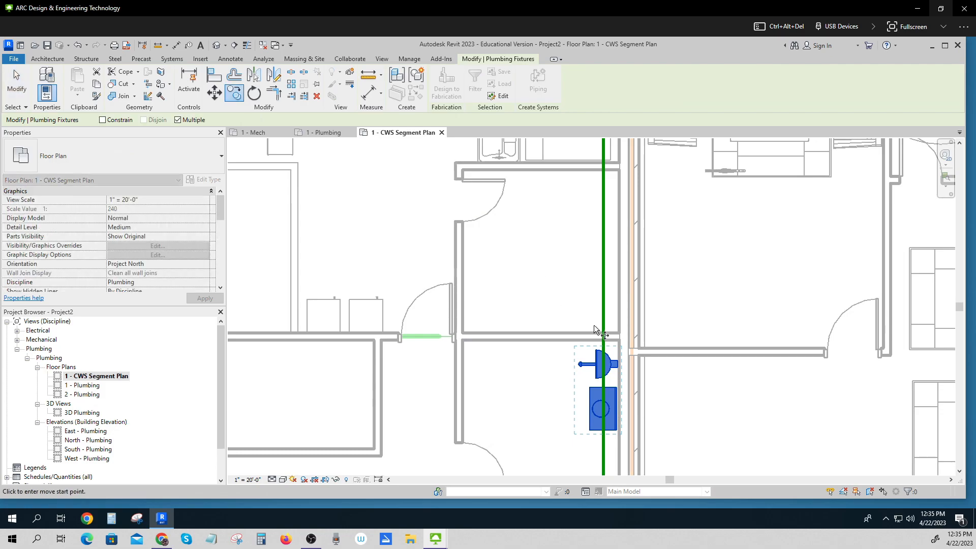
pyautogui.click(620, 337)
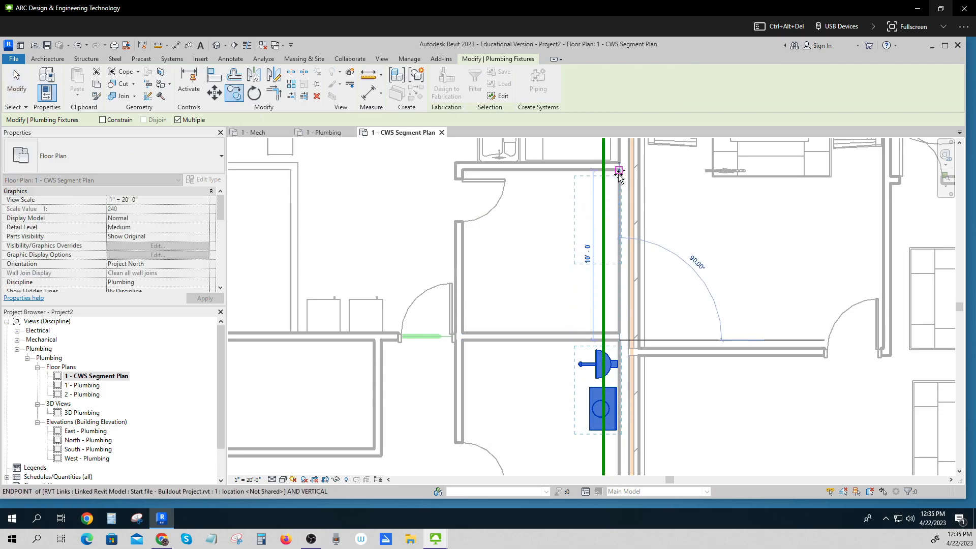
pyautogui.press('Escape')
pyautogui.press('Escape')
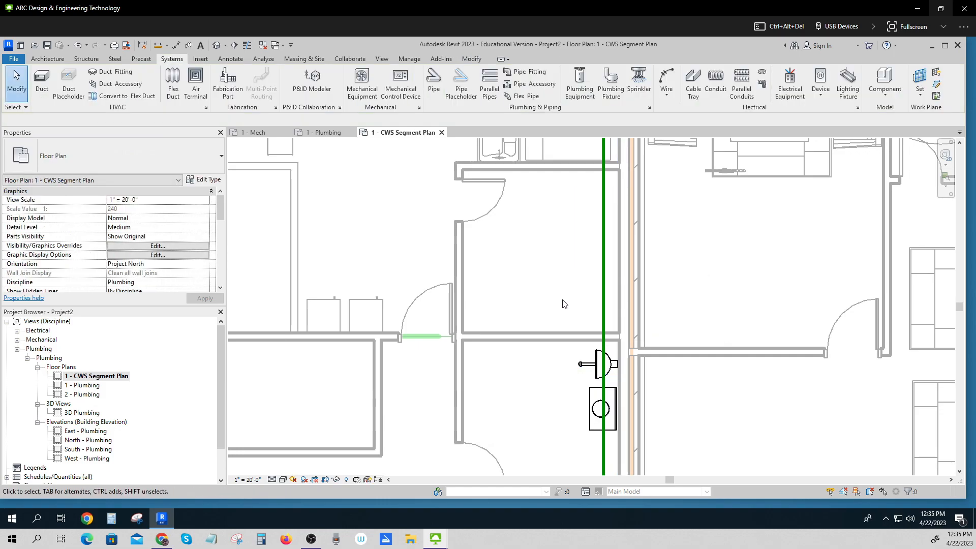
# Mirror a copy of the water closet and vanity into the room to the north, using the dividing wall's centerline as the axis.
pyautogui.click(591, 384)
pyautogui.keyDown('ctrl'); pyautogui.click(595, 399); pyautogui.keyUp('ctrl')
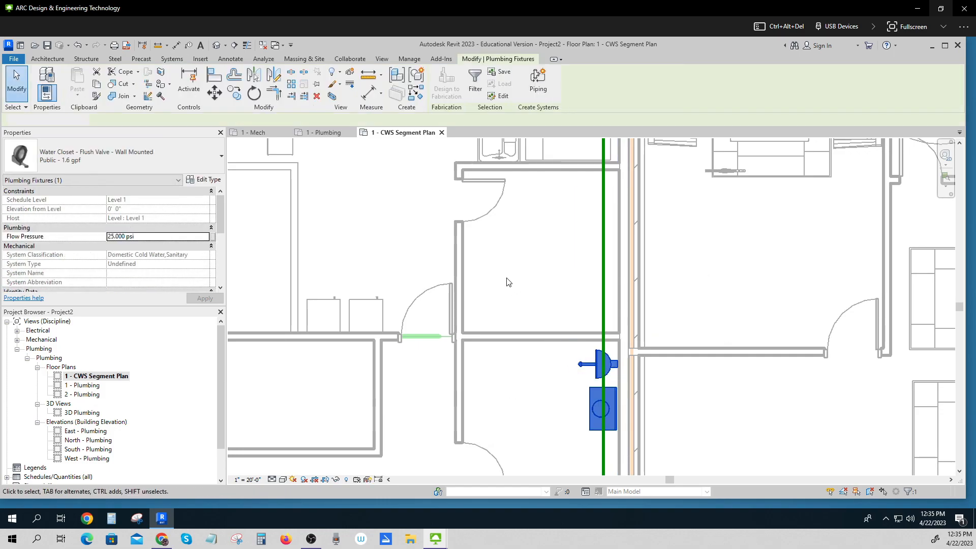
pyautogui.click(273, 75)
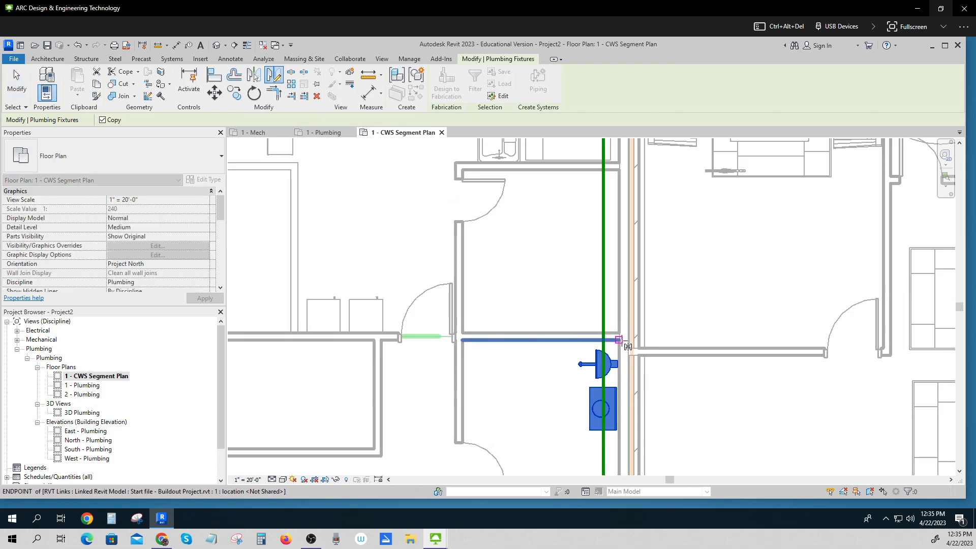
pyautogui.scroll(3, 618, 339)
pyautogui.click(619, 339)
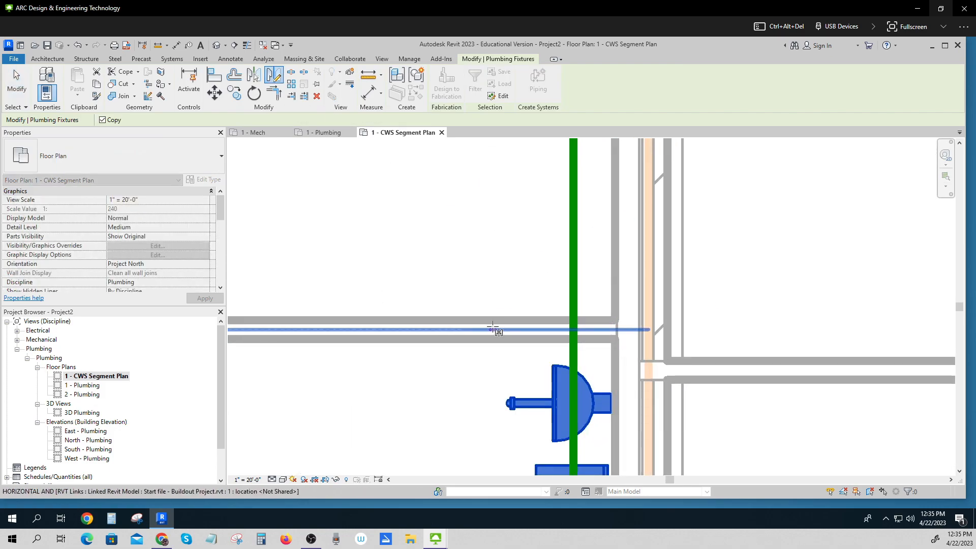
pyautogui.click(492, 328)
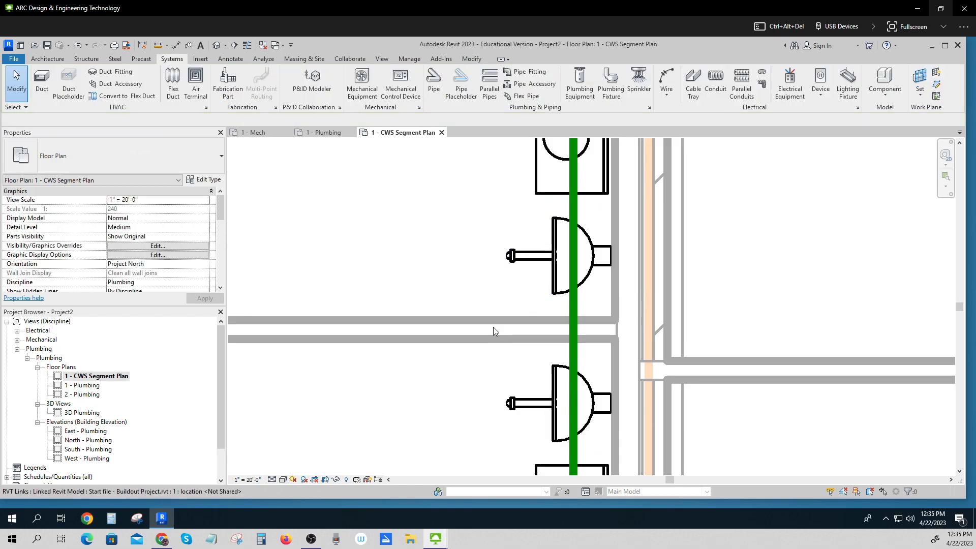
pyautogui.scroll(-3, 497, 328)
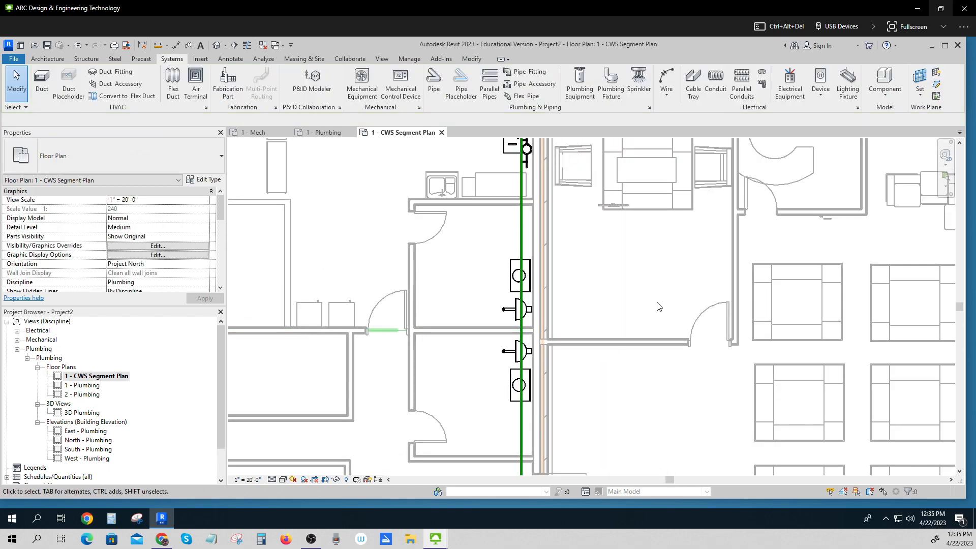
pyautogui.scroll(-2, 659, 306)
pyautogui.scroll(2, 591, 220)
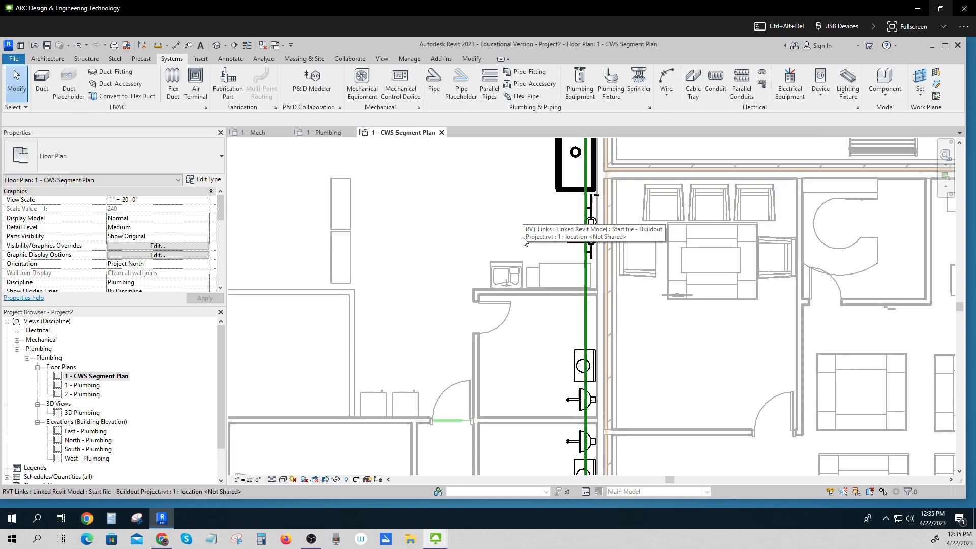
pyautogui.scroll(-3, 518, 319)
pyautogui.scroll(-3, 538, 391)
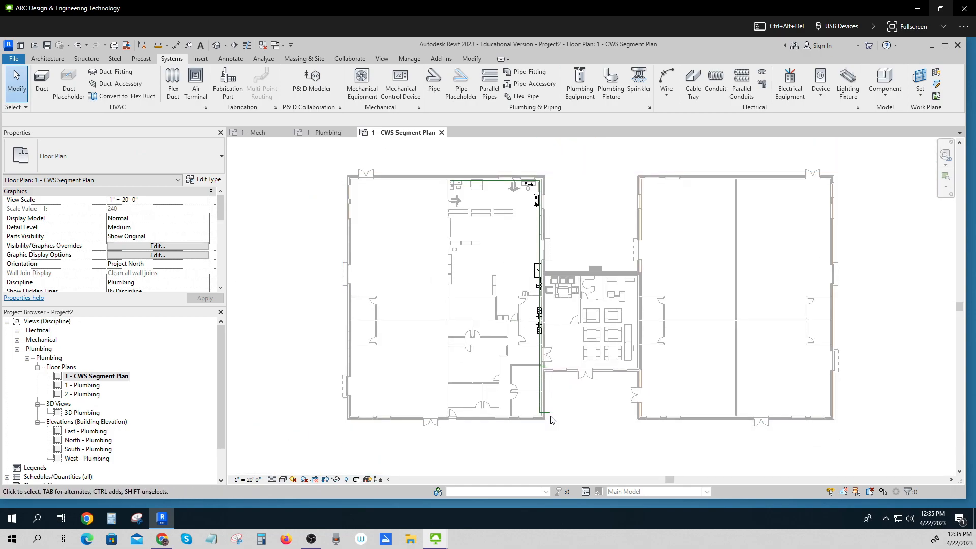
pyautogui.scroll(3, 552, 420)
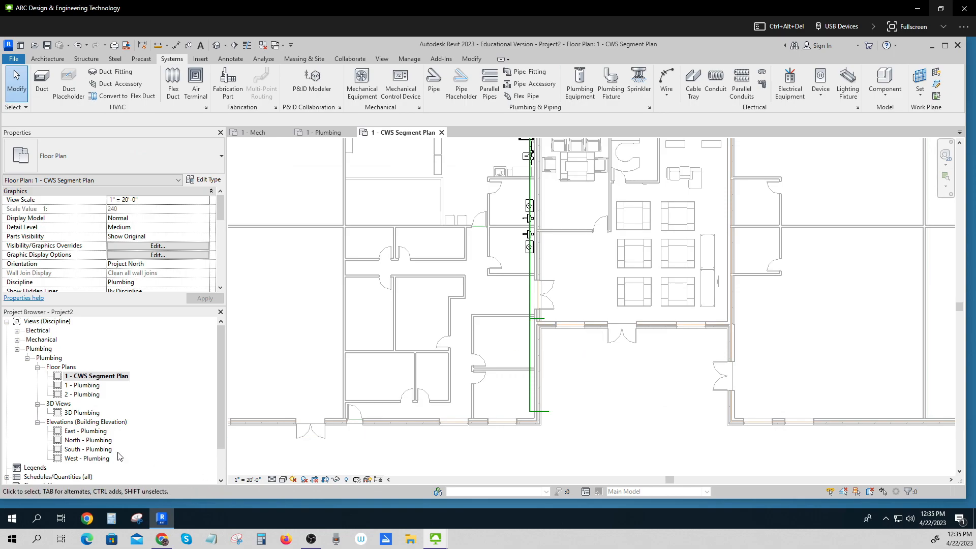
# Open the East - Plumbing elevation and draw a new level 3' above Level 1.
pyautogui.doubleClick(77, 431)
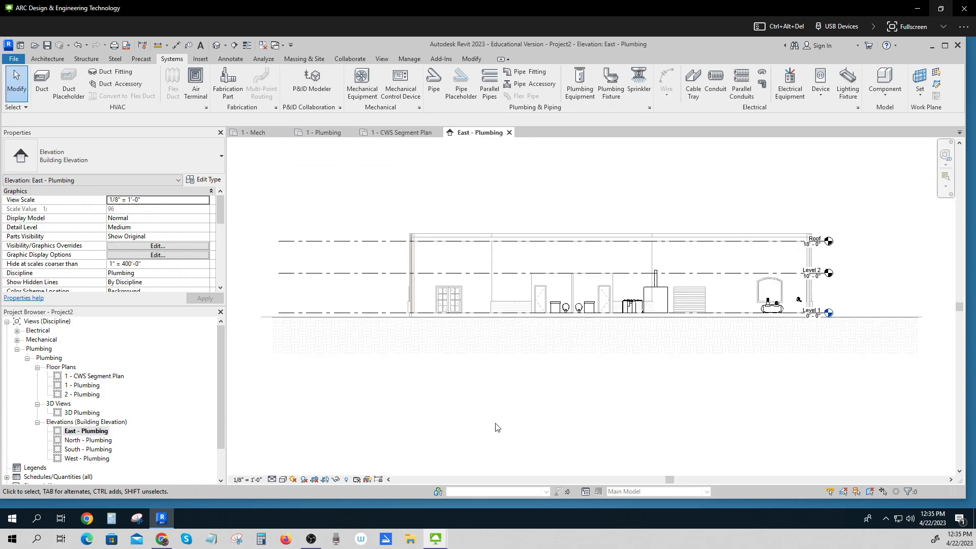
pyautogui.scroll(3, 838, 324)
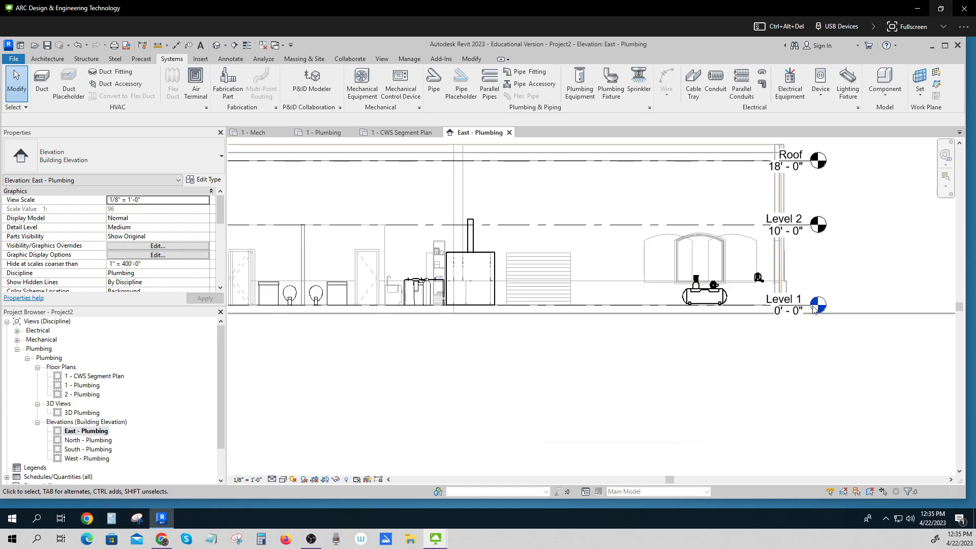
pyautogui.click(801, 308)
pyautogui.rightClick(801, 308)
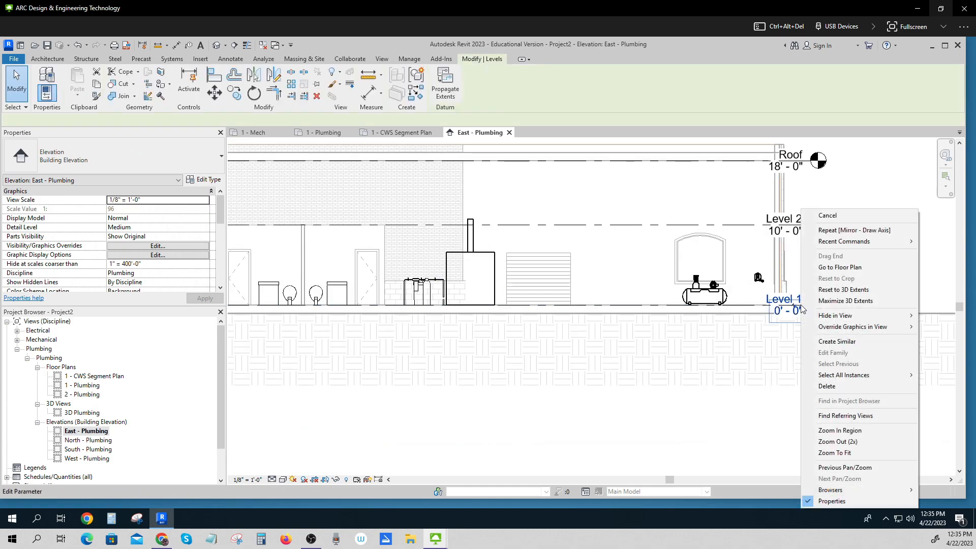
pyautogui.click(836, 341)
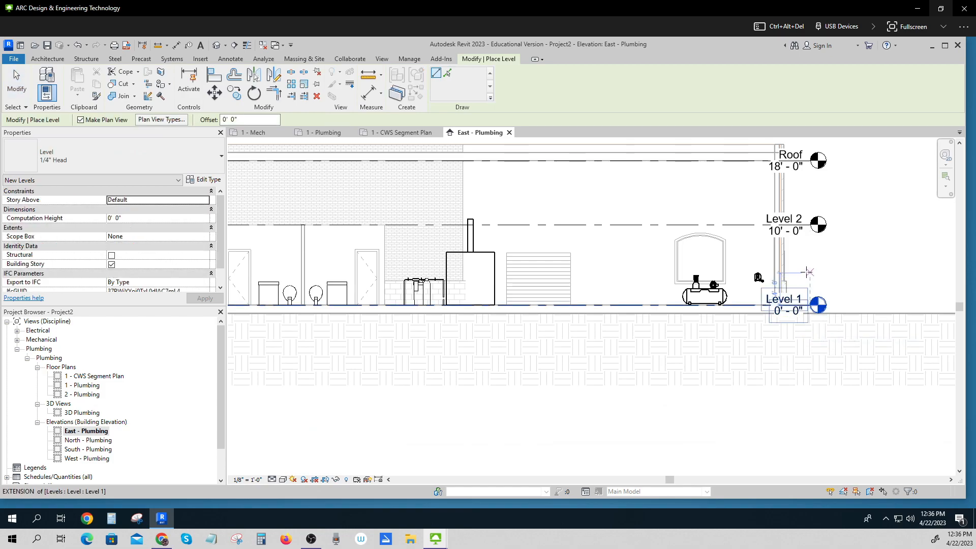
pyautogui.write("3'")
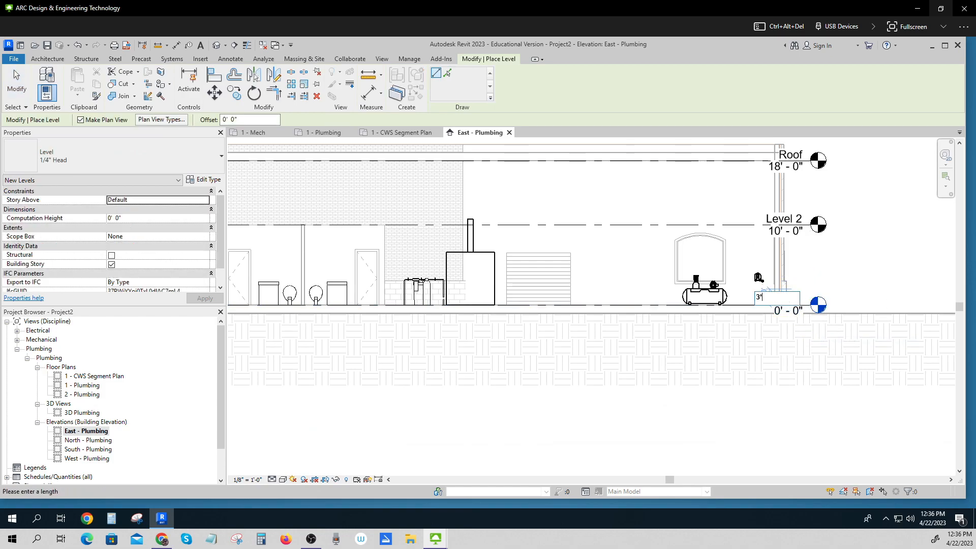
pyautogui.press('Return')
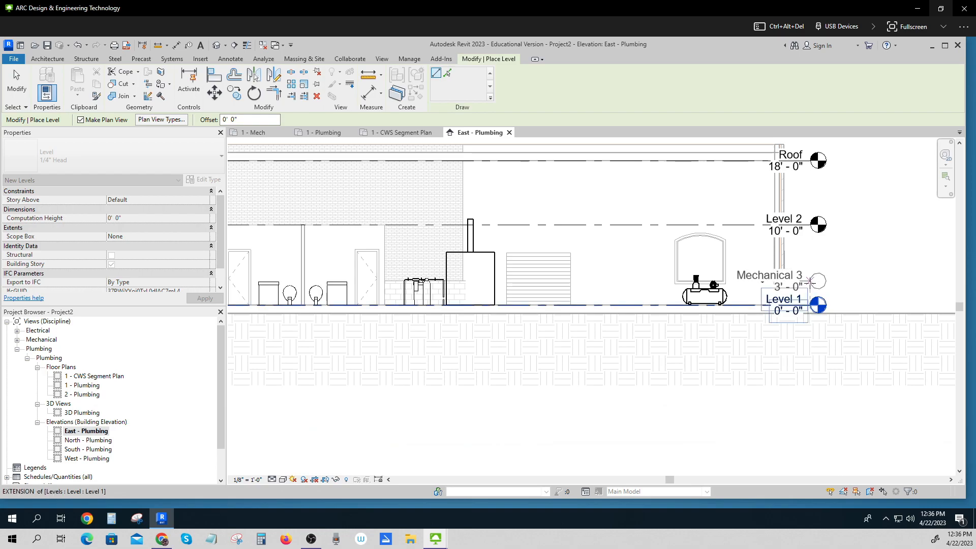
pyautogui.click(809, 280)
pyautogui.press('Escape')
pyautogui.press('Escape')
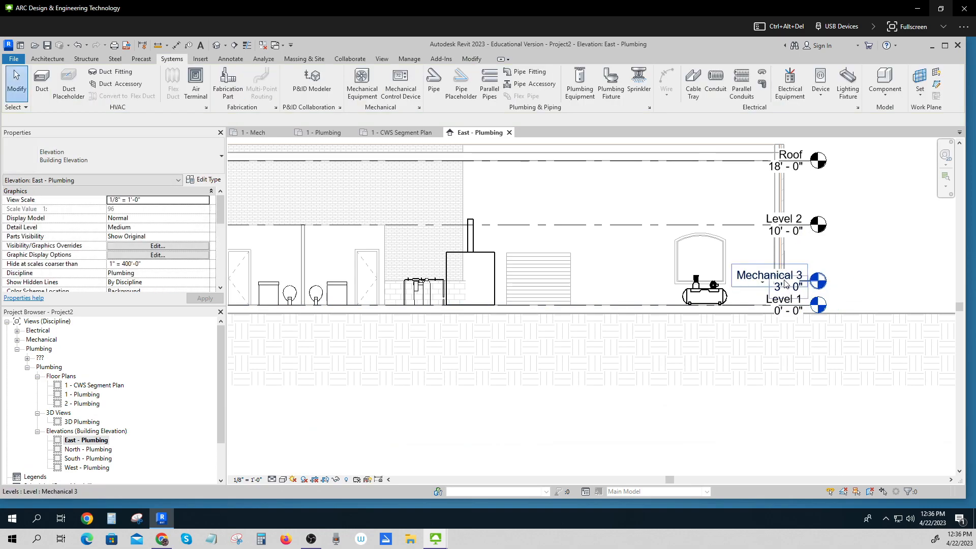
# Rename the new 3' level to Valve Stop and rename its corresponding views as well.
pyautogui.doubleClick(760, 278)
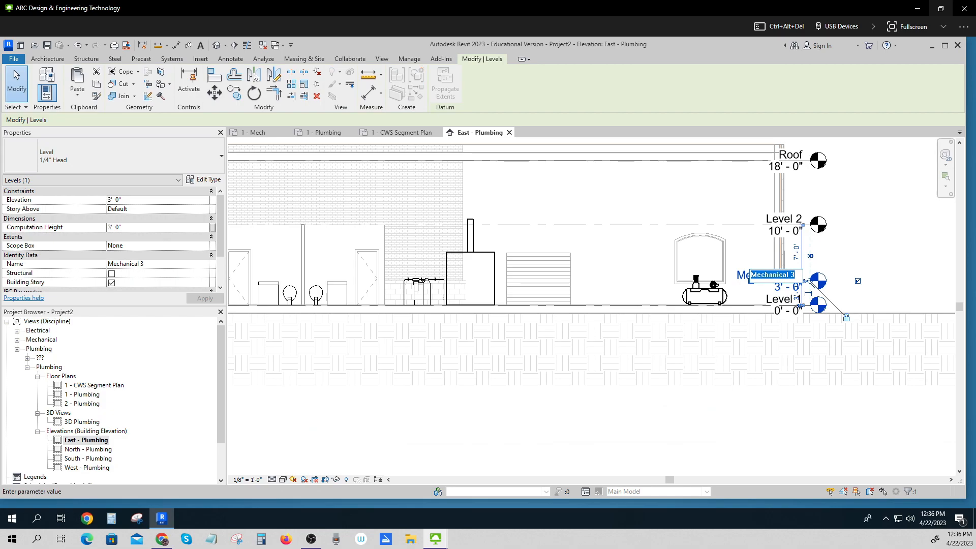
pyautogui.write('Valve Stop')
pyautogui.press('Return')
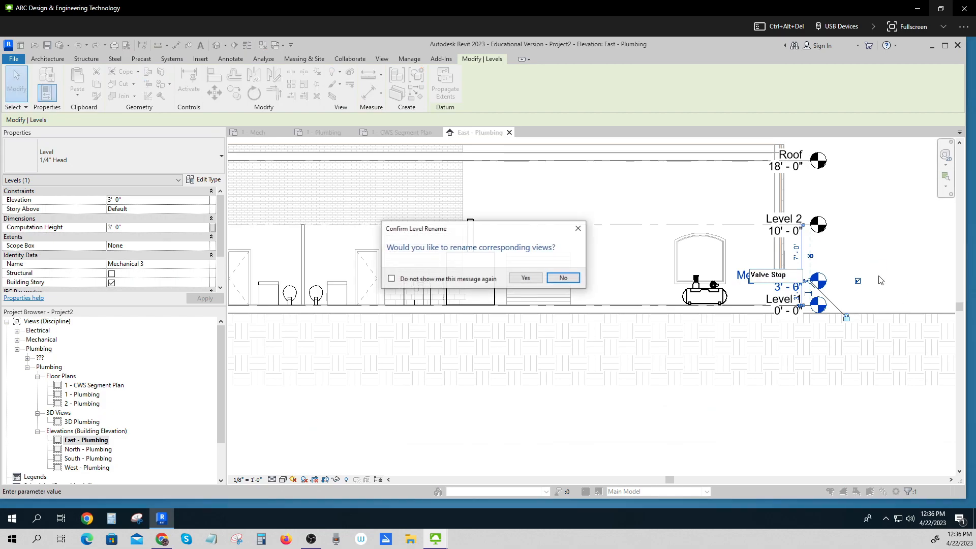
pyautogui.click(525, 278)
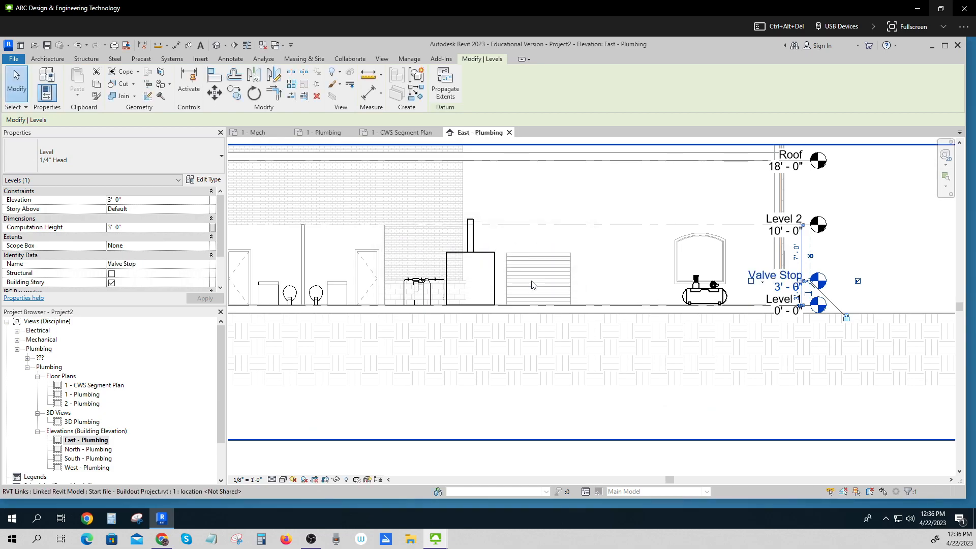
pyautogui.click(865, 277)
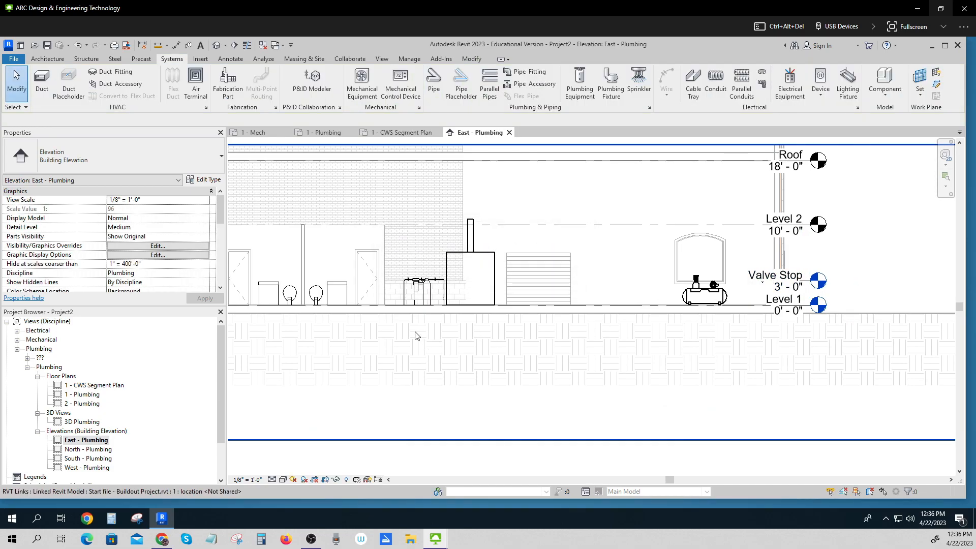
# Open the 1 - CWS Segment Plan floor plan and set its work plane to Level : Valve Stop.
pyautogui.doubleClick(92, 386)
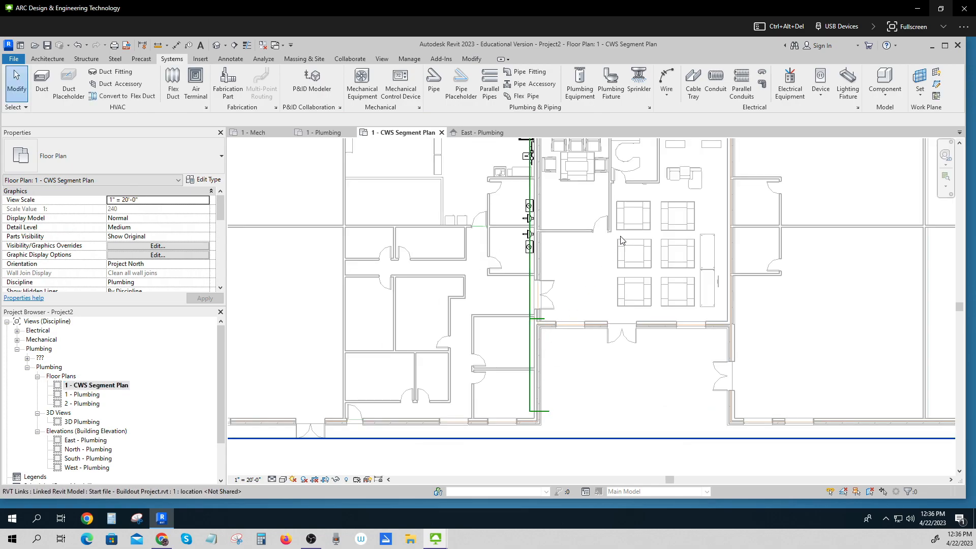
pyautogui.click(617, 93)
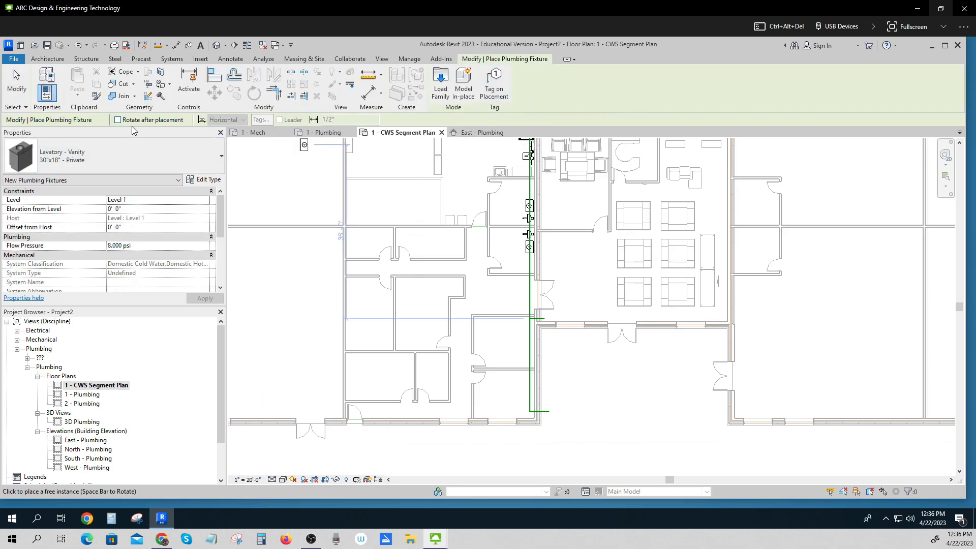
pyautogui.press('Escape')
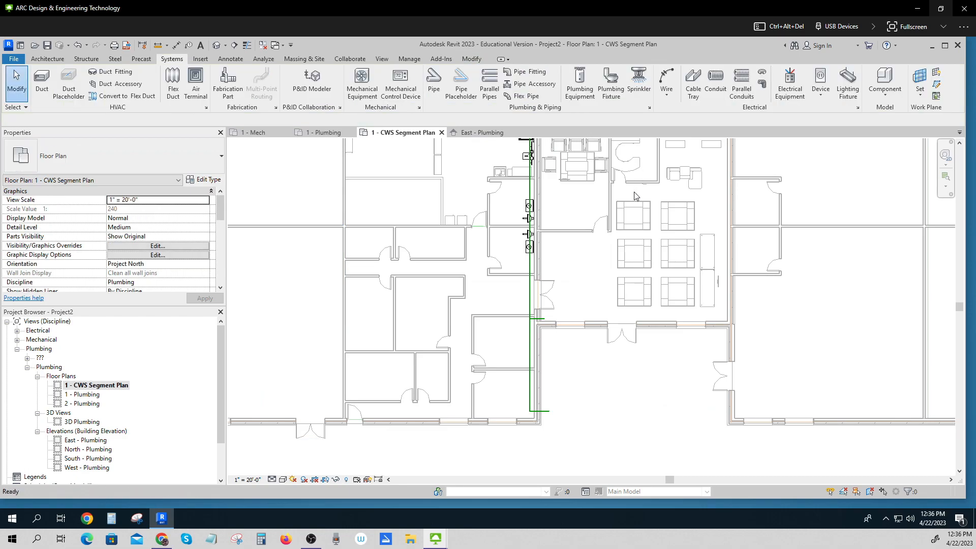
pyautogui.click(920, 79)
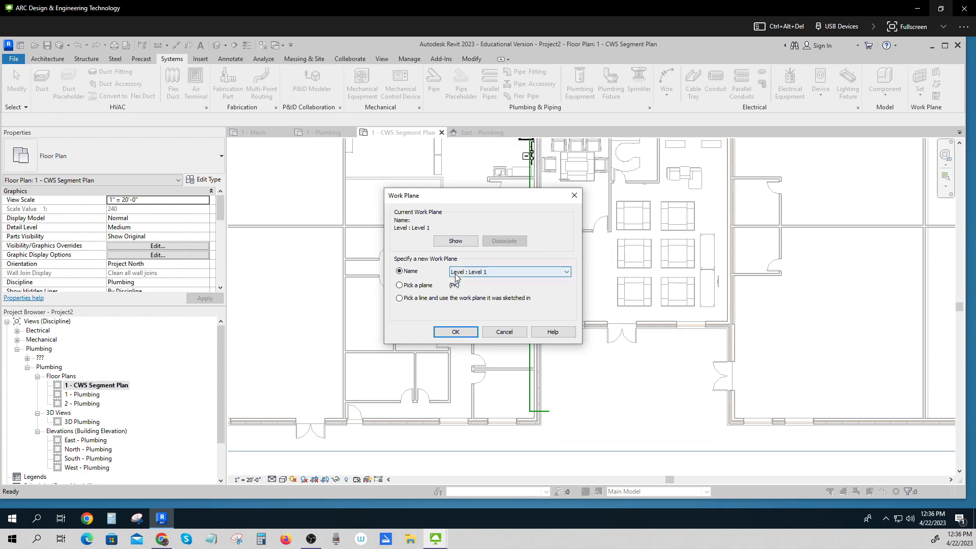
pyautogui.click(457, 272)
pyautogui.click(463, 293)
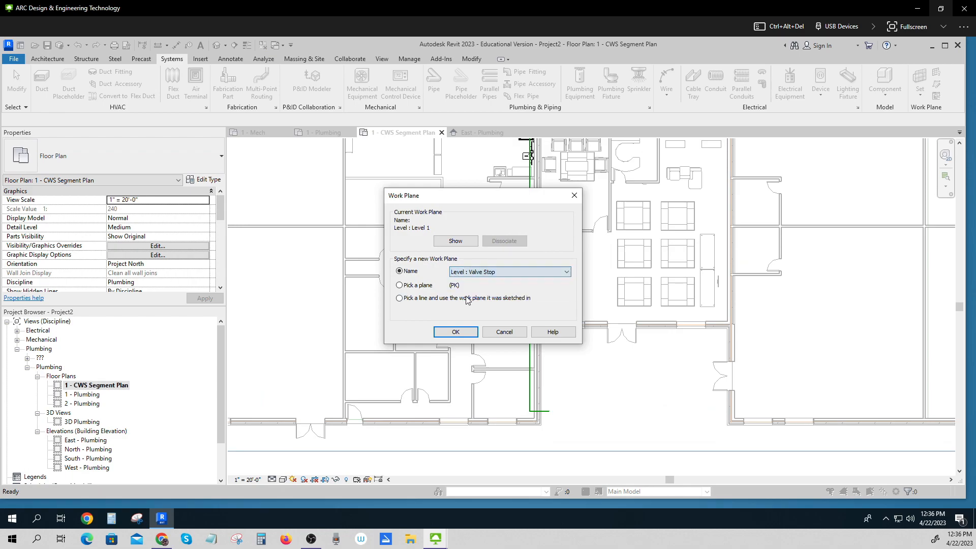
pyautogui.click(460, 331)
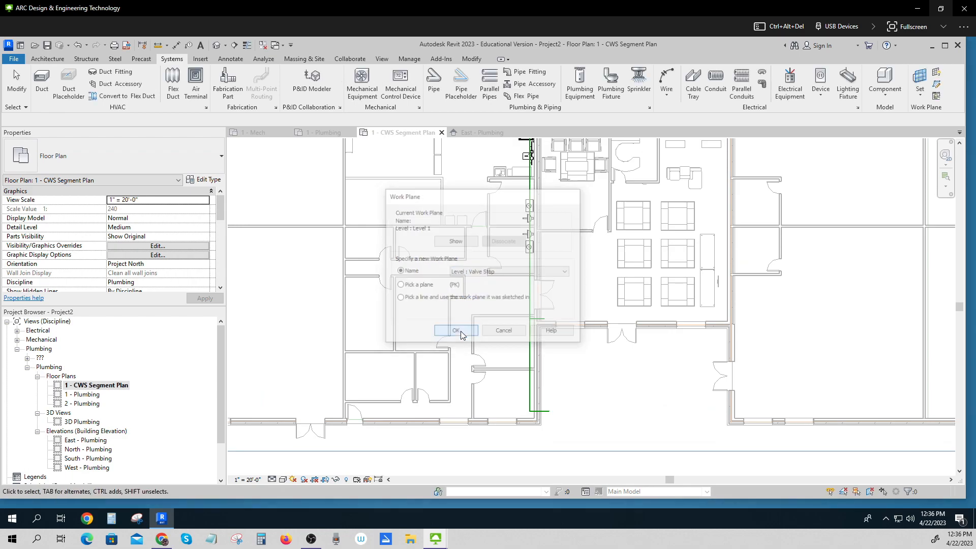
# Load the Pipe Connector - Domestic Cold Water - Plumbing Fixtures family from the Connectors folder for plumbing fixture placement.
pyautogui.click(608, 104)
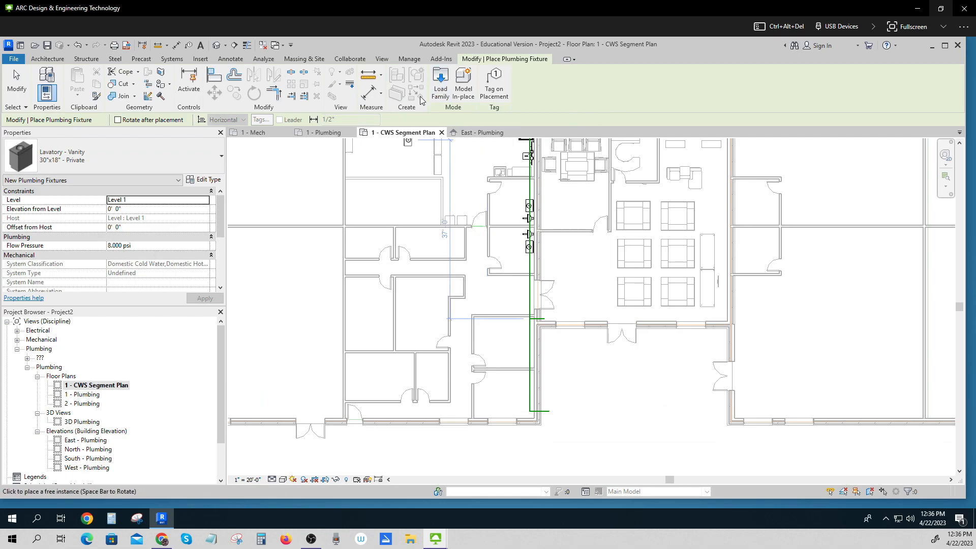
pyautogui.click(440, 91)
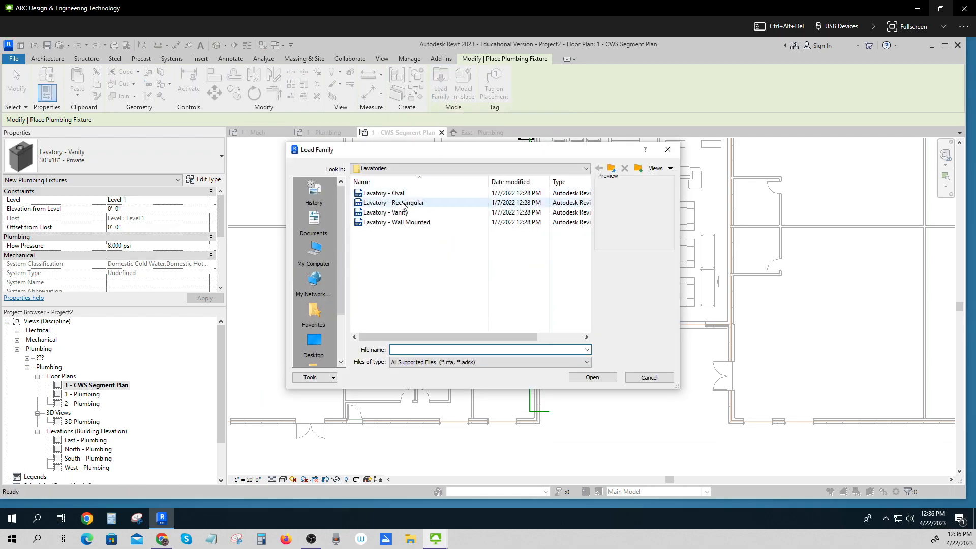
pyautogui.click(612, 168)
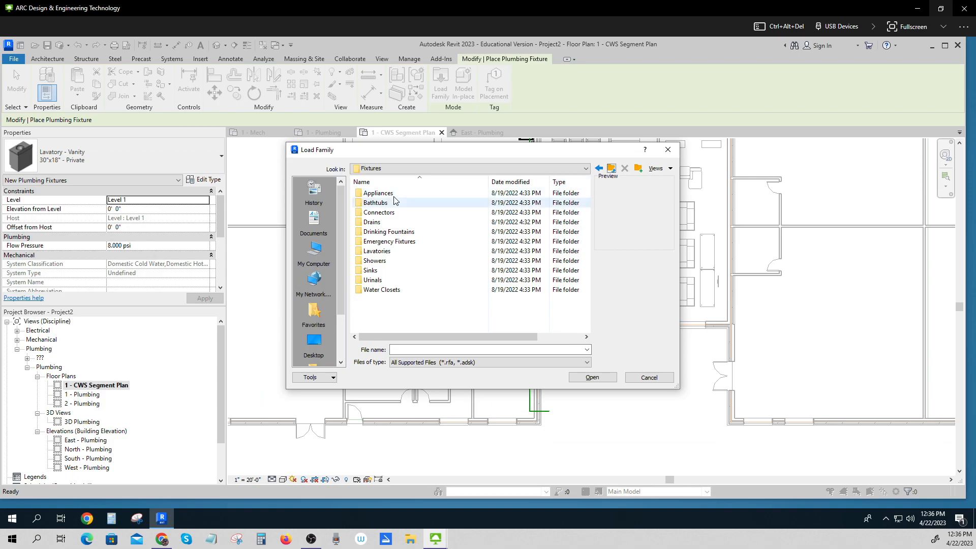
pyautogui.doubleClick(387, 212)
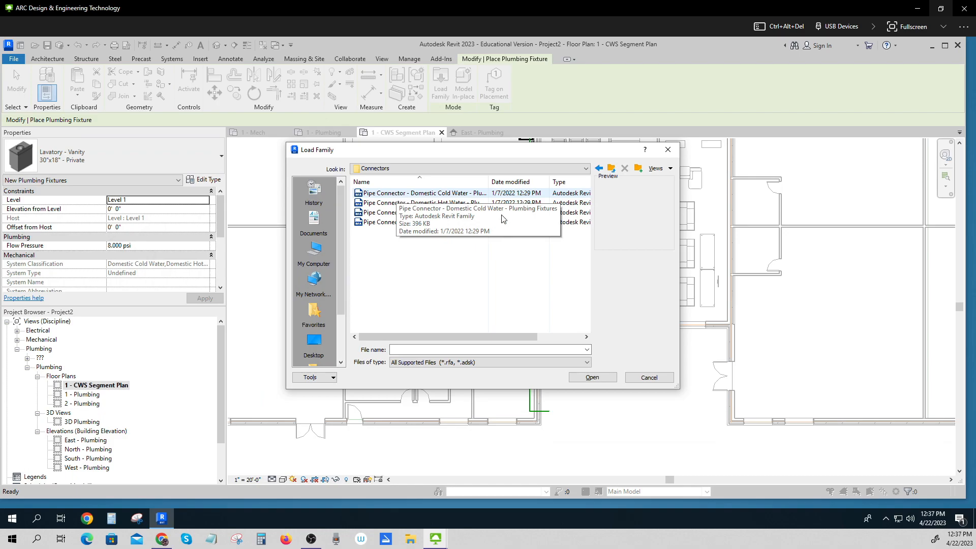
pyautogui.moveTo(489, 182); pyautogui.dragTo(536, 188)
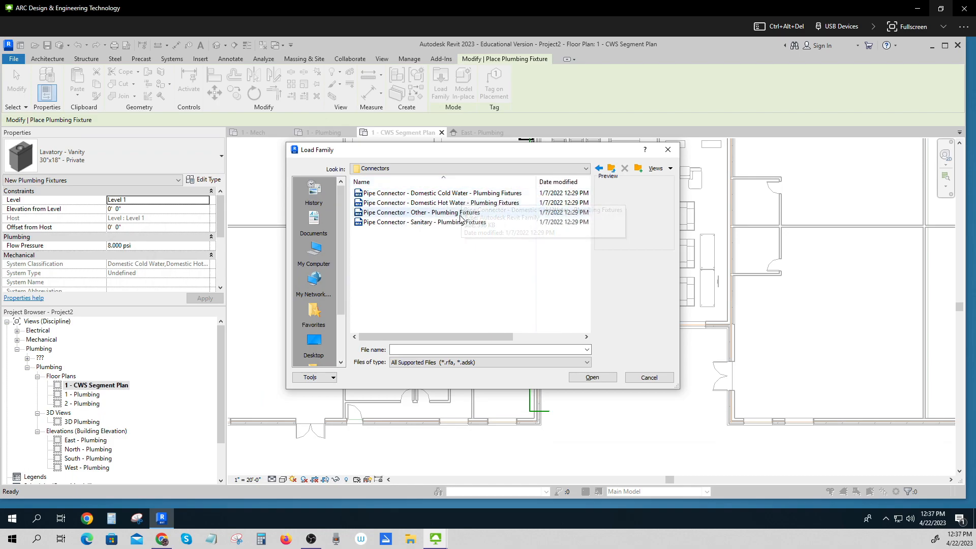
pyautogui.click(467, 194)
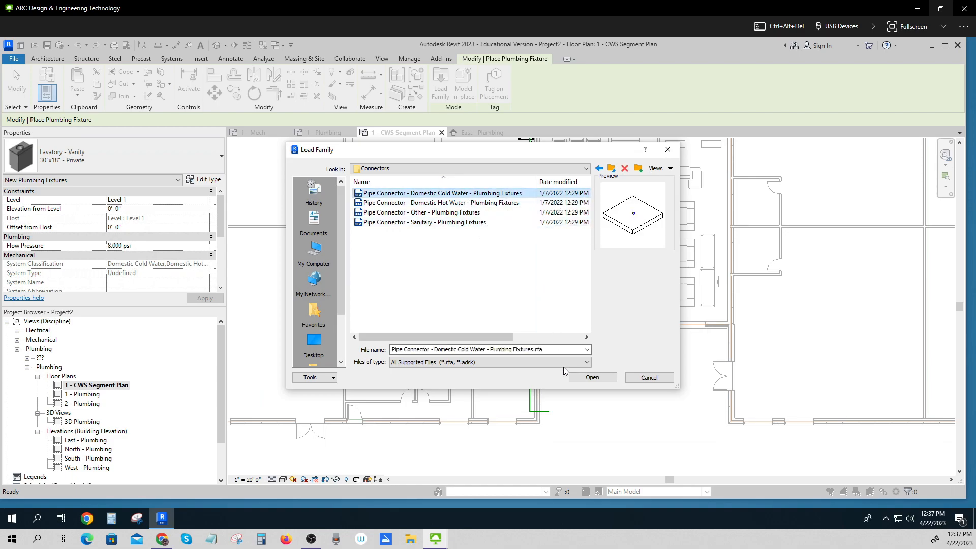
pyautogui.click(591, 378)
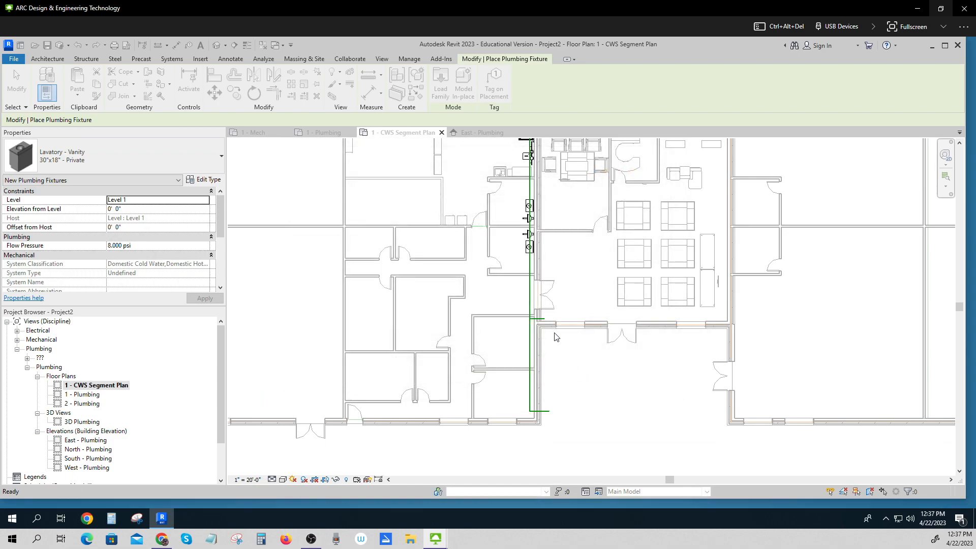
# Place the cold water pipe connector on the Valve Stop work plane at the east end of the short branch line beside the double door.
pyautogui.scroll(8, 551, 323)
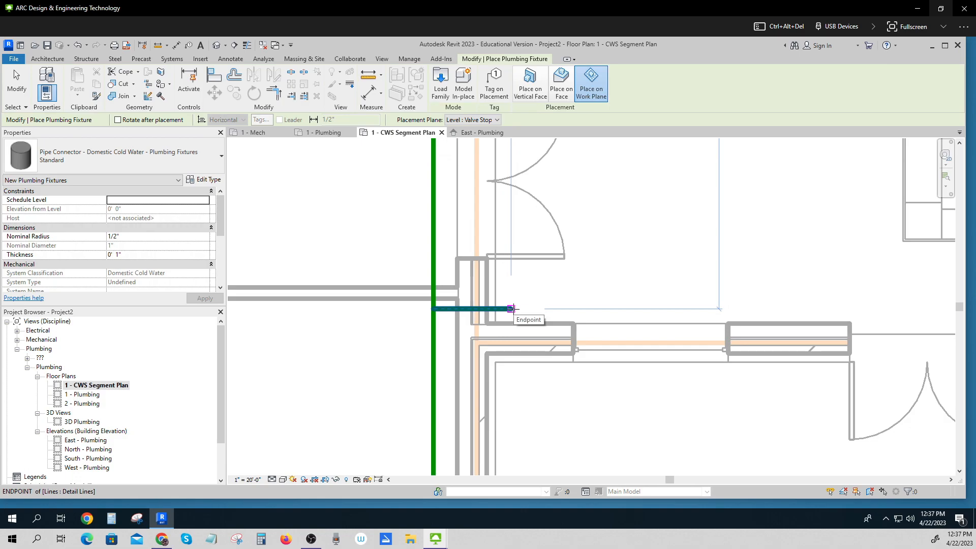
pyautogui.click(511, 308)
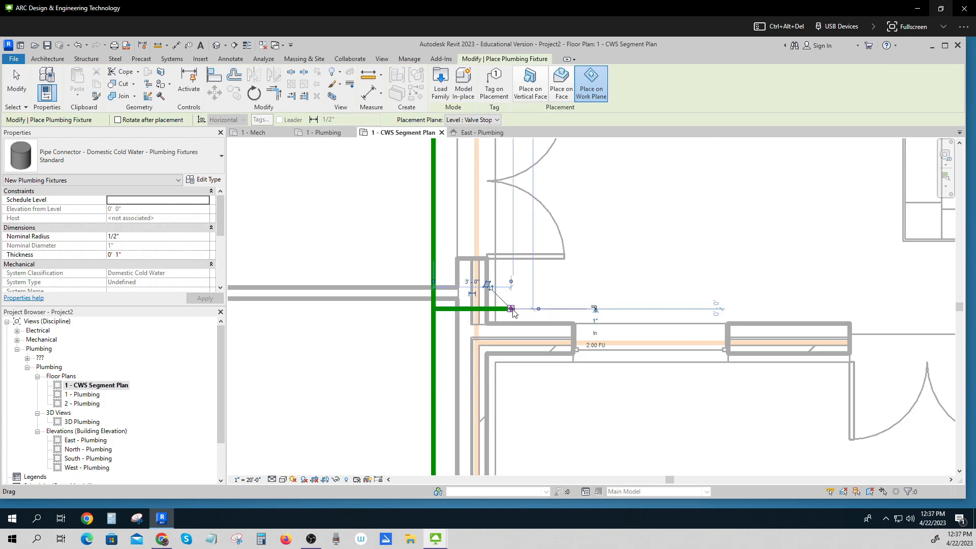
pyautogui.press('Escape')
pyautogui.press('Escape')
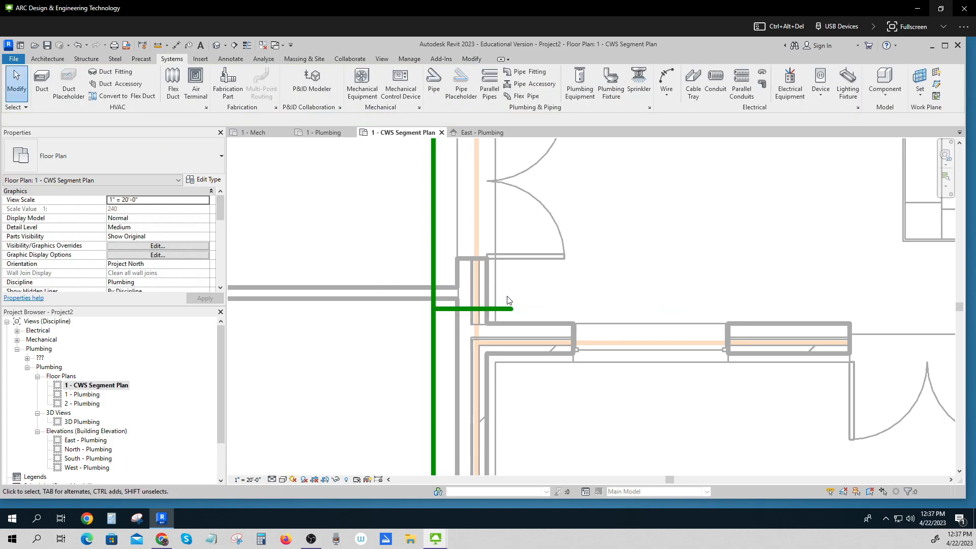
# Examine the placed connector's instance and type properties, including its cold water fixture units (CWFU).
pyautogui.click(527, 315)
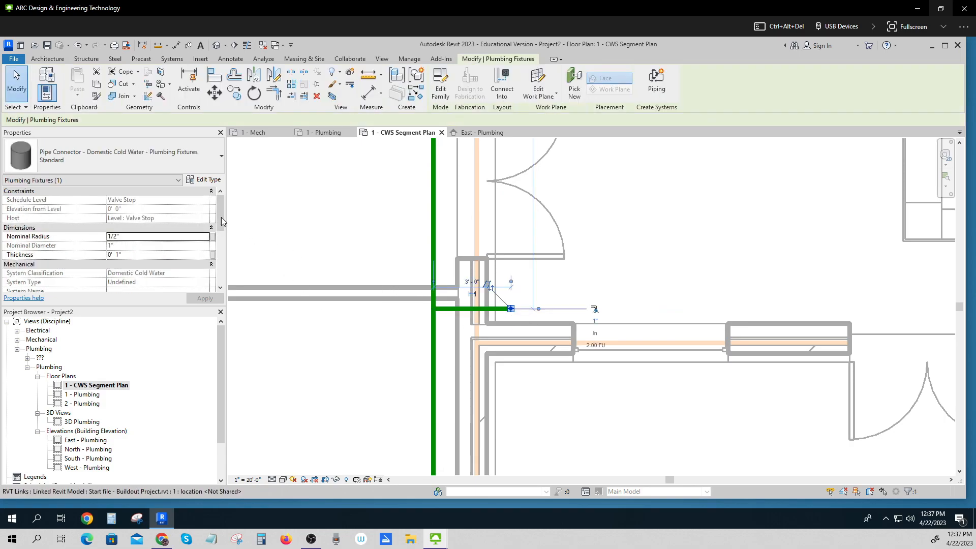
pyautogui.moveTo(220, 219)
pyautogui.mouseDown()
pyautogui.moveTo(223, 274)
pyautogui.moveTo(233, 230)
pyautogui.moveTo(222, 202)
pyautogui.mouseUp()
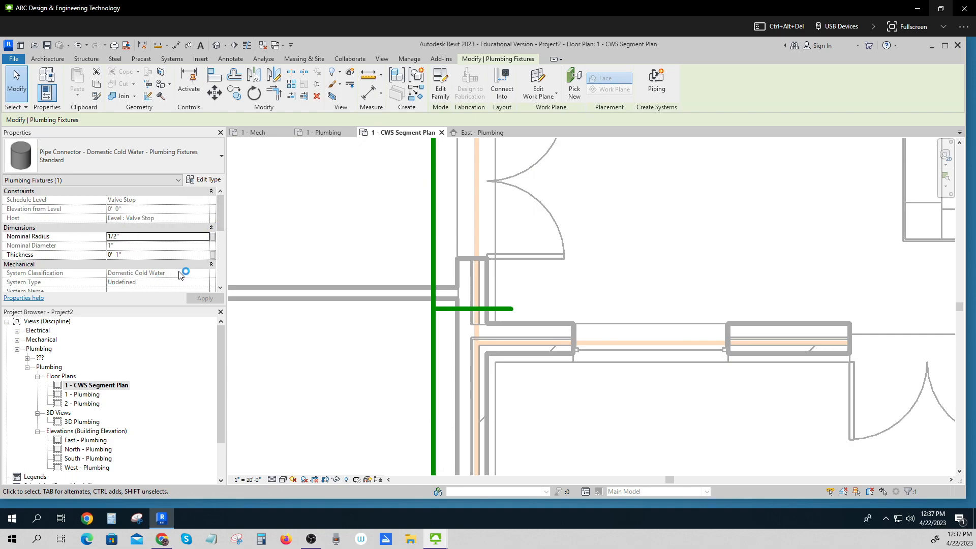
pyautogui.click(208, 182)
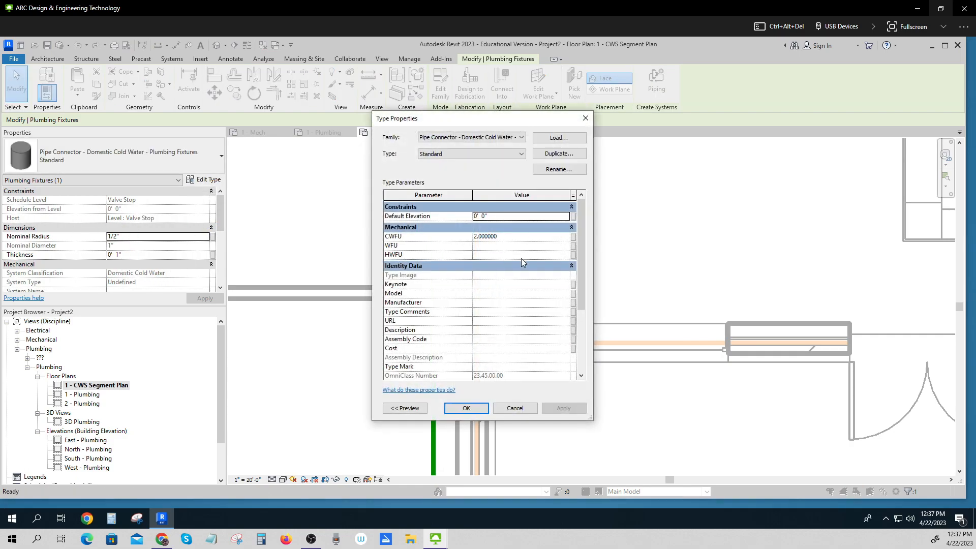
pyautogui.click(495, 236)
pyautogui.press('Return')
pyautogui.click(583, 285)
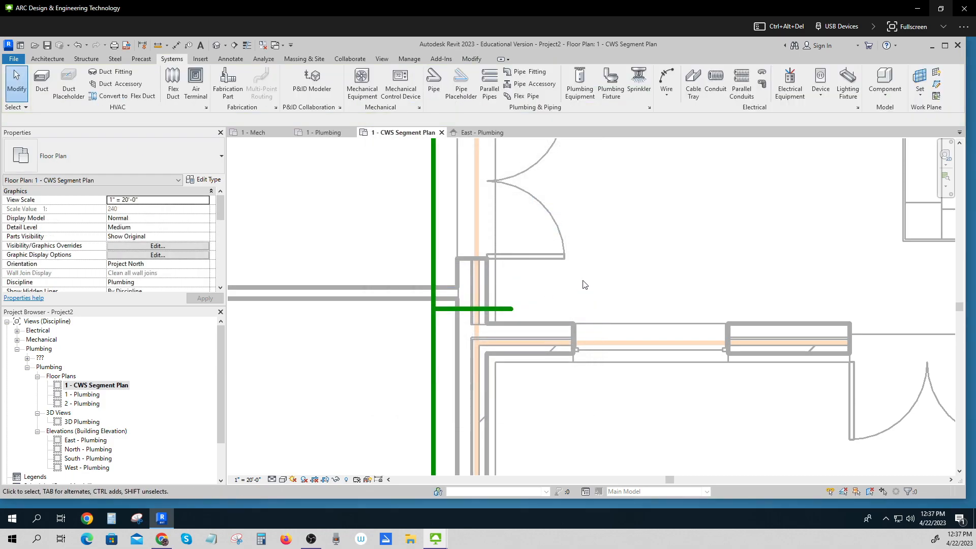
# Copy the cold water connector from its center to the inner face of the east wall at the workshop's northeast corner.
pyautogui.click(524, 318)
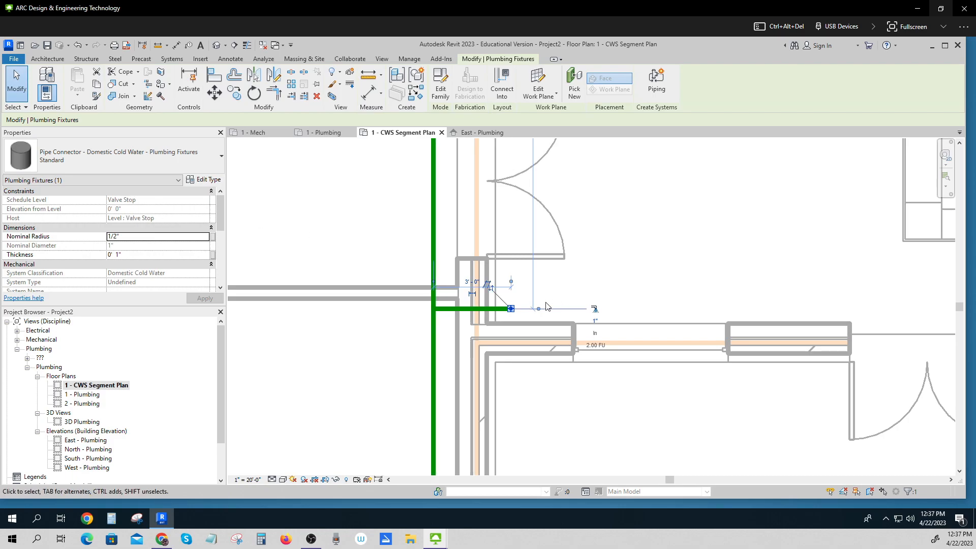
pyautogui.click(234, 93)
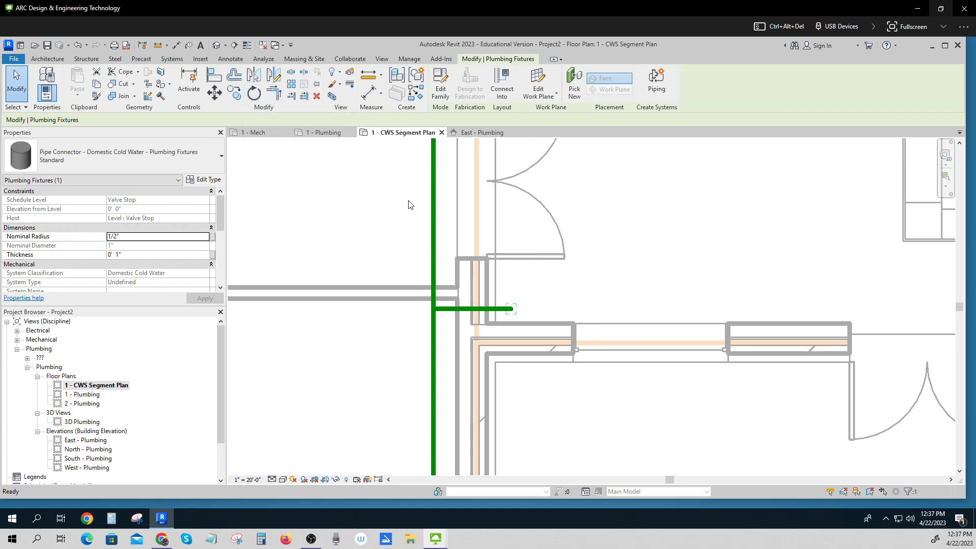
pyautogui.click(510, 309)
pyautogui.scroll(-5, 511, 308)
pyautogui.moveTo(512, 288); pyautogui.dragTo(509, 526, button='middle')
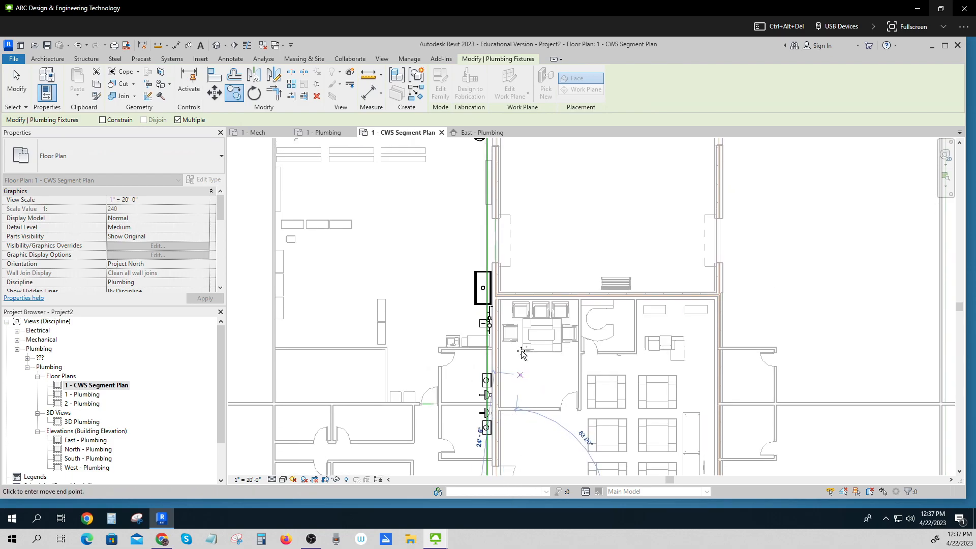
pyautogui.scroll(4, 503, 352)
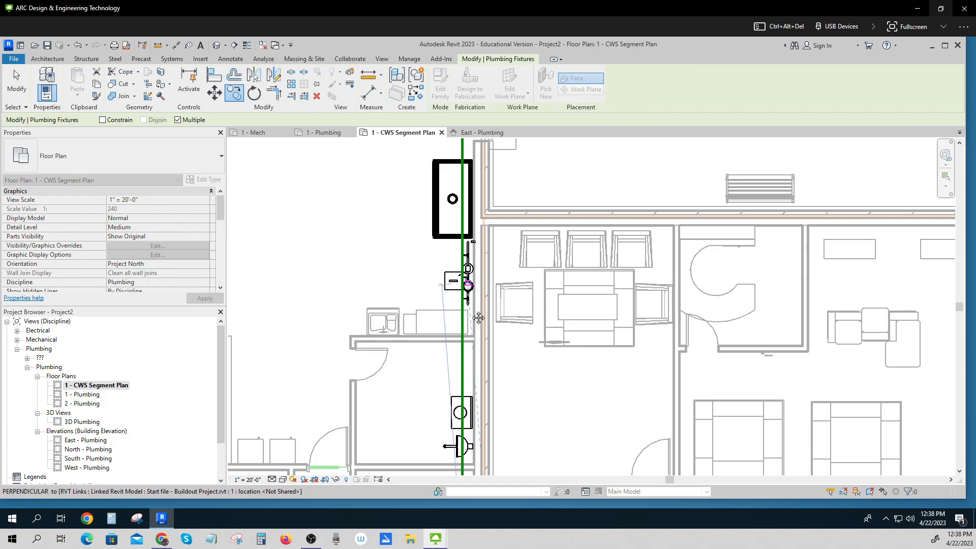
pyautogui.moveTo(465, 282); pyautogui.dragTo(475, 379, button='middle')
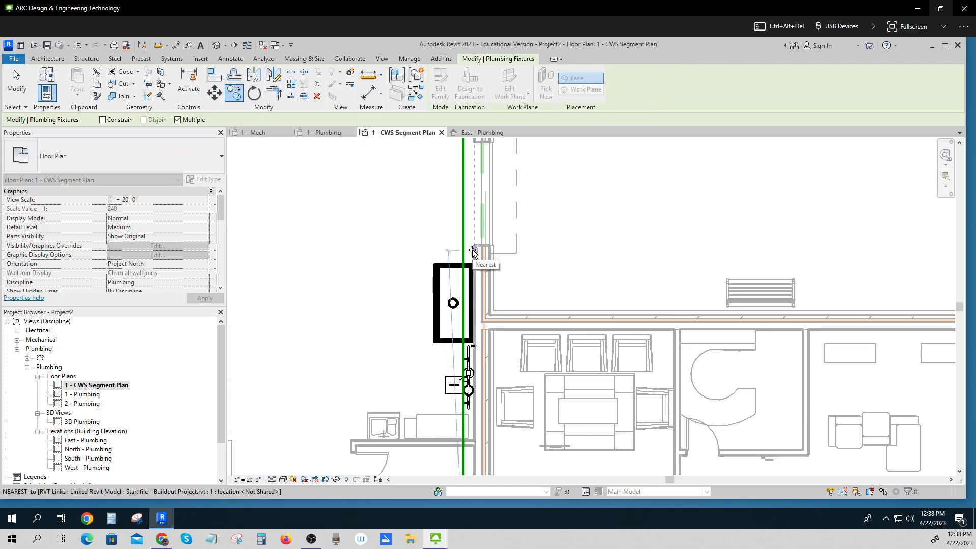
pyautogui.scroll(-2, 474, 250)
pyautogui.moveTo(480, 275); pyautogui.dragTo(486, 390, button='middle')
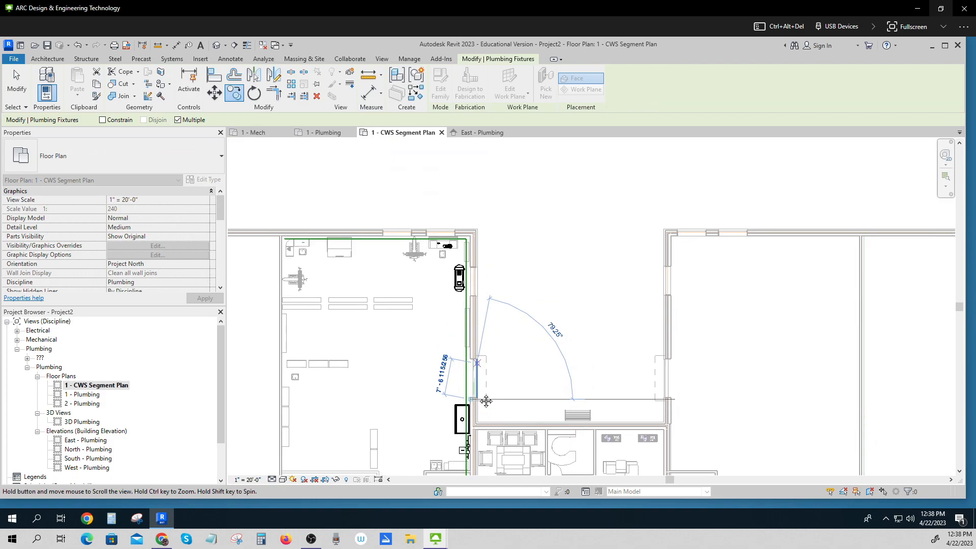
pyautogui.scroll(4, 482, 284)
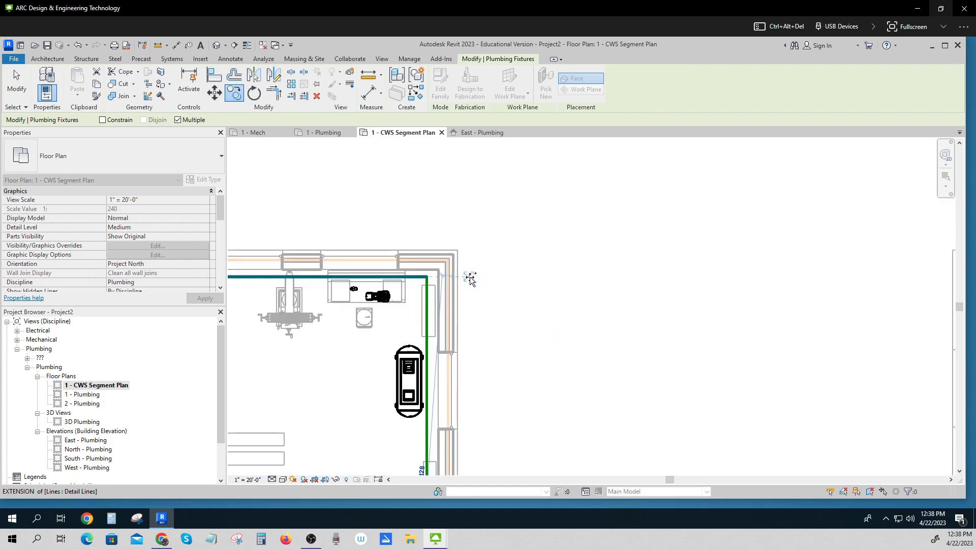
pyautogui.click(438, 278)
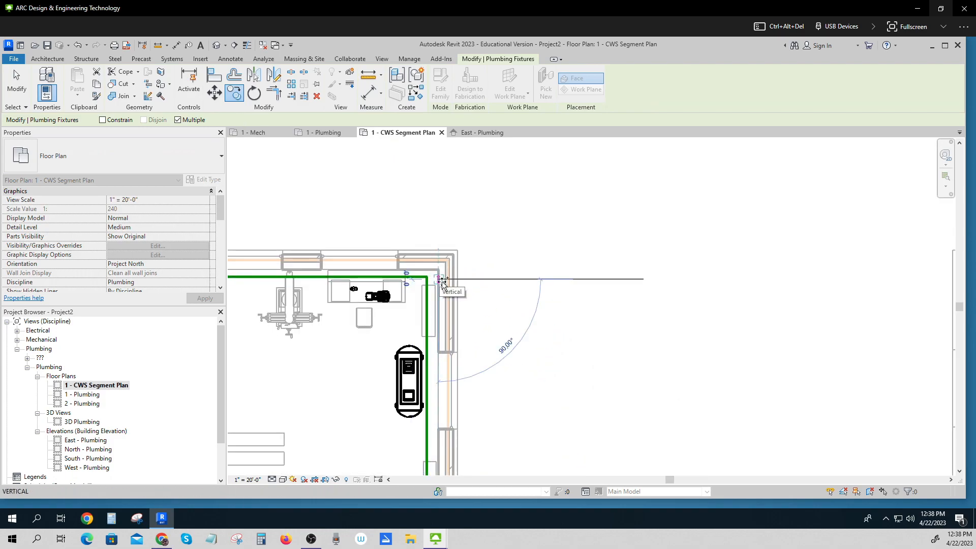
# Place another connector copy on the north wall's inner face, near the west end of the pipe-route line.
pyautogui.scroll(-3, 442, 281)
pyautogui.moveTo(447, 279); pyautogui.dragTo(617, 274, button='middle')
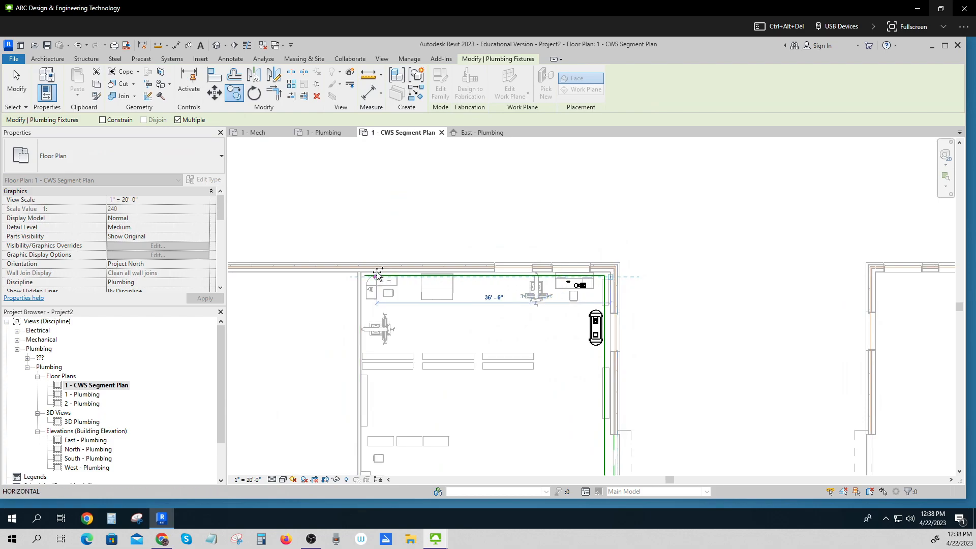
pyautogui.scroll(5, 374, 274)
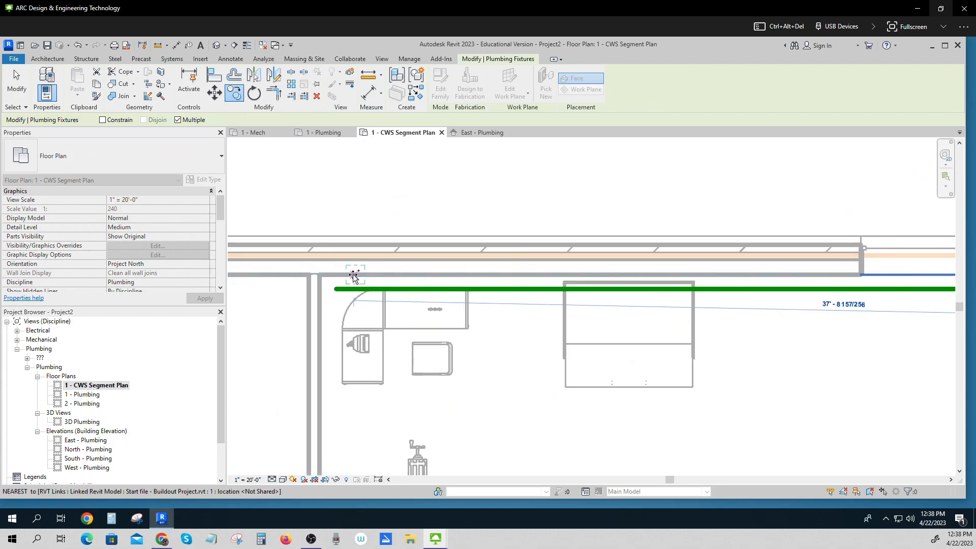
pyautogui.click(352, 277)
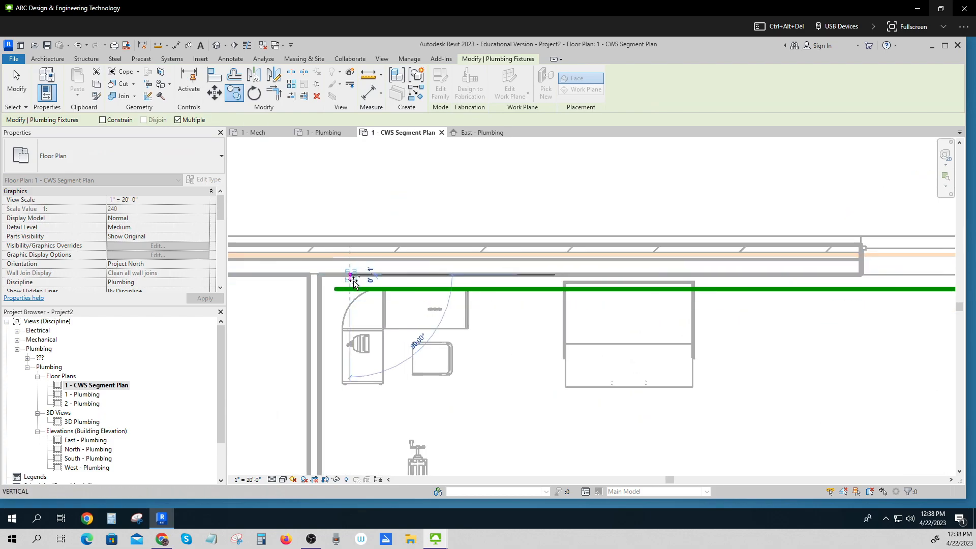
# Place a further connector copy against the partition's east face, just south of its corner below the two stacked rectangular units.
pyautogui.scroll(-5, 354, 282)
pyautogui.scroll(-3, 379, 318)
pyautogui.moveTo(403, 397); pyautogui.dragTo(401, 299, button='middle')
pyautogui.scroll(1, 383, 338)
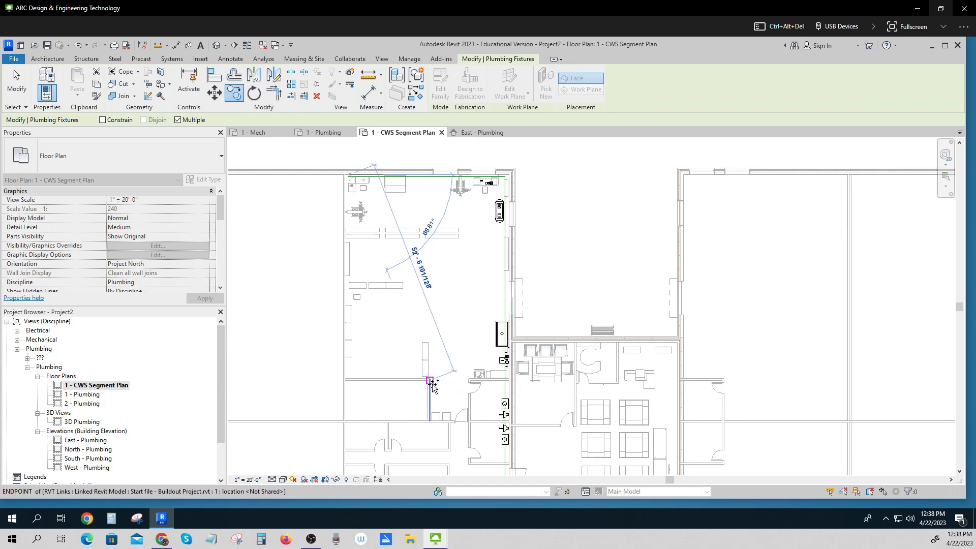
pyautogui.scroll(3, 432, 386)
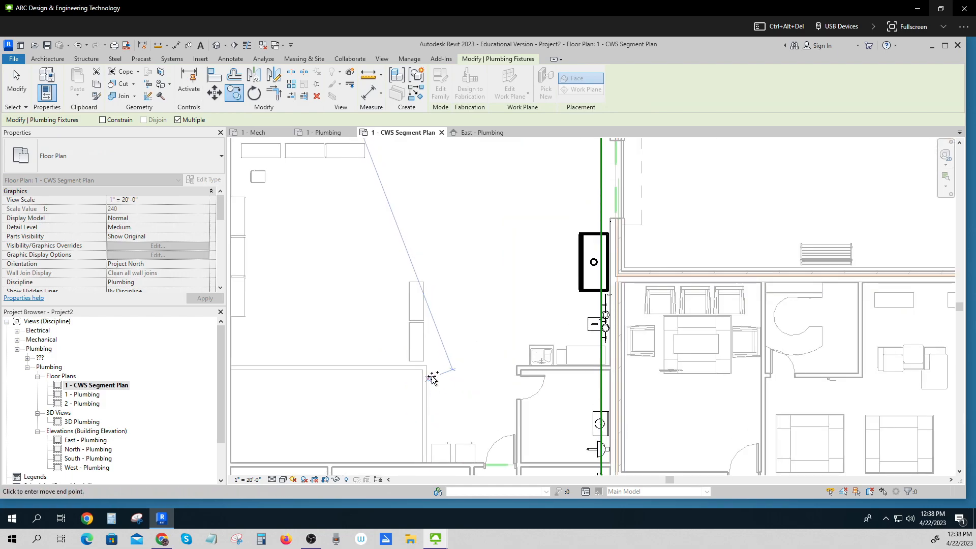
pyautogui.scroll(2, 431, 379)
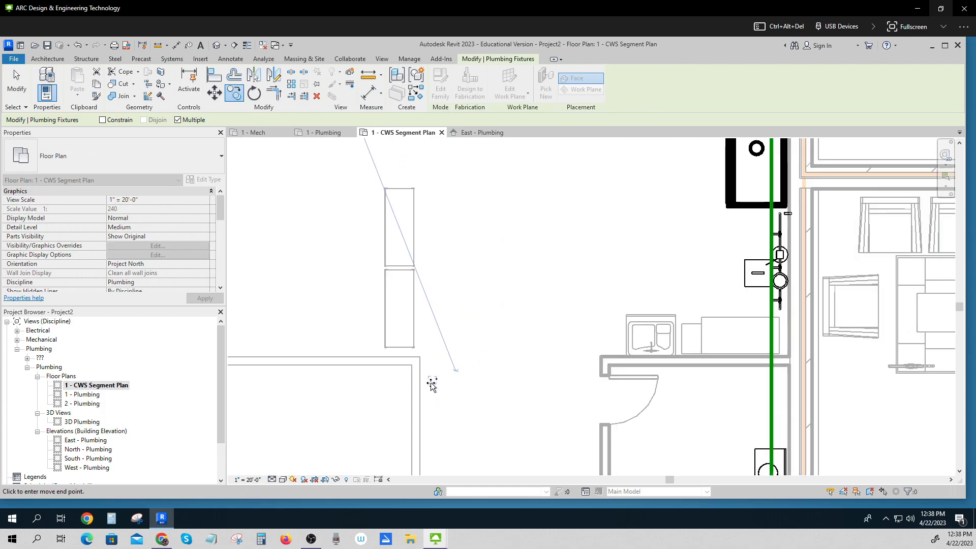
pyautogui.click(426, 386)
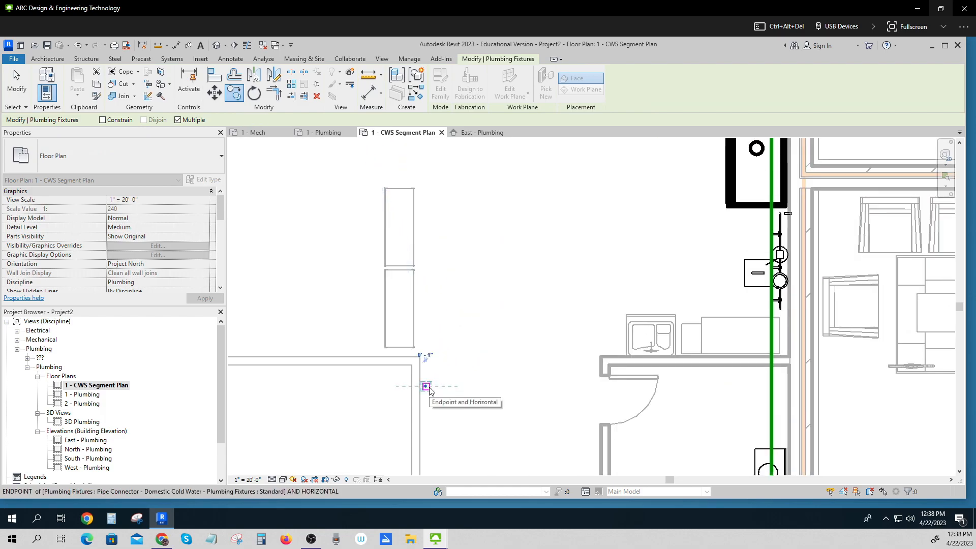
# Draw a horizontal detail line in the <Path of Travel Lines> style from the new connector by the partition east to the vertical pipe-route line.
pyautogui.press('Escape')
pyautogui.press('Escape')
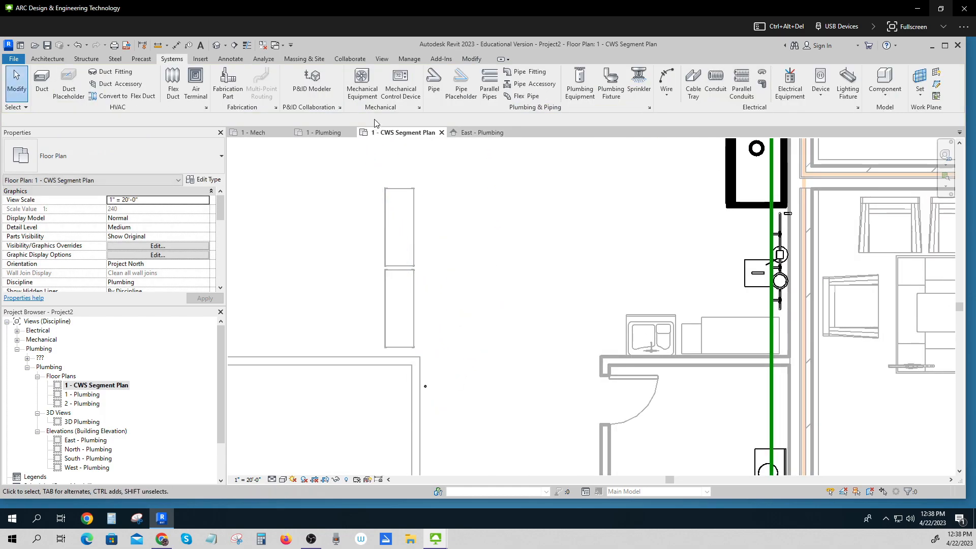
pyautogui.click(231, 59)
pyautogui.click(262, 82)
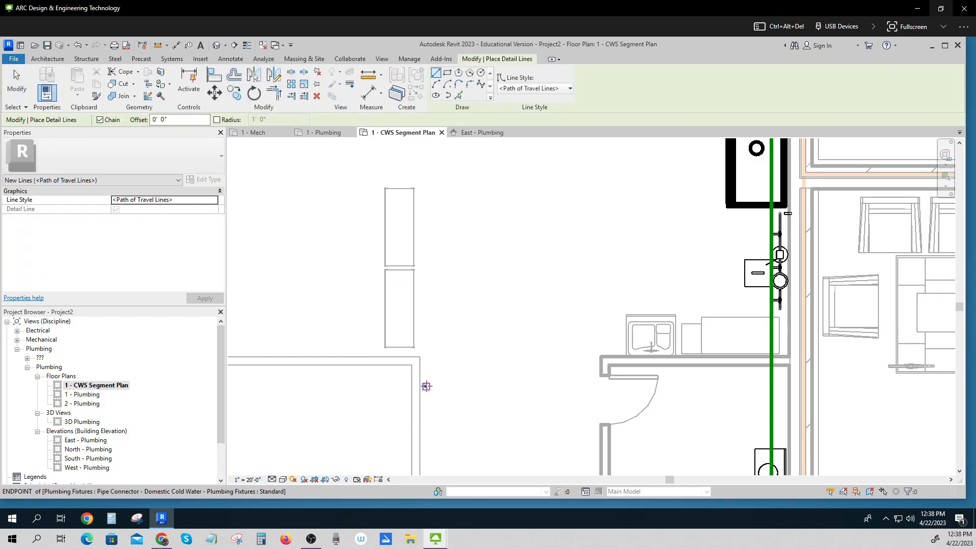
pyautogui.click(425, 386)
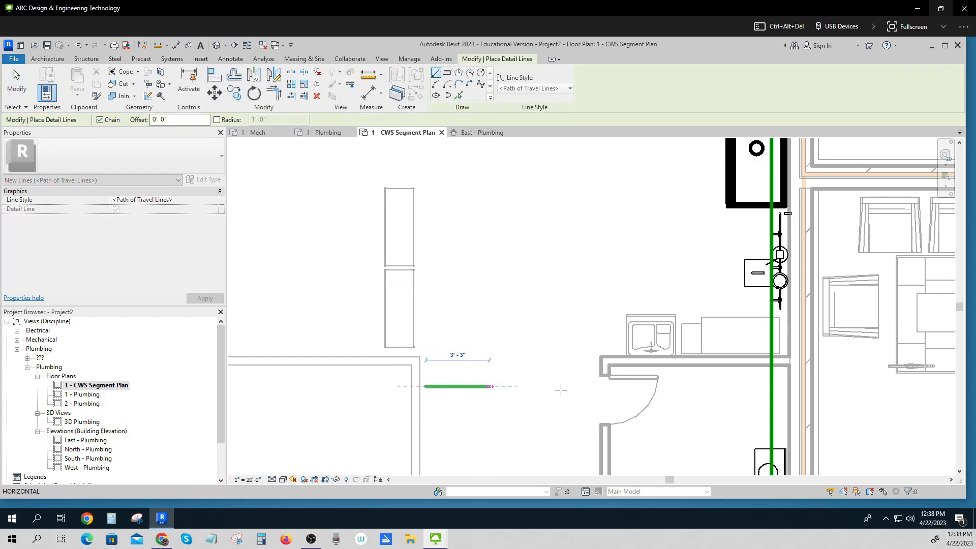
pyautogui.click(772, 386)
pyautogui.press('Escape')
pyautogui.press('Escape')
# Review the cold water pipe-route lines, fixtures and connectors along the workshop's east wall against the overall building plan.
pyautogui.scroll(-5, 646, 399)
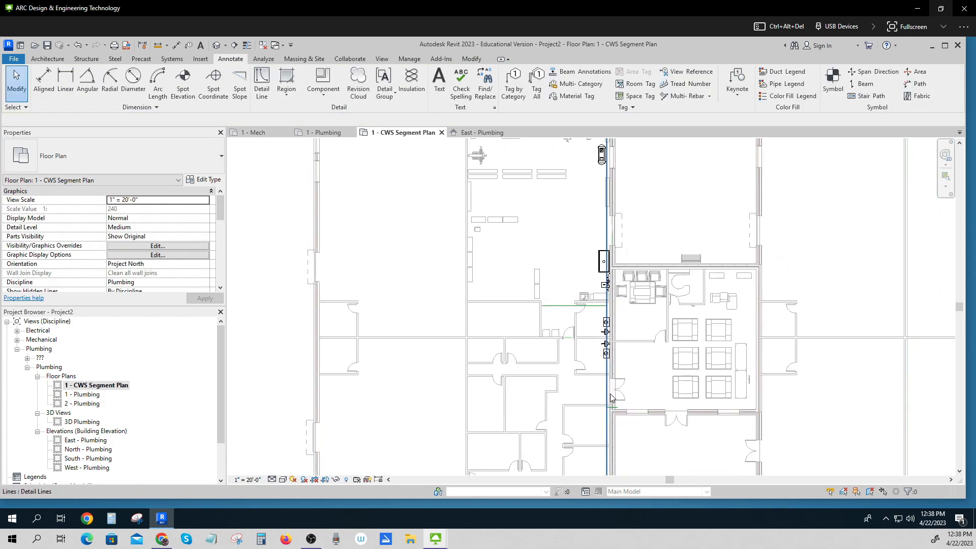
pyautogui.scroll(-1, 610, 398)
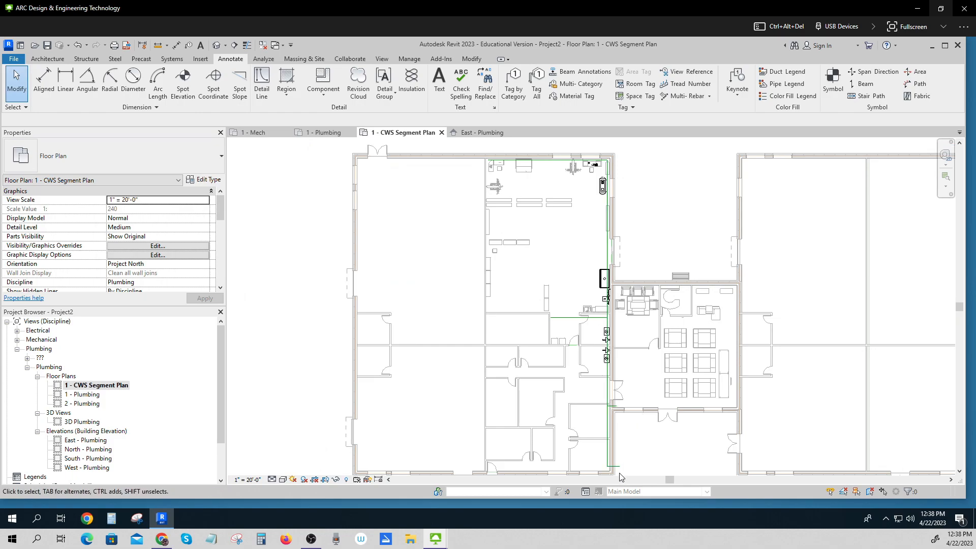
pyautogui.scroll(3, 618, 466)
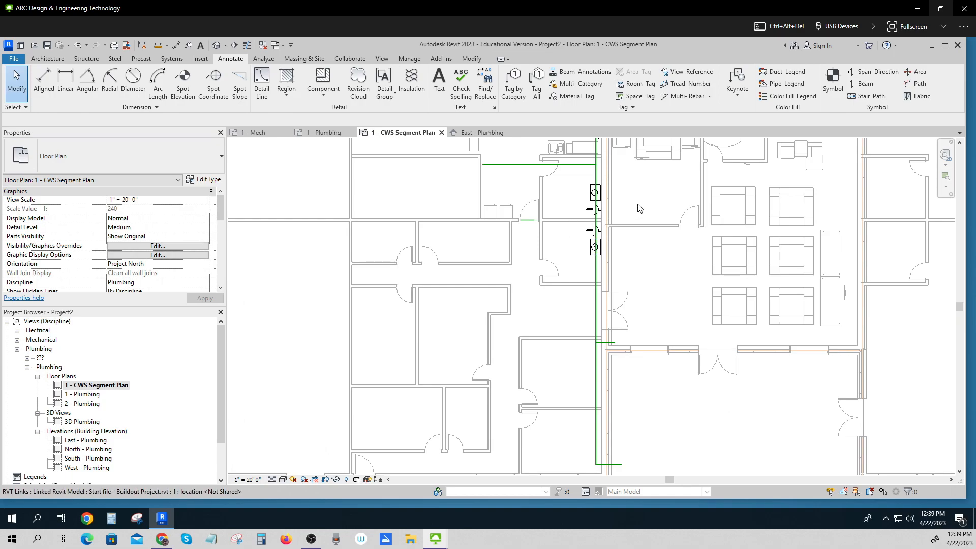
pyautogui.scroll(-5, 610, 239)
pyautogui.moveTo(635, 223); pyautogui.dragTo(605, 318, button='middle')
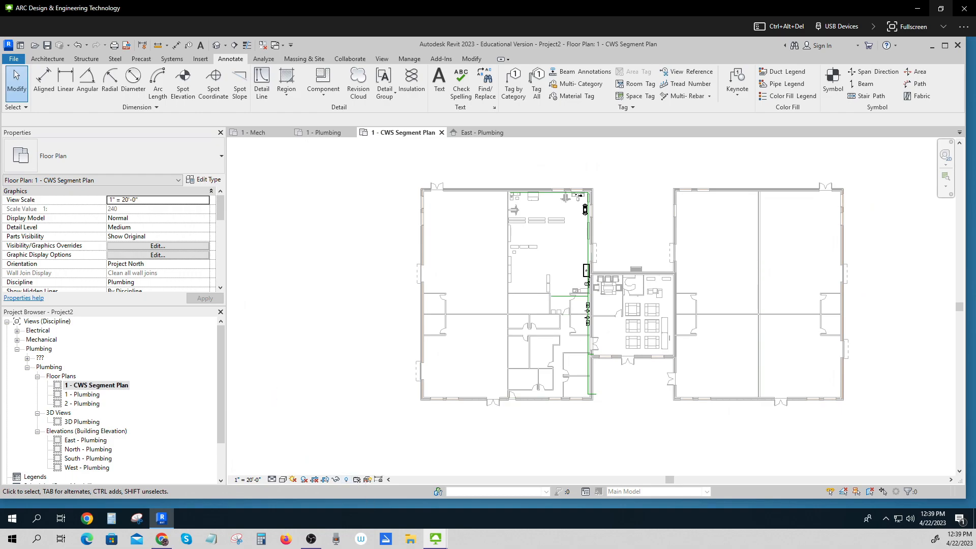
pyautogui.scroll(3, 490, 332)
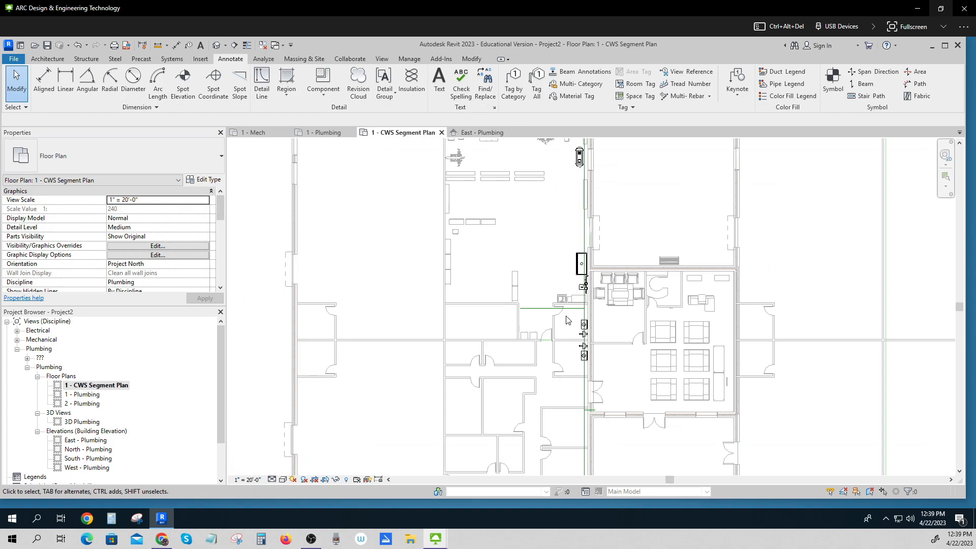
pyautogui.scroll(1, 583, 282)
pyautogui.scroll(1, 584, 282)
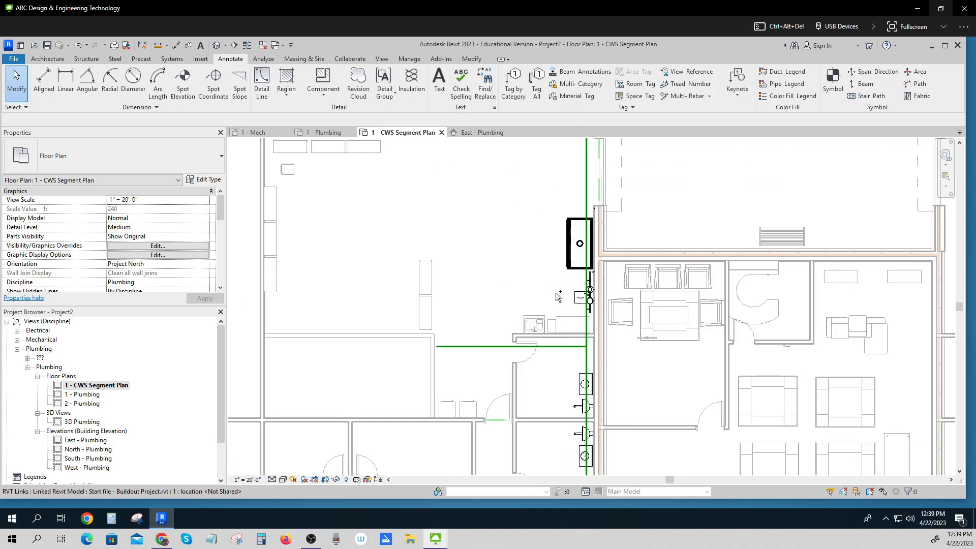
pyautogui.scroll(-8, 556, 293)
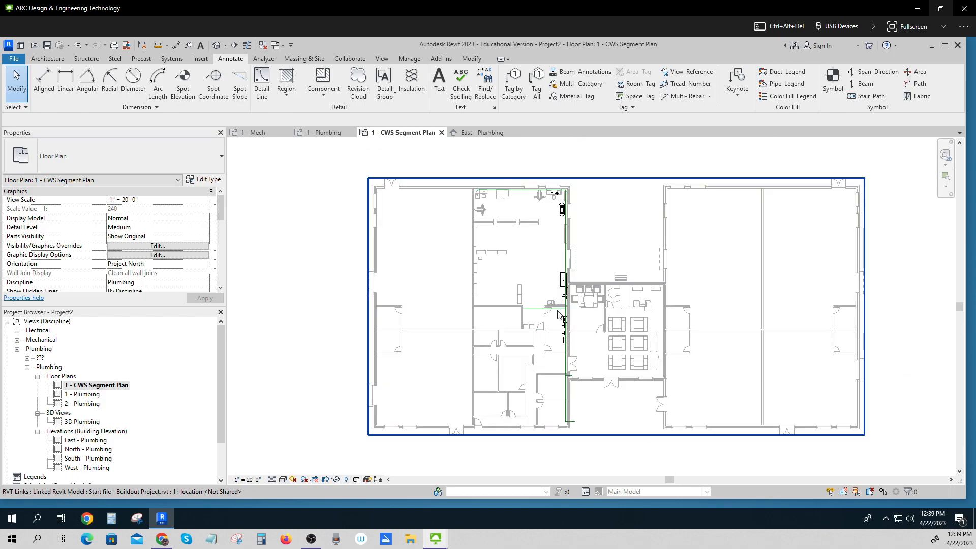